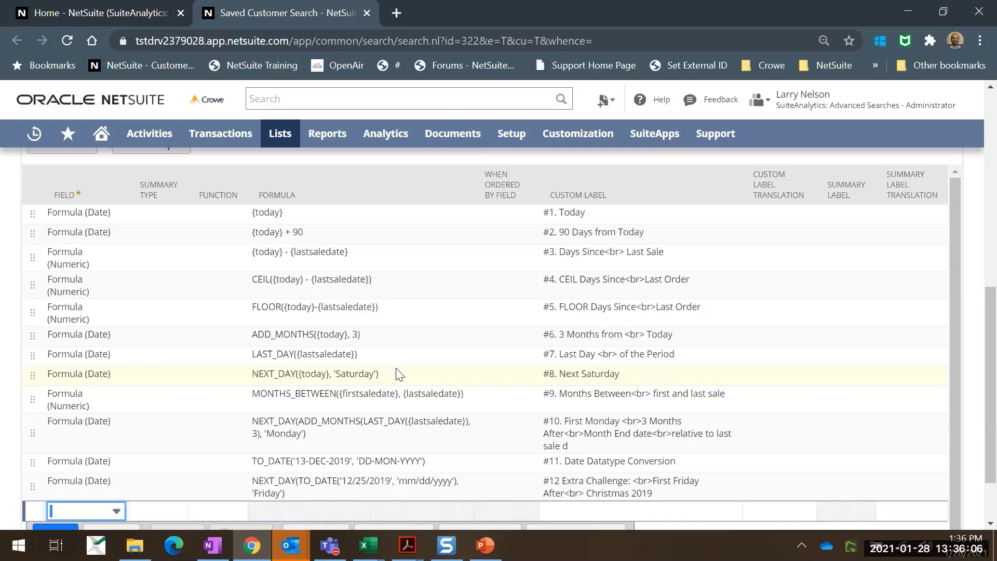
# Save and run the 09 Date Formulas and Functions search and review its result columns through #12.
pyautogui.scroll(-2, 401, 411)
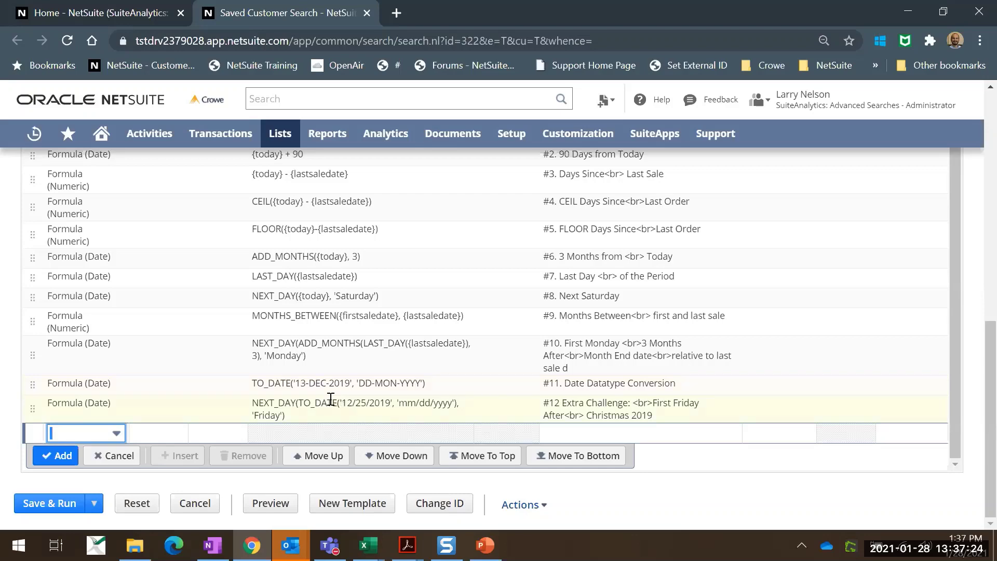
pyautogui.scroll(10, 337, 401)
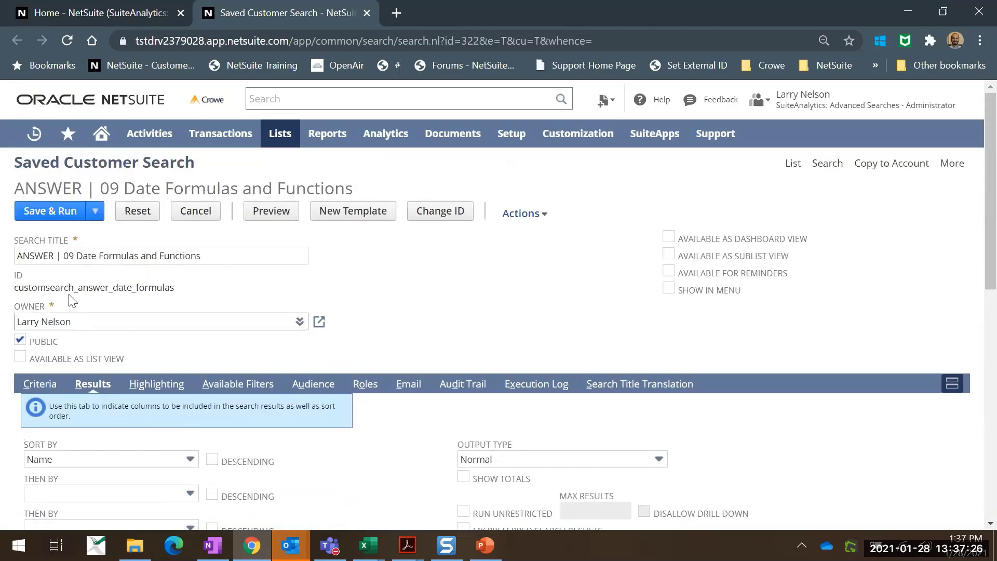
pyautogui.click(65, 211)
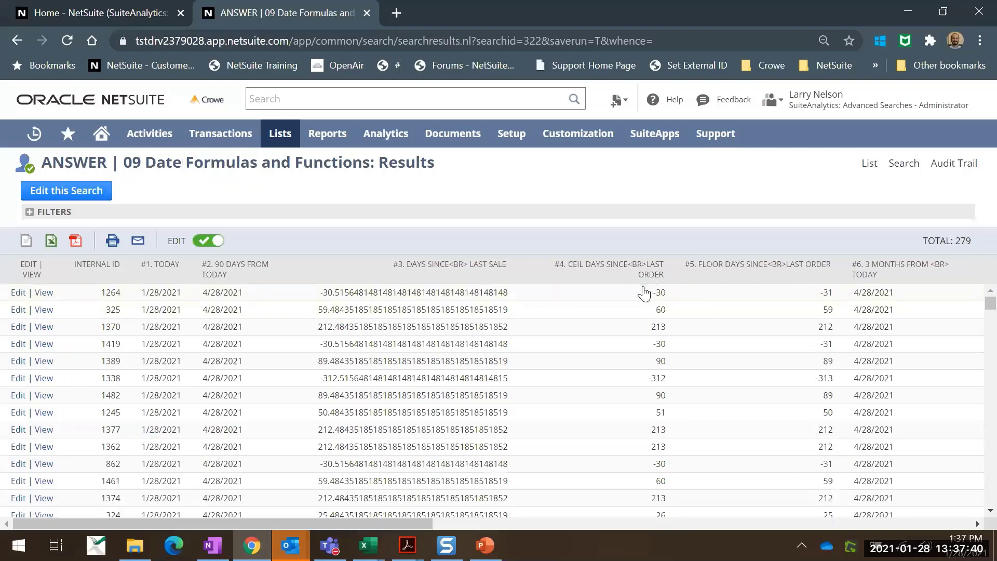
pyautogui.moveTo(392, 523); pyautogui.dragTo(694, 503)
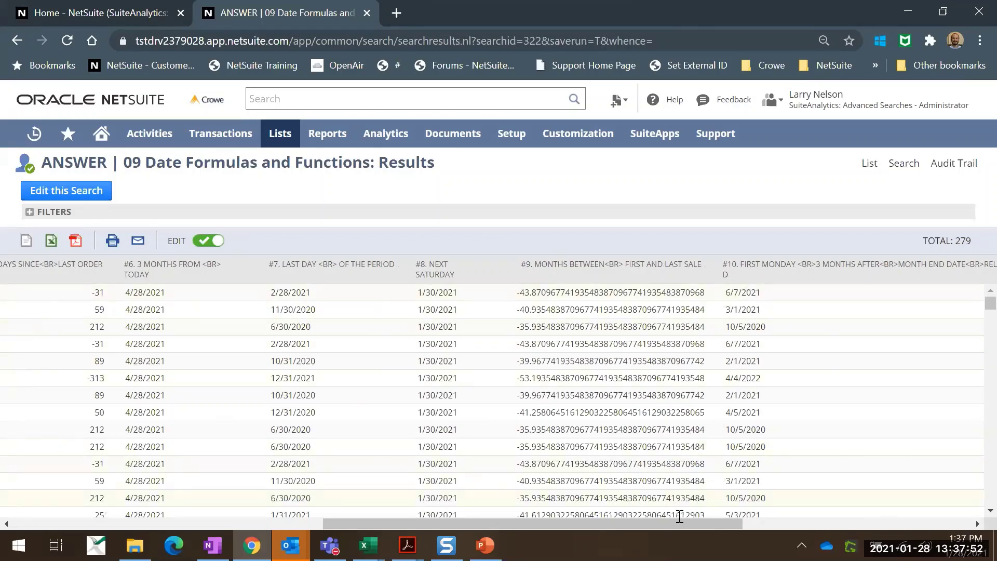
pyautogui.moveTo(735, 523); pyautogui.dragTo(820, 520)
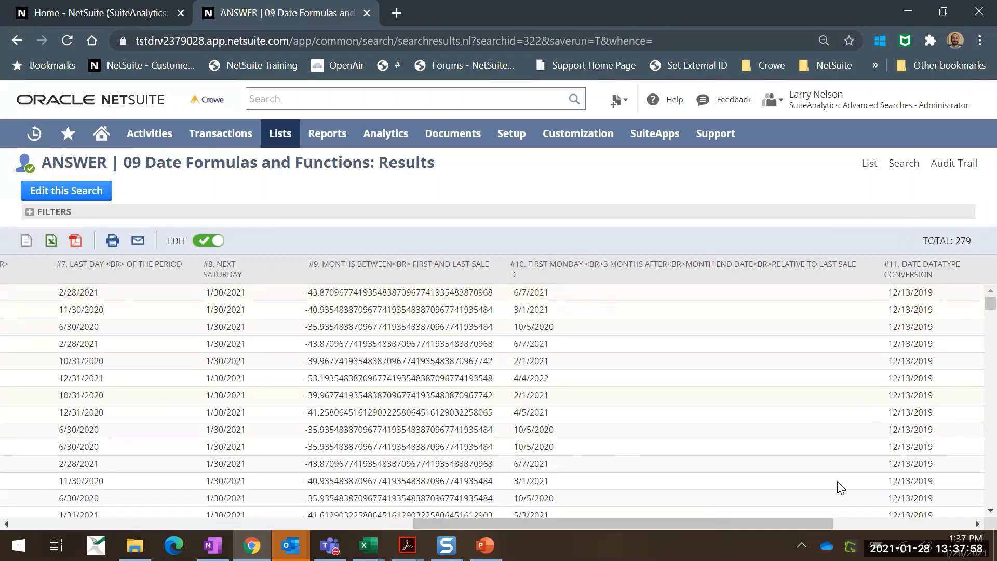
pyautogui.moveTo(824, 524); pyautogui.dragTo(914, 521)
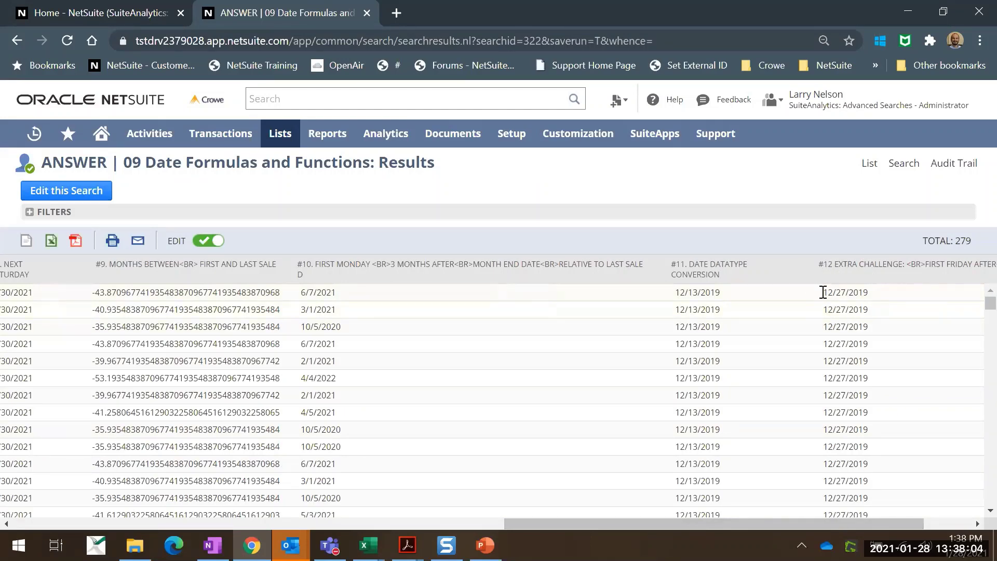
pyautogui.moveTo(826, 523); pyautogui.dragTo(691, 518)
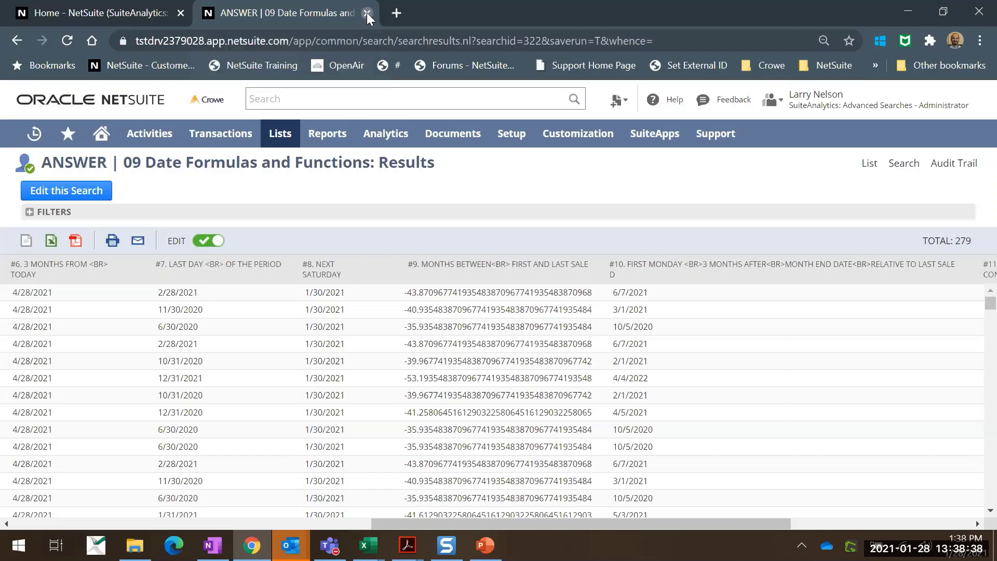
# Close the date formulas results and open the ANSWER | 10 Condition Logic Formulas search for editing in a new browser tab.
pyautogui.click(367, 13)
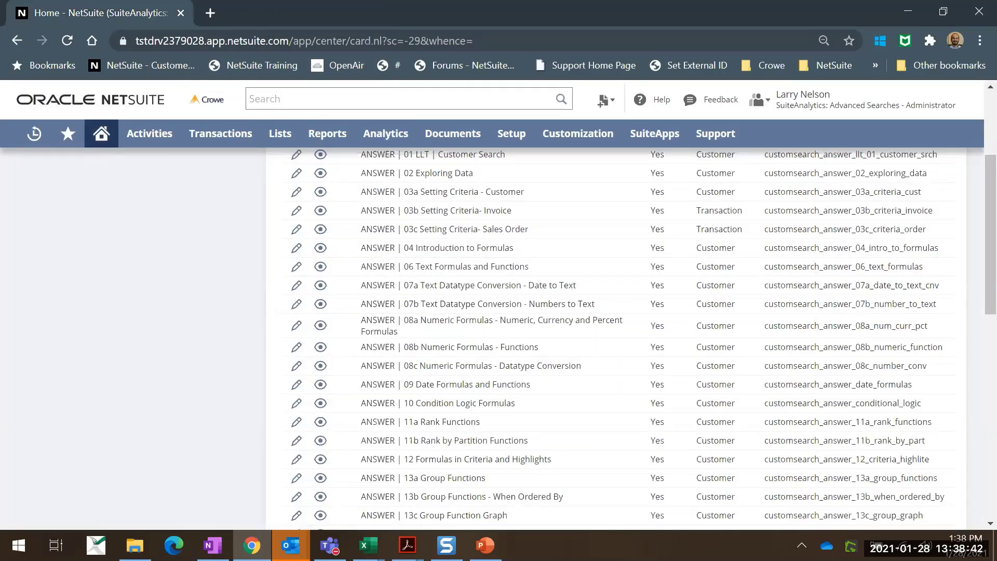
pyautogui.rightClick(293, 405)
pyautogui.click(344, 257)
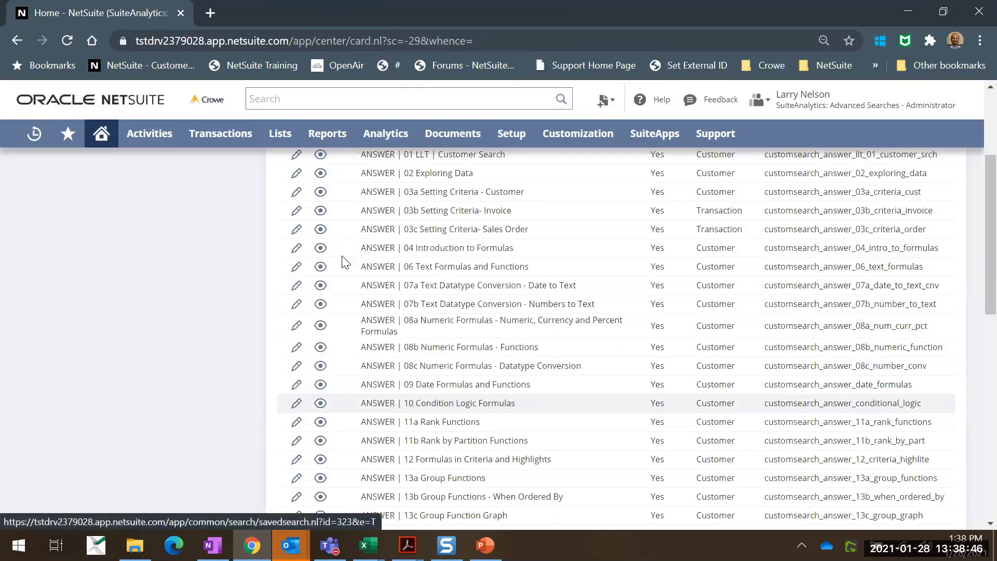
pyautogui.click(210, 7)
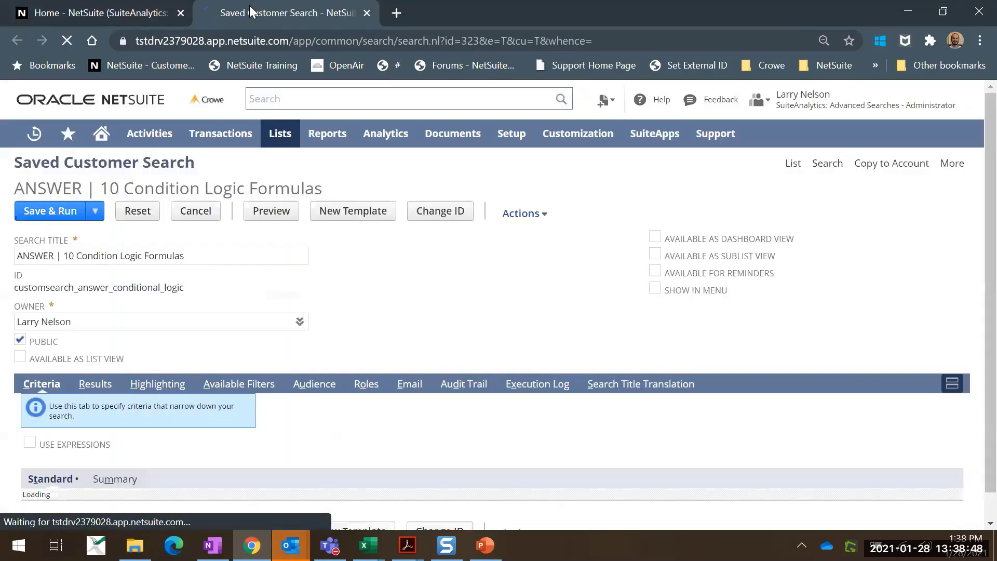
# Examine the criteria of the condition logic search and the NVL, NVL2 and CASE formulas in its results columns.
pyautogui.scroll(-2, 406, 281)
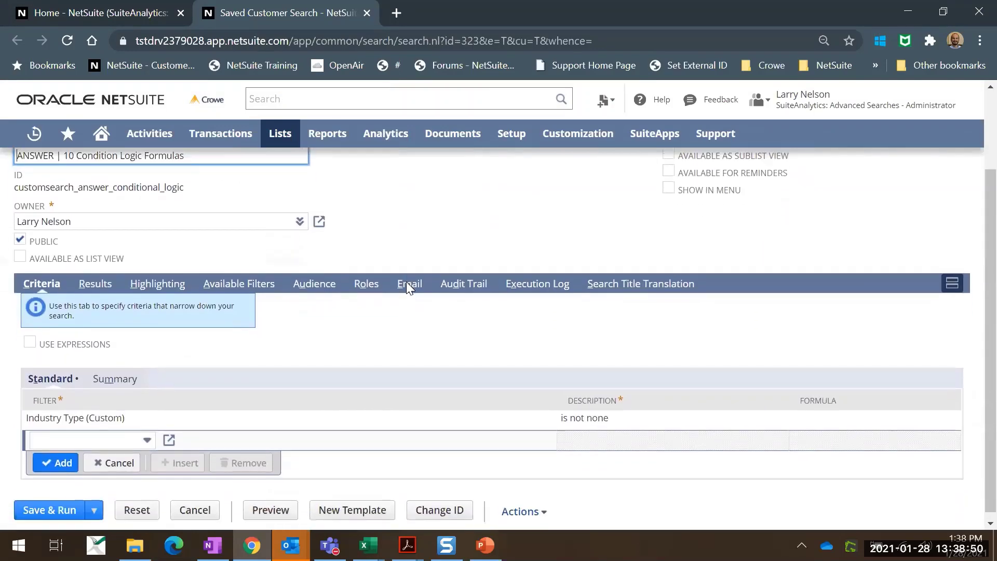
pyautogui.scroll(2, 407, 311)
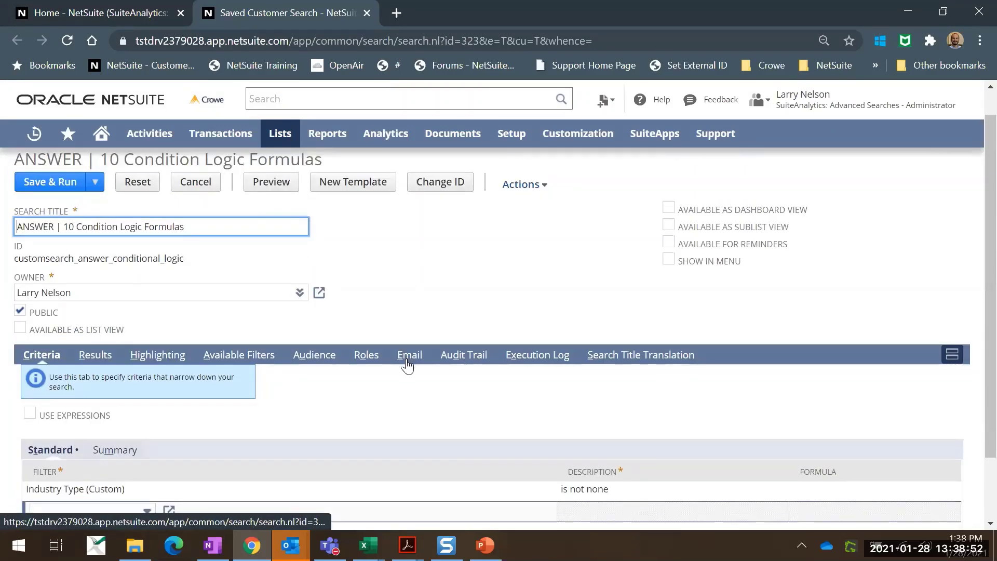
pyautogui.scroll(-2, 306, 371)
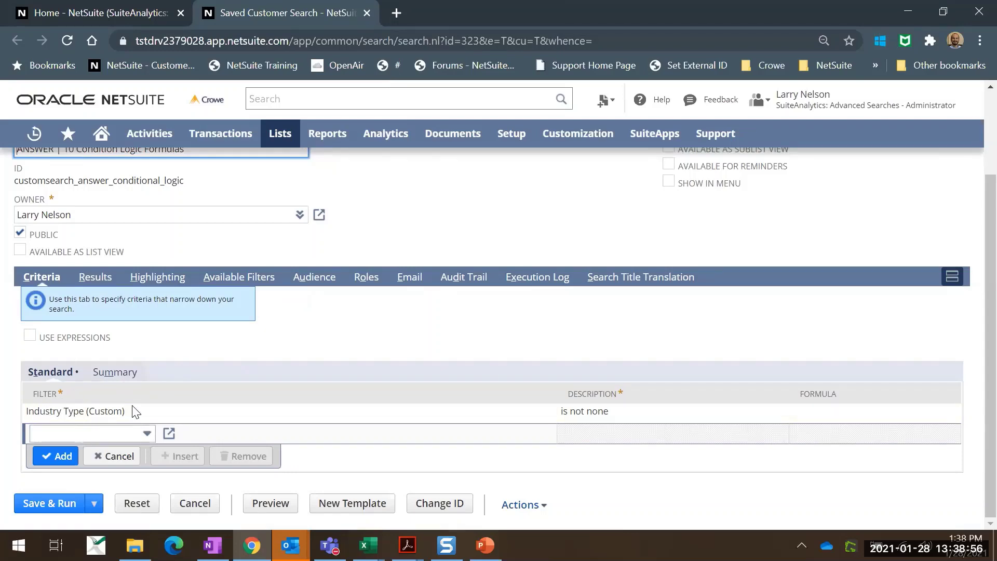
pyautogui.scroll(2, 185, 393)
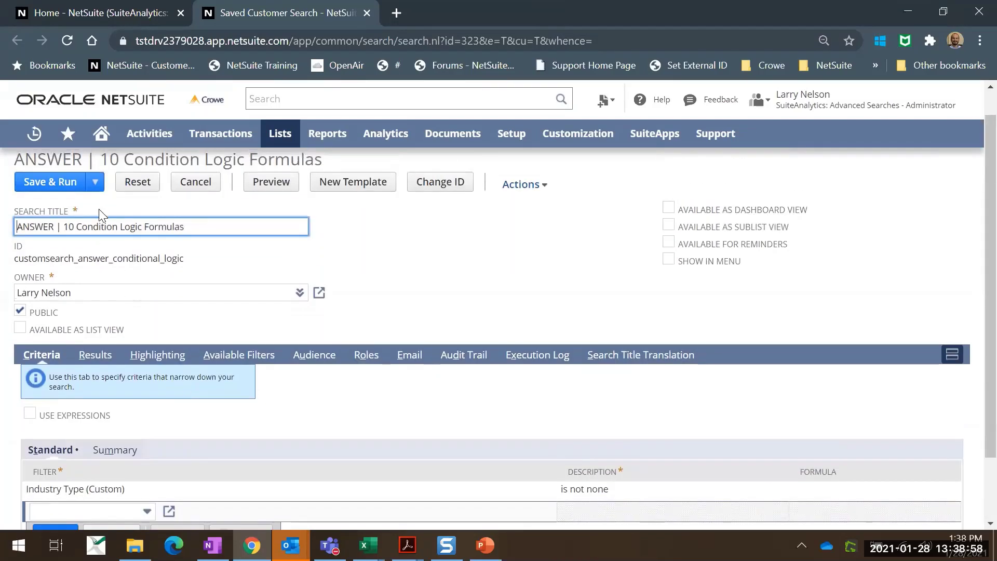
pyautogui.click(96, 351)
pyautogui.scroll(-10, 343, 314)
pyautogui.scroll(5, 343, 314)
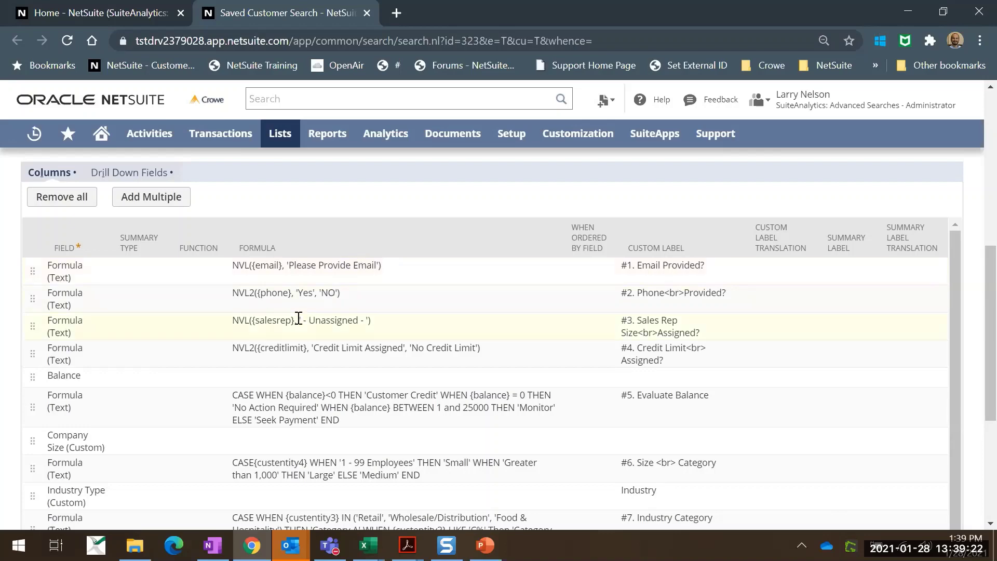
pyautogui.scroll(-2, 300, 319)
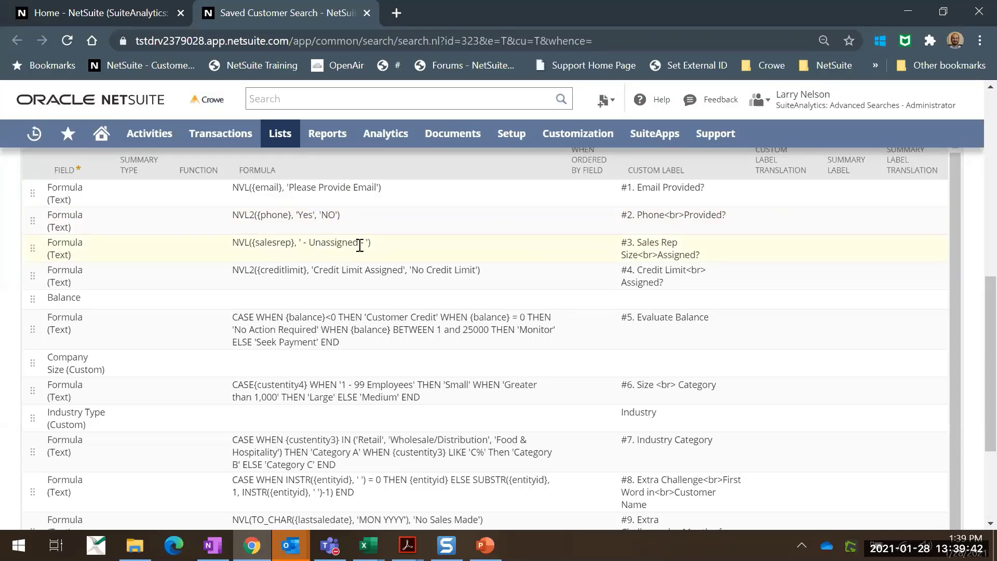
pyautogui.scroll(-2, 361, 245)
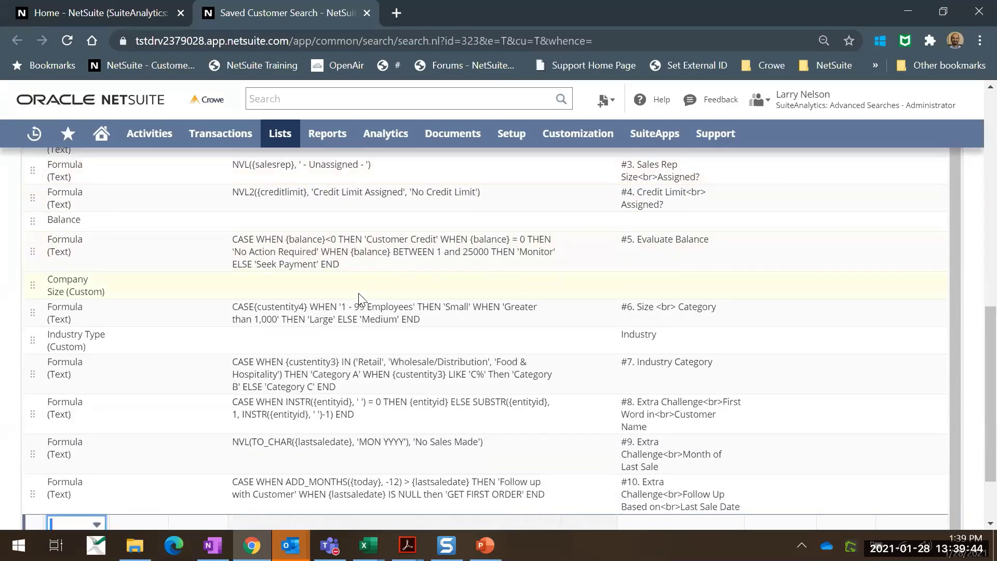
pyautogui.scroll(-2, 344, 244)
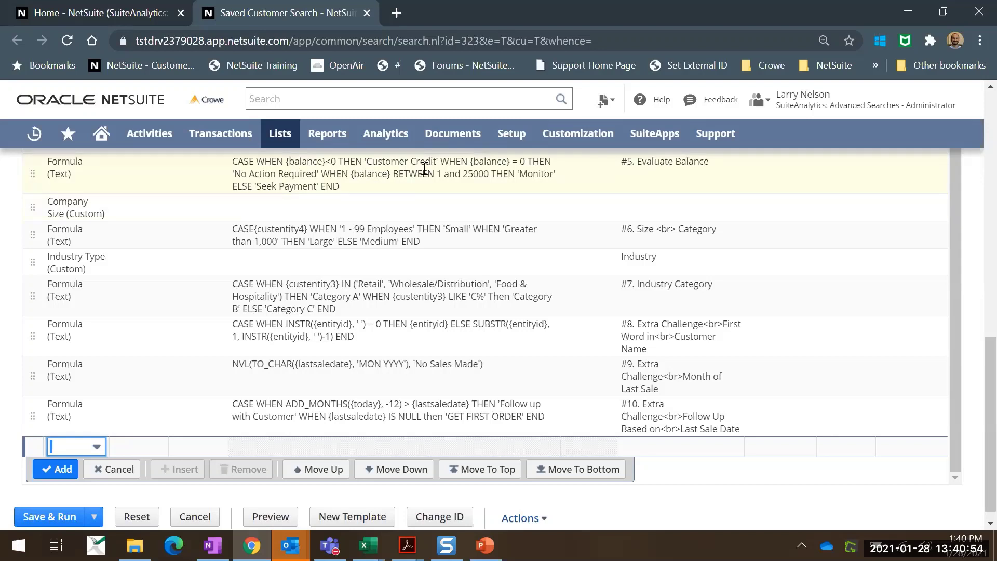
pyautogui.scroll(-1, 430, 226)
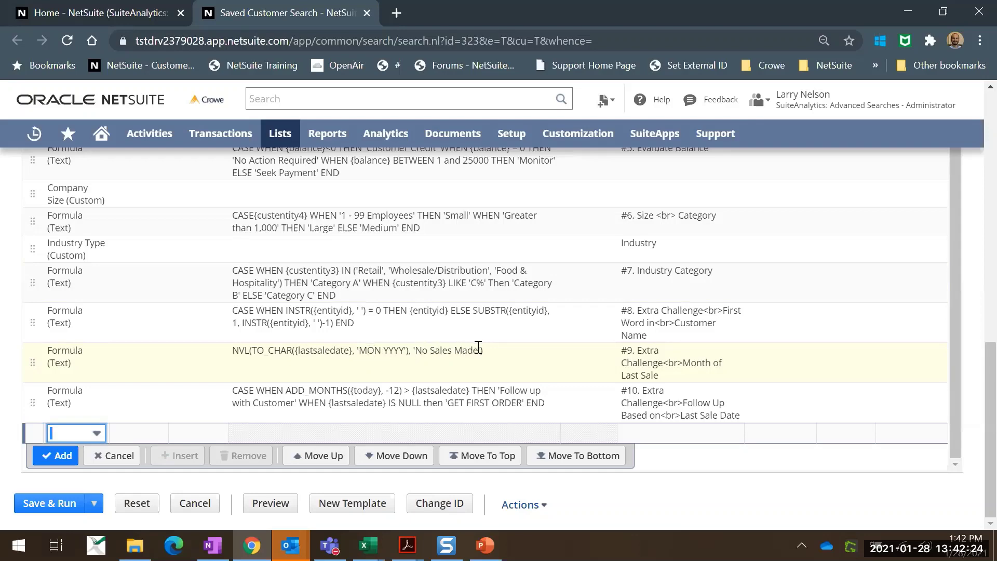
# Save and run the 10 Condition Logic Formulas search and review its formula columns in the results.
pyautogui.scroll(15, 312, 359)
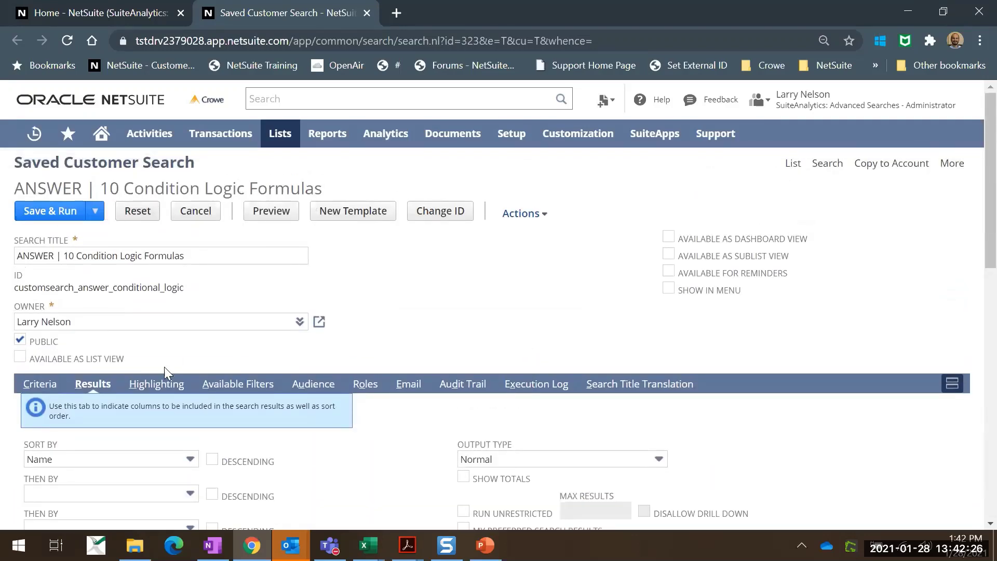
pyautogui.click(50, 213)
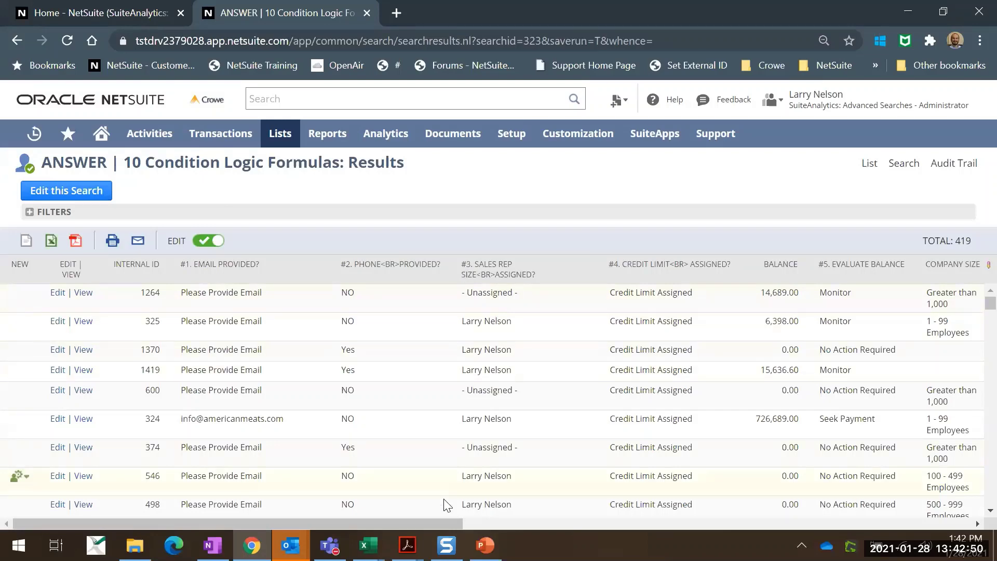
pyautogui.moveTo(436, 526); pyautogui.dragTo(533, 508)
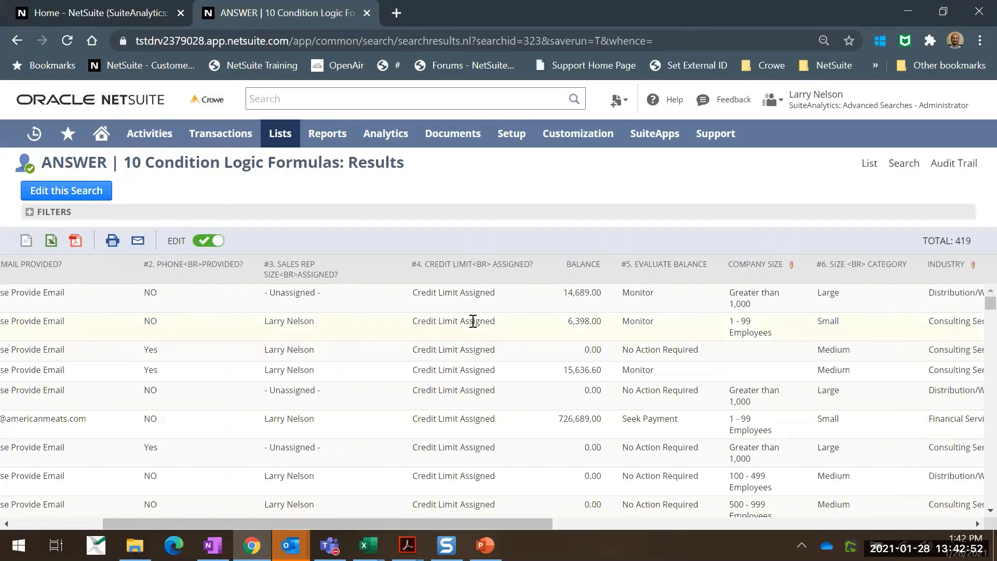
pyautogui.scroll(-6, 473, 317)
pyautogui.scroll(5, 482, 382)
pyautogui.moveTo(545, 525); pyautogui.dragTo(427, 525)
pyautogui.hscroll(-5, 427, 524)
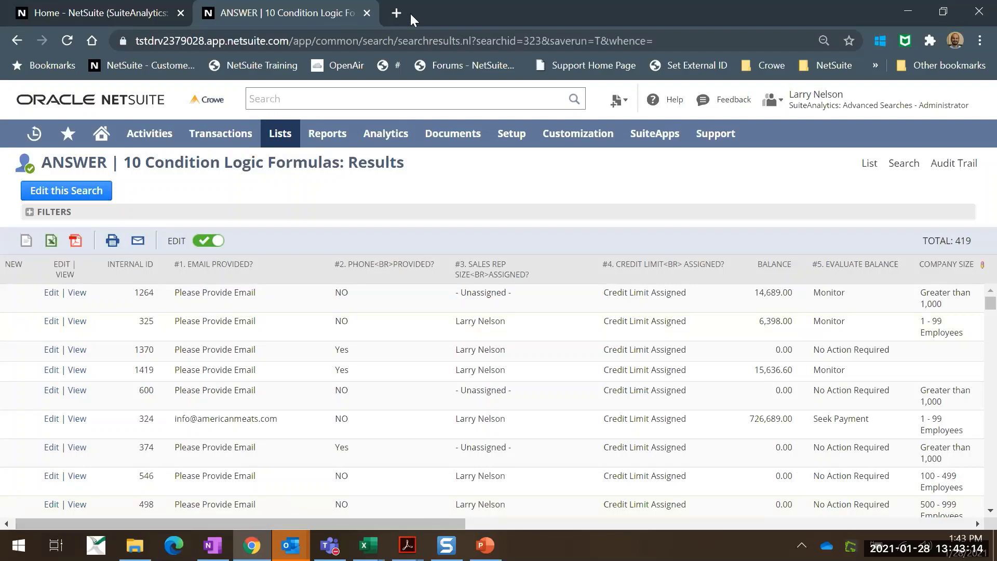
# Close the condition logic results and open the ANSWER | 11a Rank Functions search for editing in a new browser tab.
pyautogui.click(367, 12)
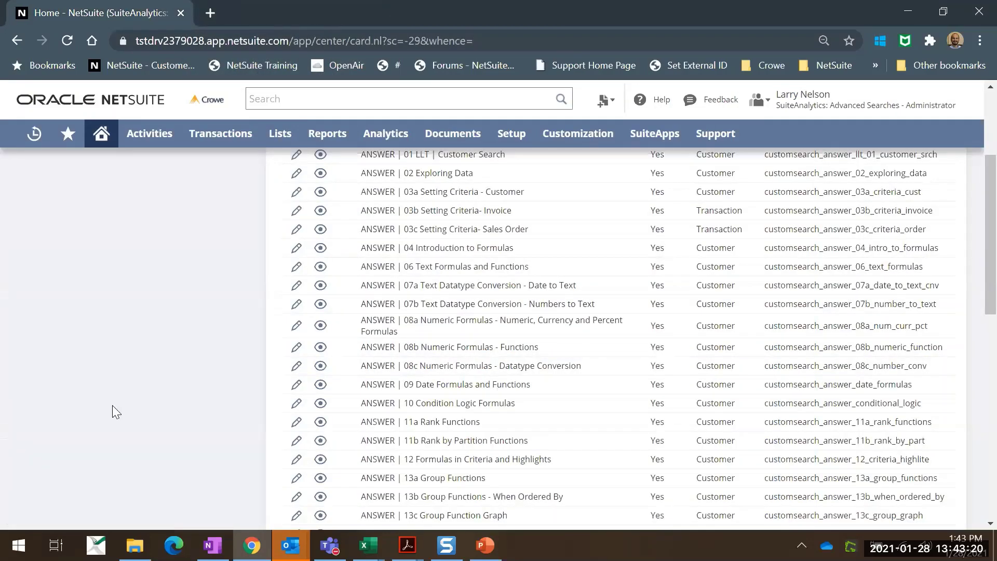
pyautogui.scroll(-3, 511, 387)
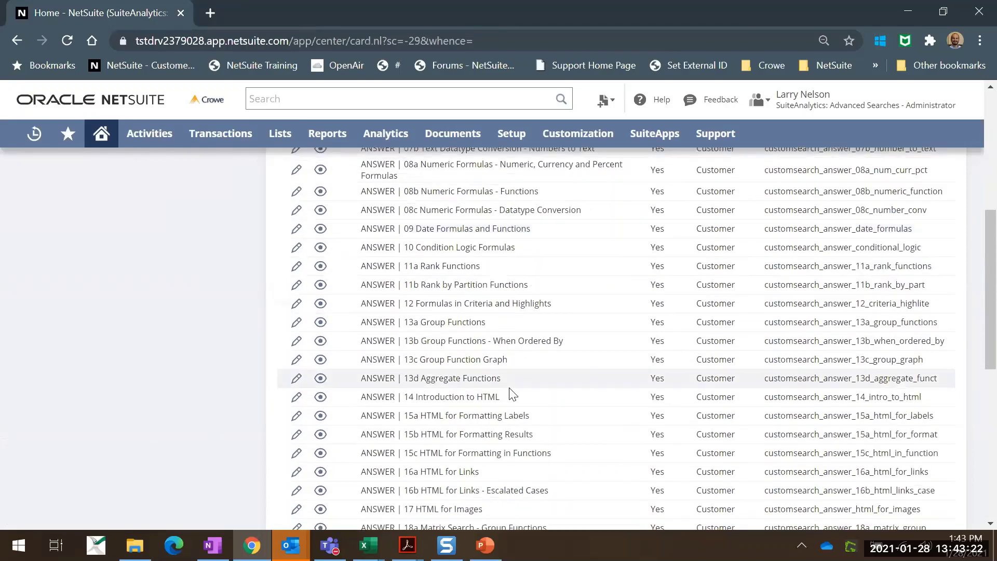
pyautogui.rightClick(295, 268)
pyautogui.click(321, 276)
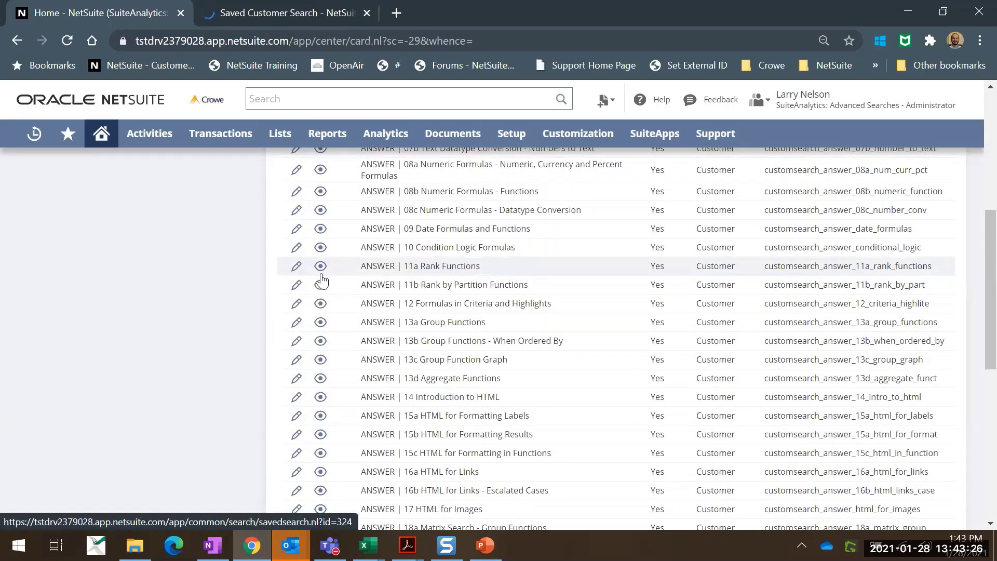
pyautogui.click(258, 8)
# Examine the rank search's criteria, sort order and the RANK and DENSE_RANK formulas in its results columns.
pyautogui.scroll(-2, 311, 315)
pyautogui.scroll(2, 311, 314)
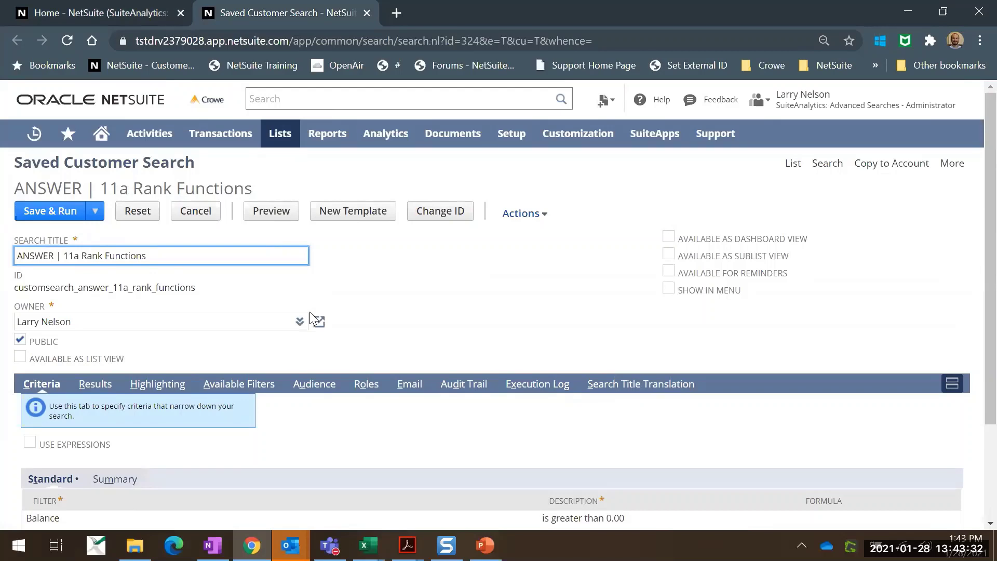
pyautogui.click(95, 383)
pyautogui.scroll(-5, 459, 344)
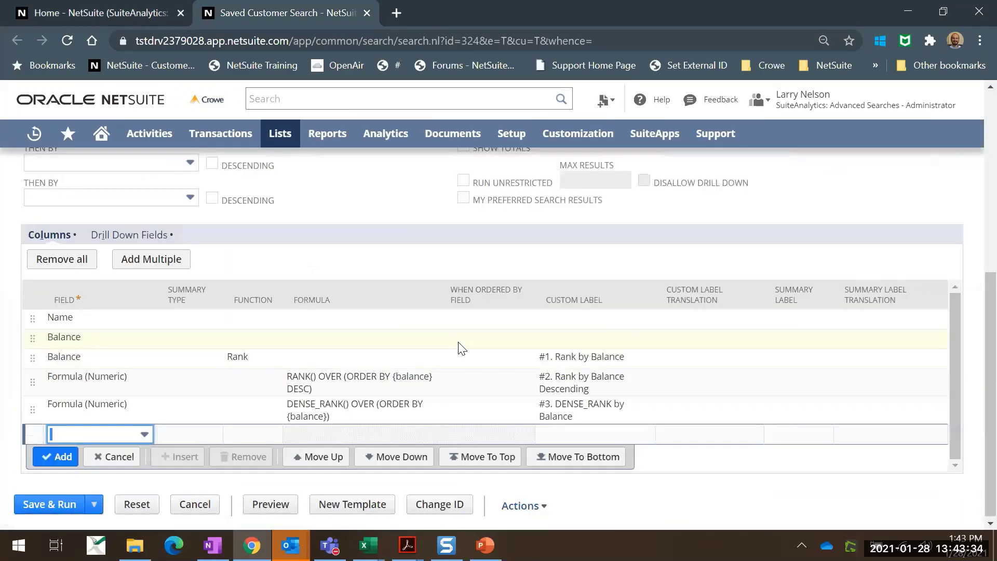
pyautogui.scroll(3, 458, 345)
pyautogui.scroll(3, 421, 346)
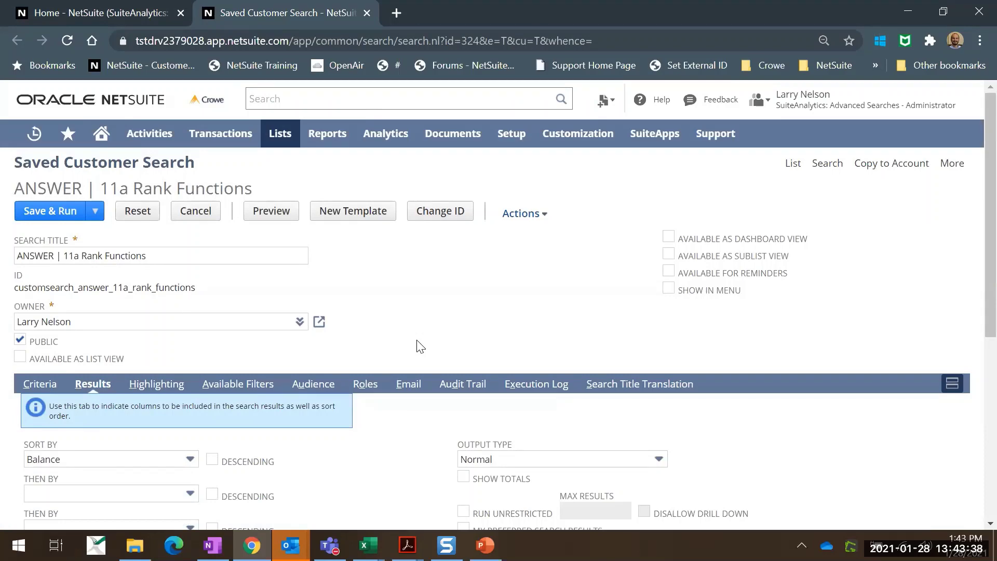
pyautogui.scroll(-6, 421, 346)
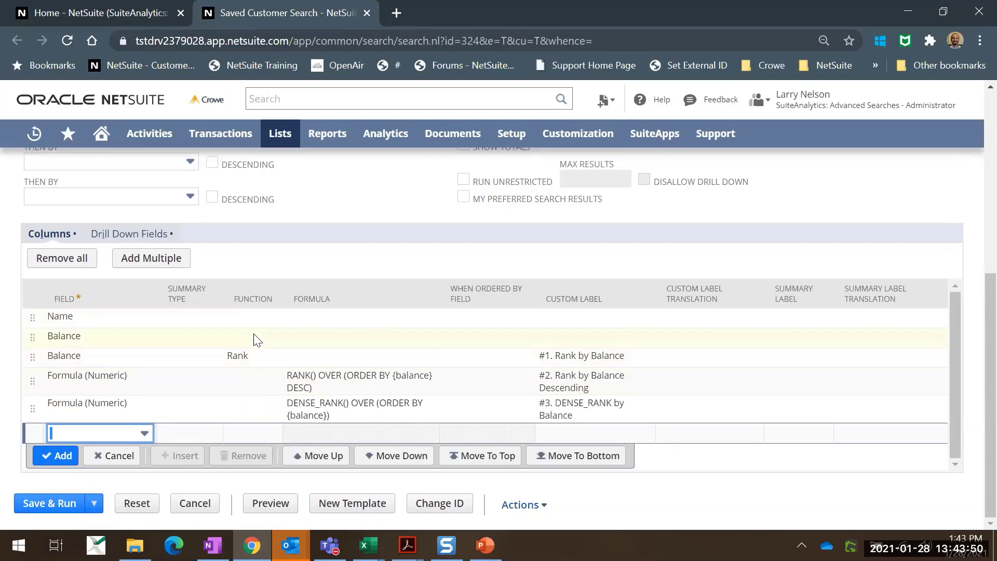
# Look through the functions available for the Name results column down to Year, and cancel the row edit.
pyautogui.click(267, 323)
pyautogui.click(269, 322)
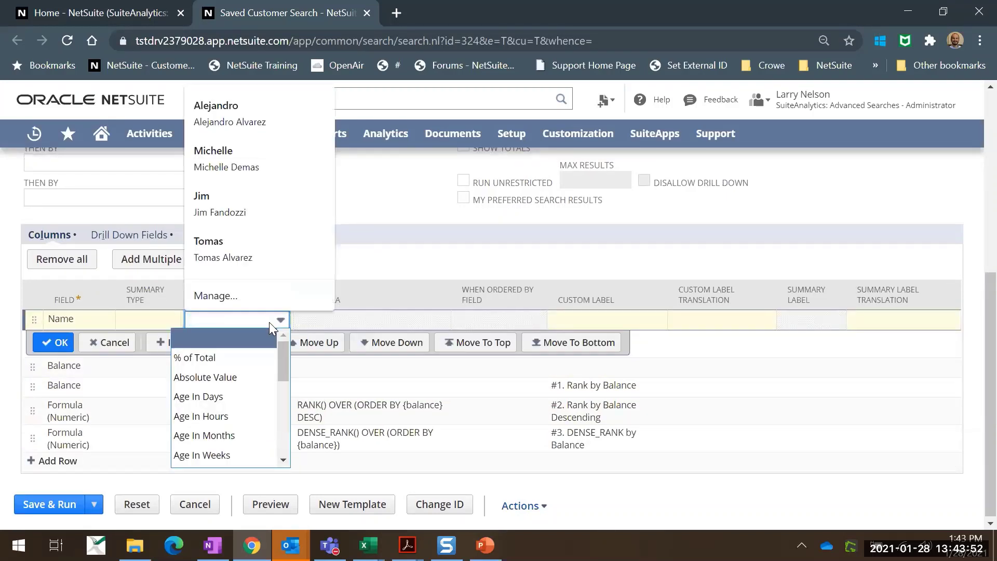
pyautogui.click(279, 323)
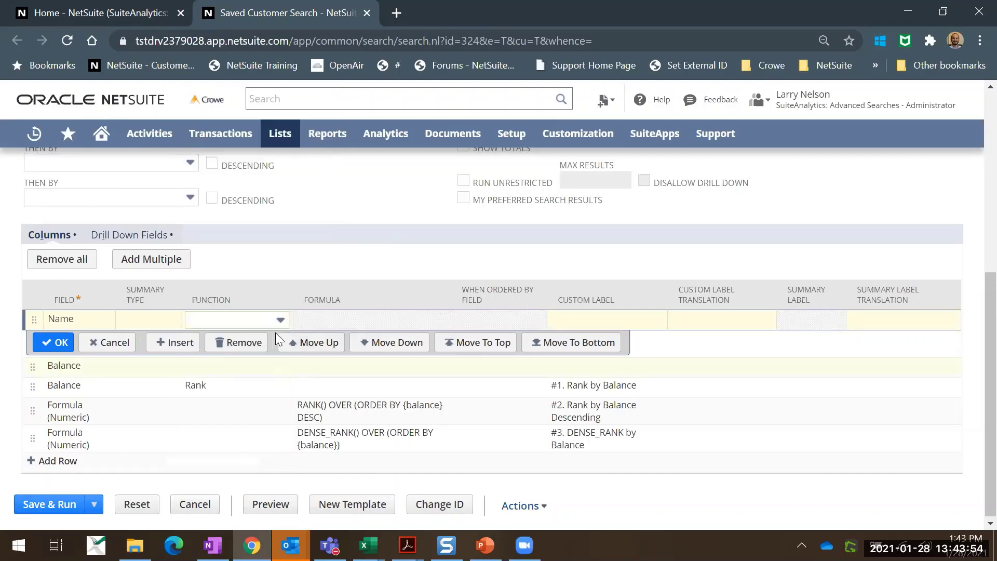
pyautogui.click(279, 324)
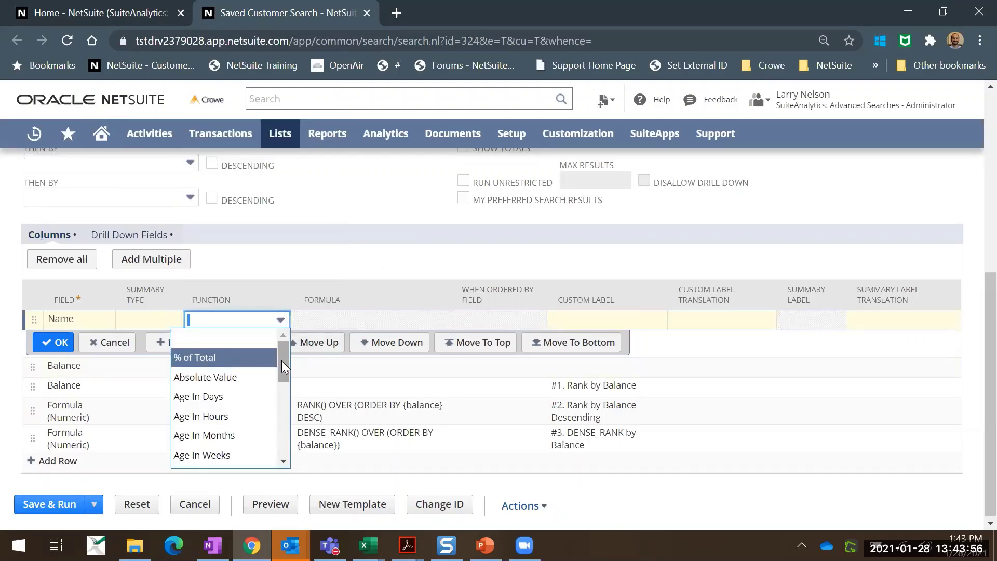
pyautogui.moveTo(282, 357); pyautogui.dragTo(280, 374)
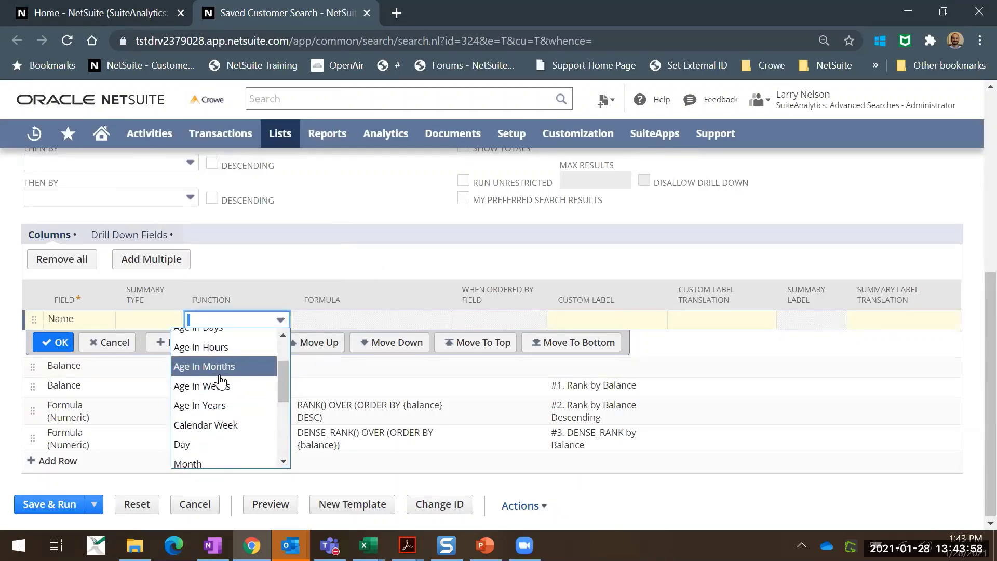
pyautogui.scroll(-3, 221, 436)
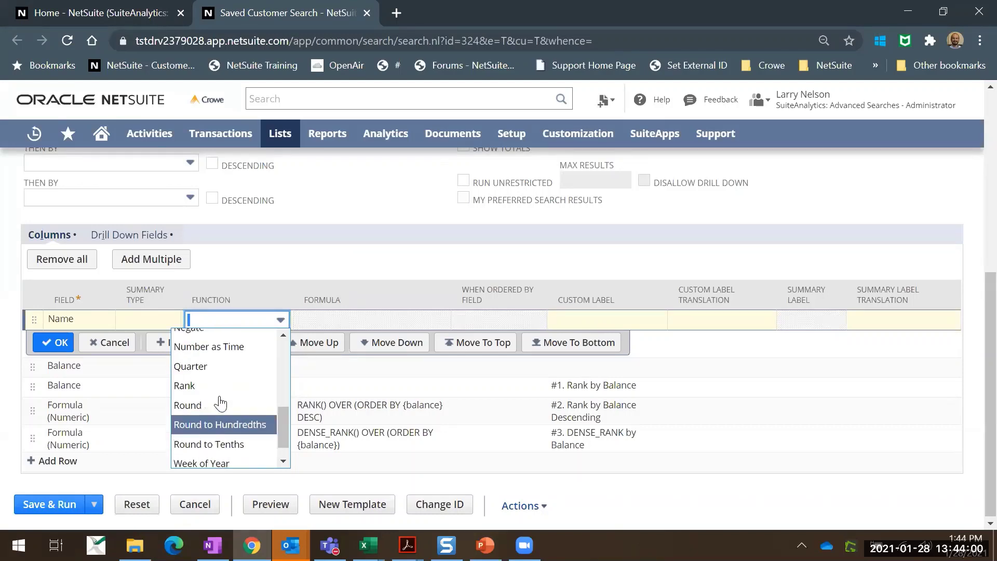
pyautogui.scroll(-1, 220, 405)
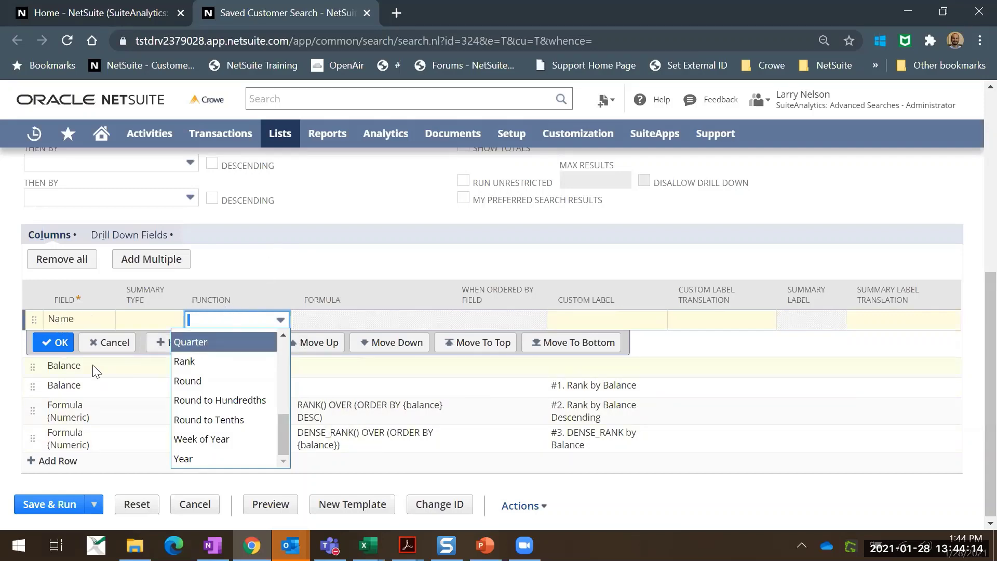
pyautogui.click(106, 342)
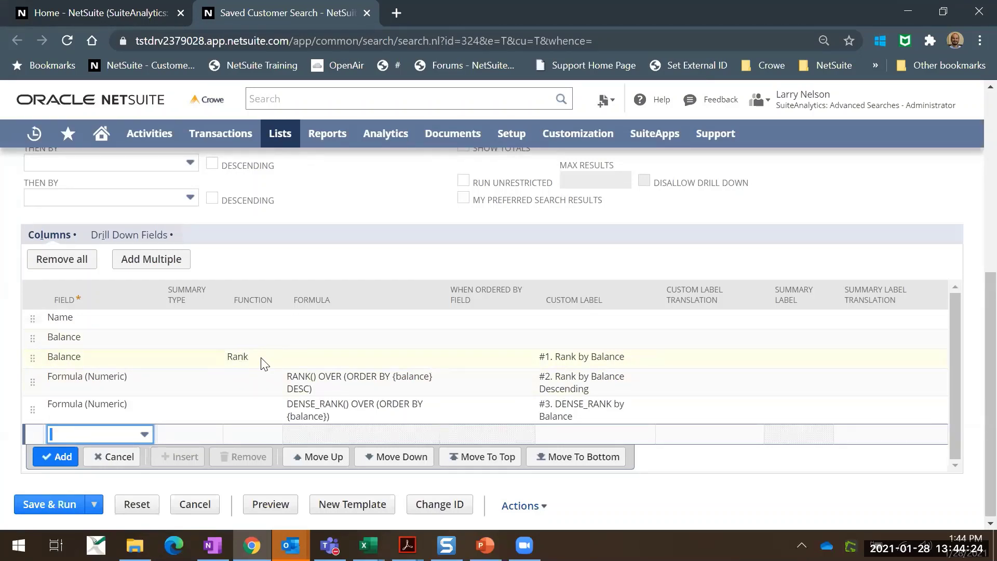
# Check the sort order against the rank columns, and save and run the 11a Rank Functions search.
pyautogui.scroll(3, 262, 362)
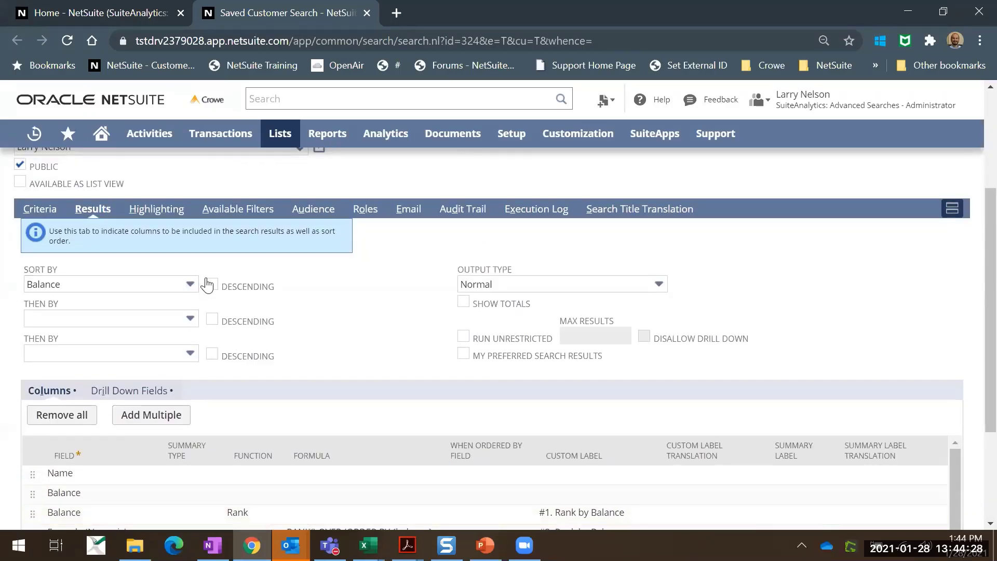
pyautogui.scroll(-2, 215, 289)
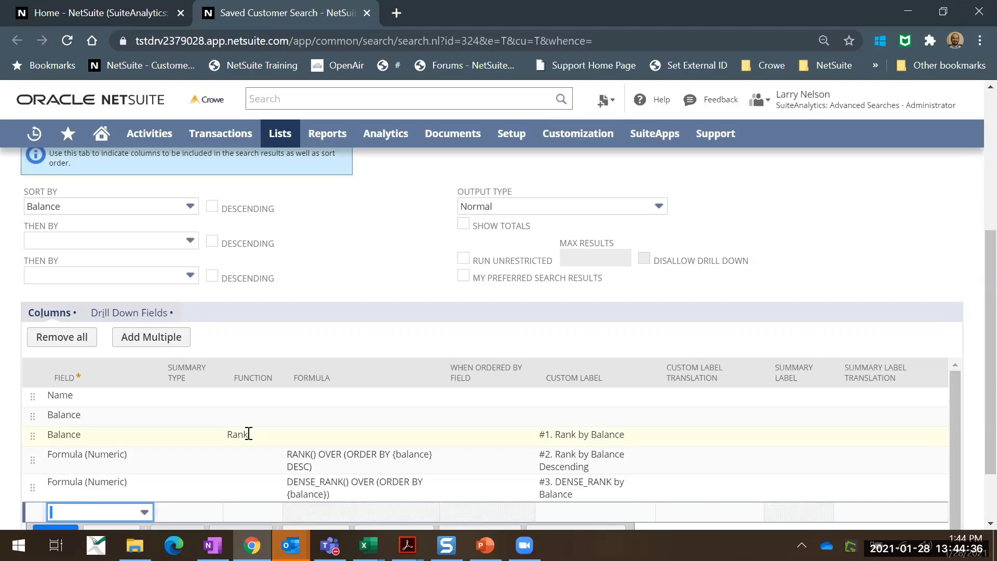
pyautogui.scroll(-2, 249, 433)
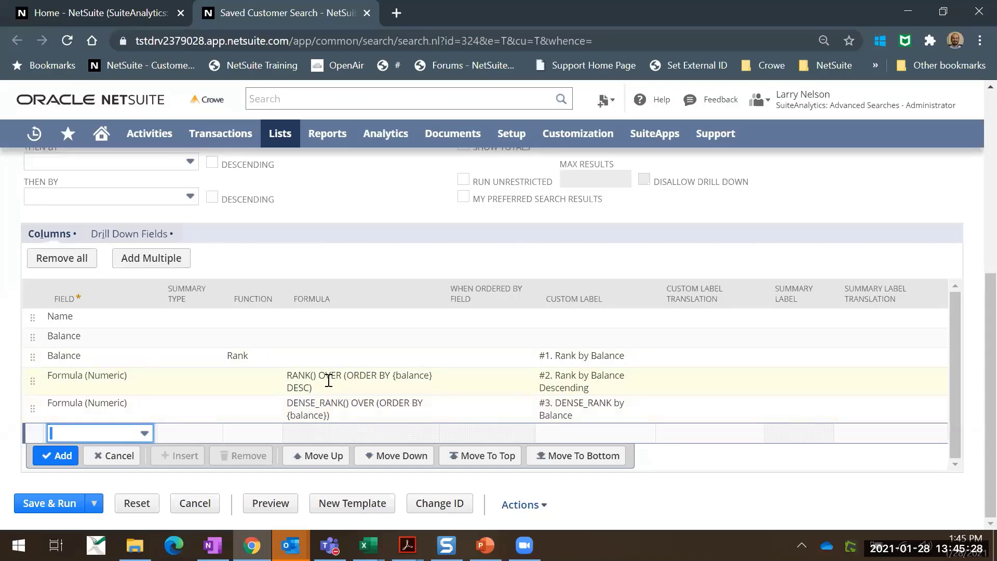
pyautogui.scroll(6, 329, 380)
pyautogui.click(46, 217)
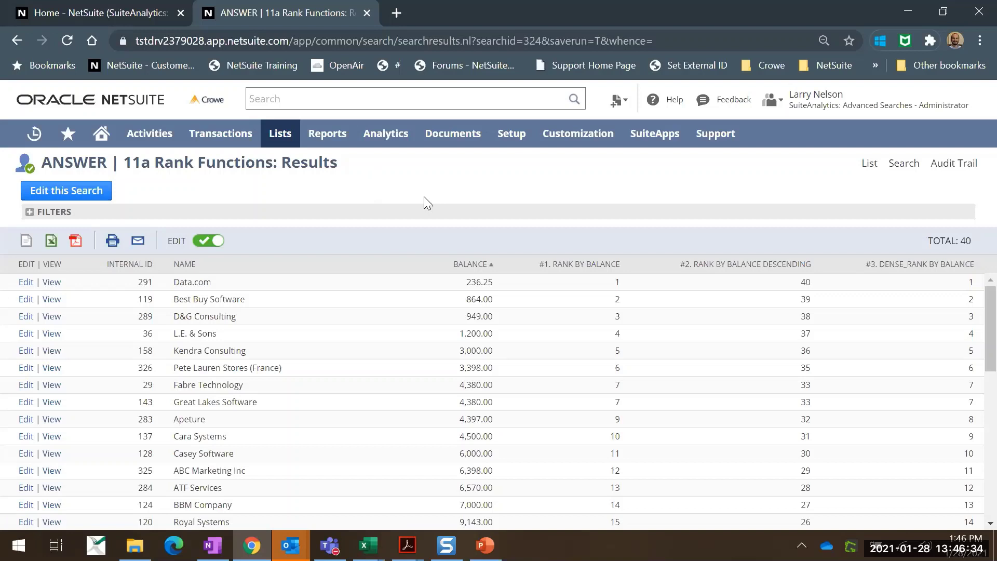
# Close the rank function results and open the ANSWER | 11b Rank by Partition Functions search for editing in a new browser tab.
pyautogui.click(366, 14)
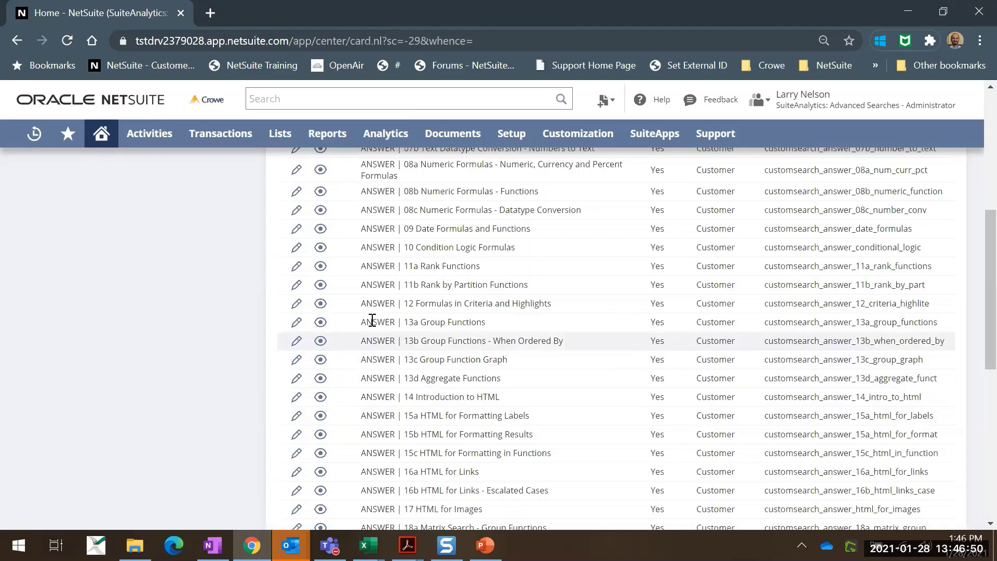
pyautogui.rightClick(303, 286)
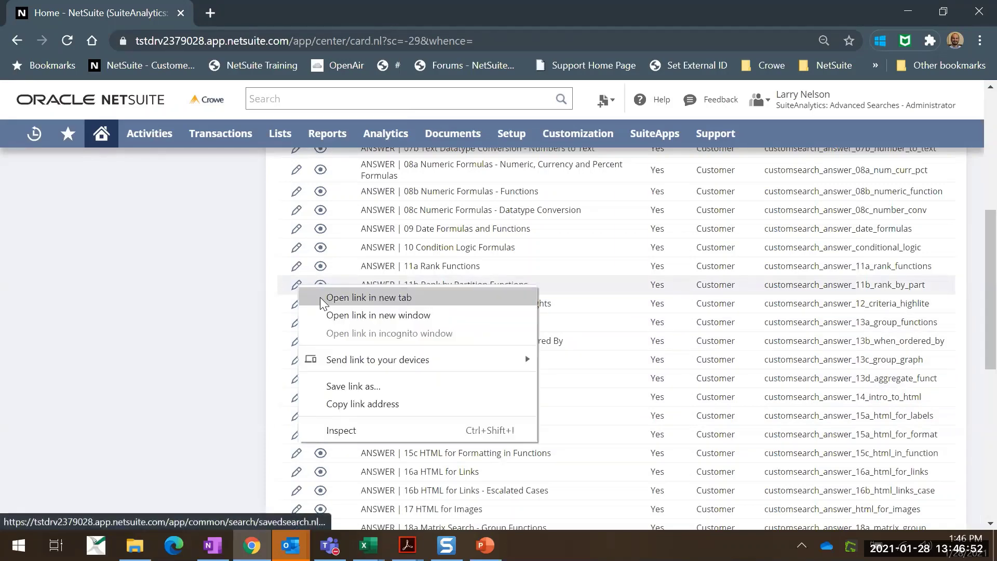
pyautogui.click(320, 297)
pyautogui.click(256, 11)
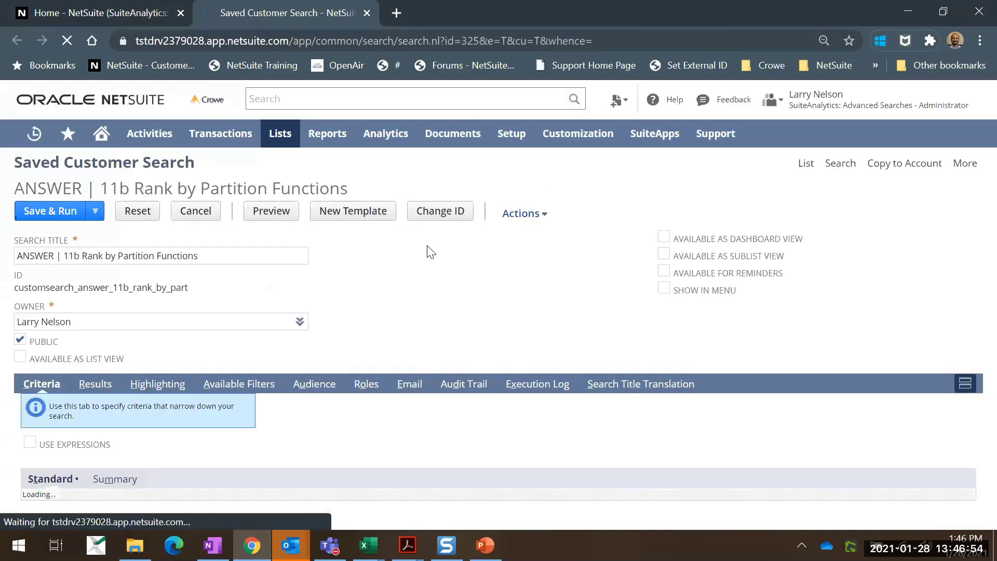
# Examine the partition search's criteria, sort order and the PARTITION BY {custentity3} rank formulas in its results columns.
pyautogui.scroll(-2, 180, 317)
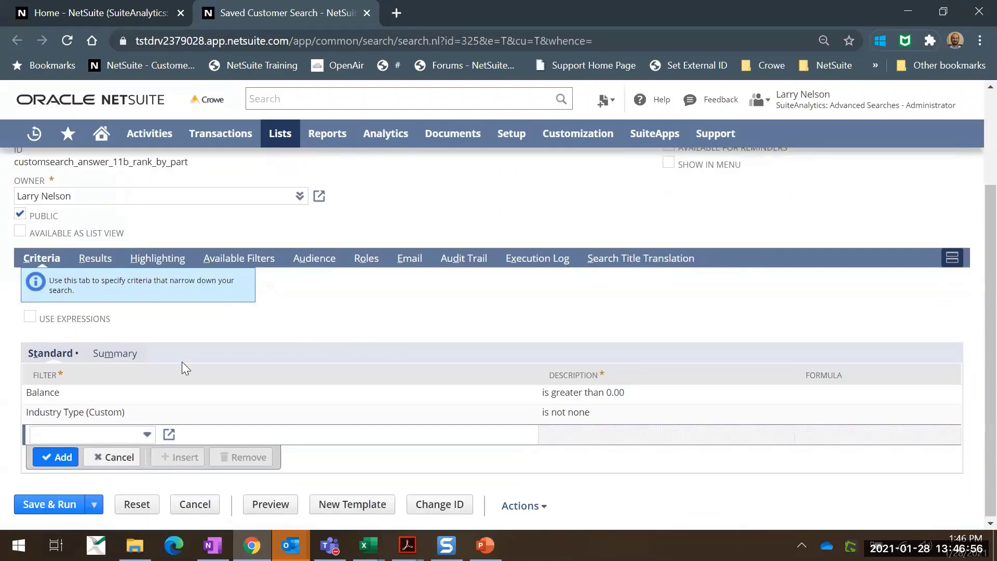
pyautogui.click(95, 258)
pyautogui.scroll(-5, 275, 274)
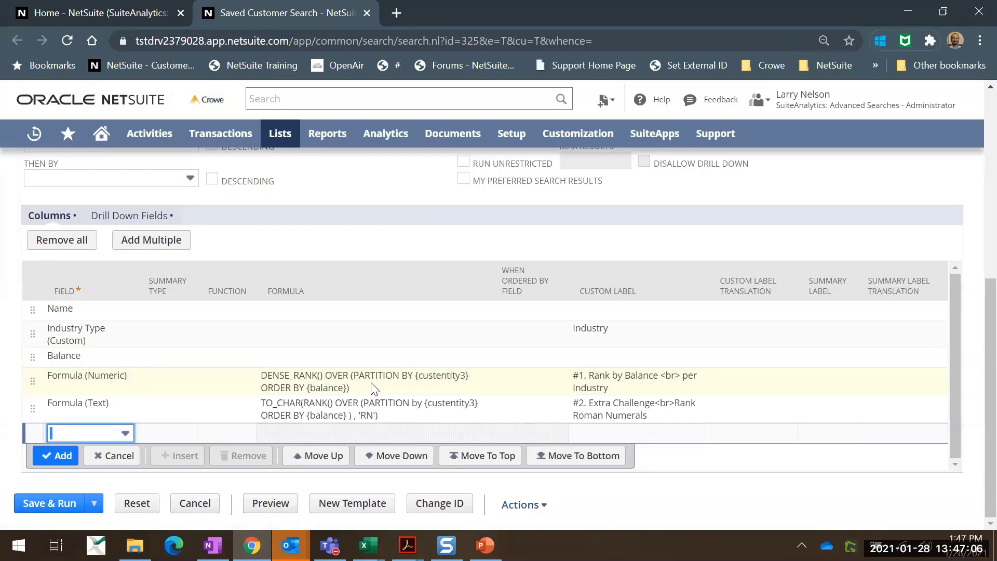
pyautogui.moveTo(354, 377); pyautogui.dragTo(467, 377)
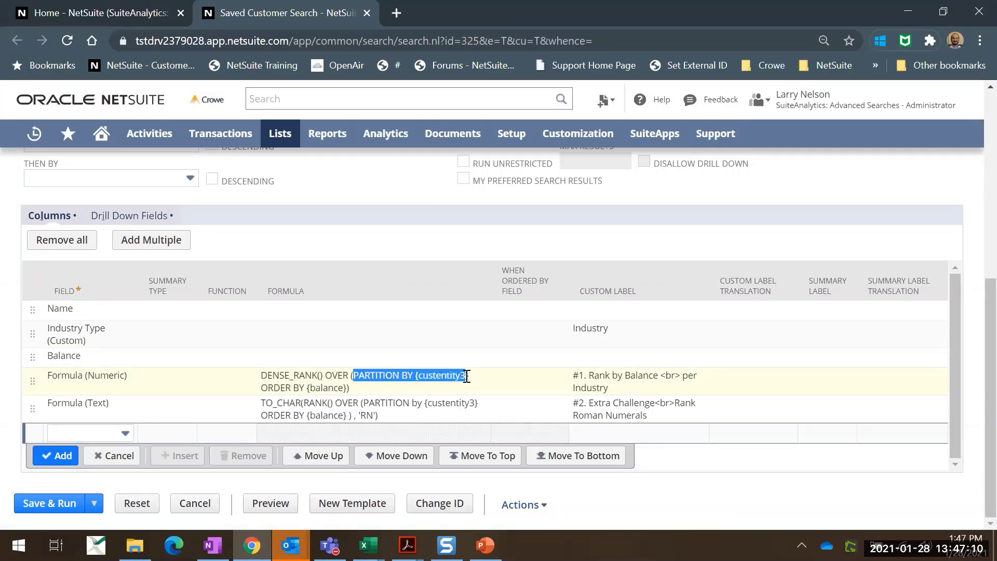
pyautogui.click(116, 410)
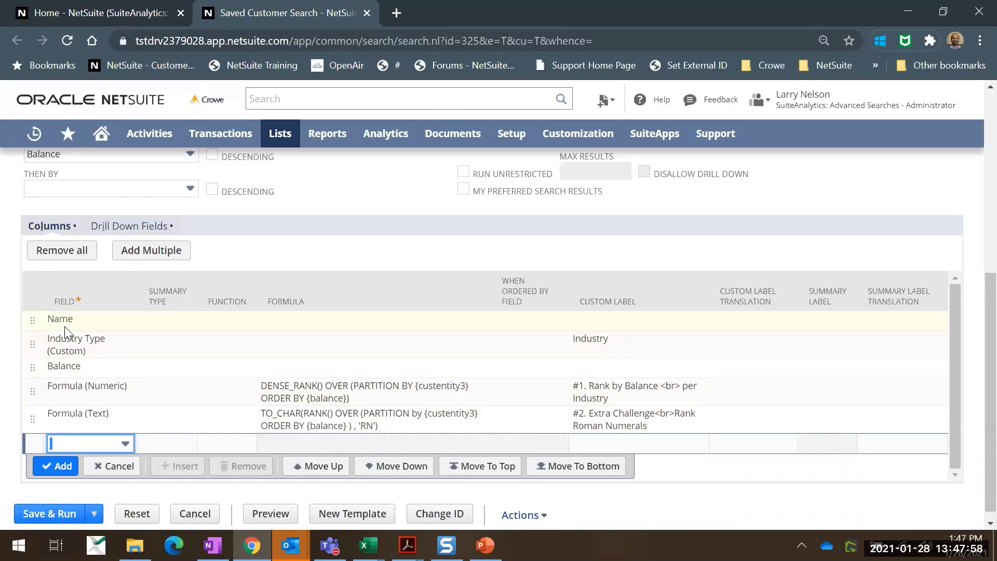
pyautogui.scroll(1, 90, 372)
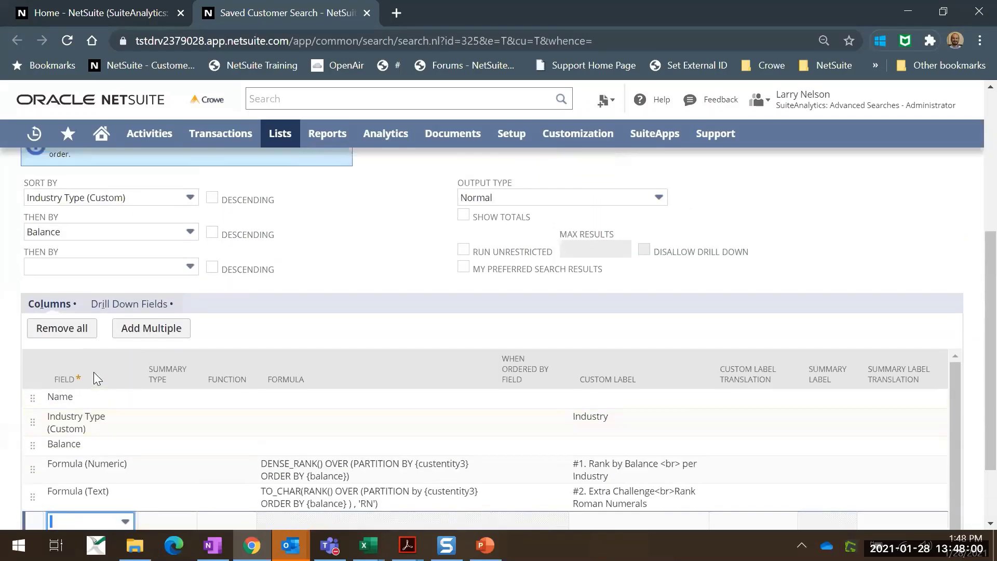
pyautogui.scroll(-1, 165, 395)
pyautogui.scroll(2, 198, 403)
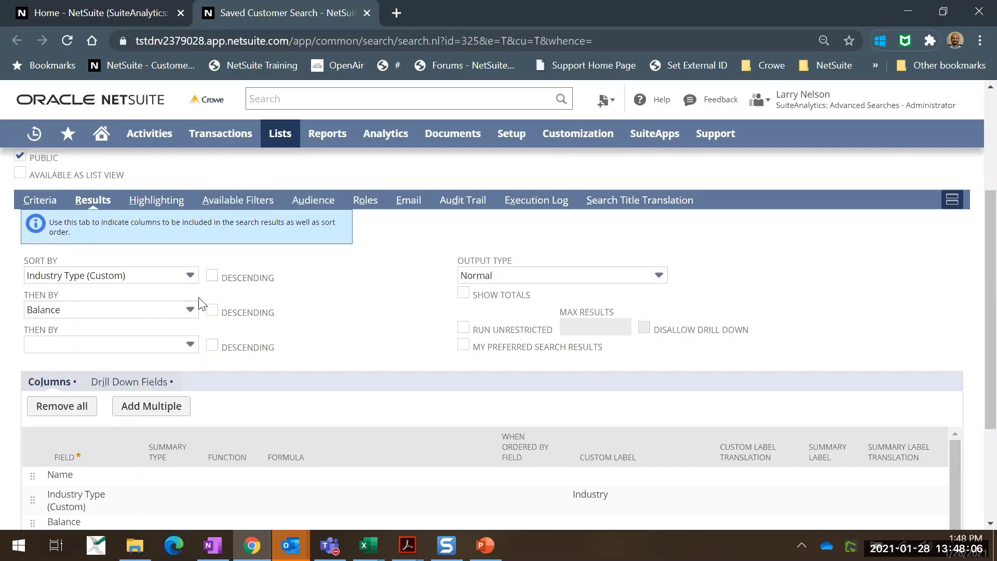
pyautogui.scroll(3, 248, 318)
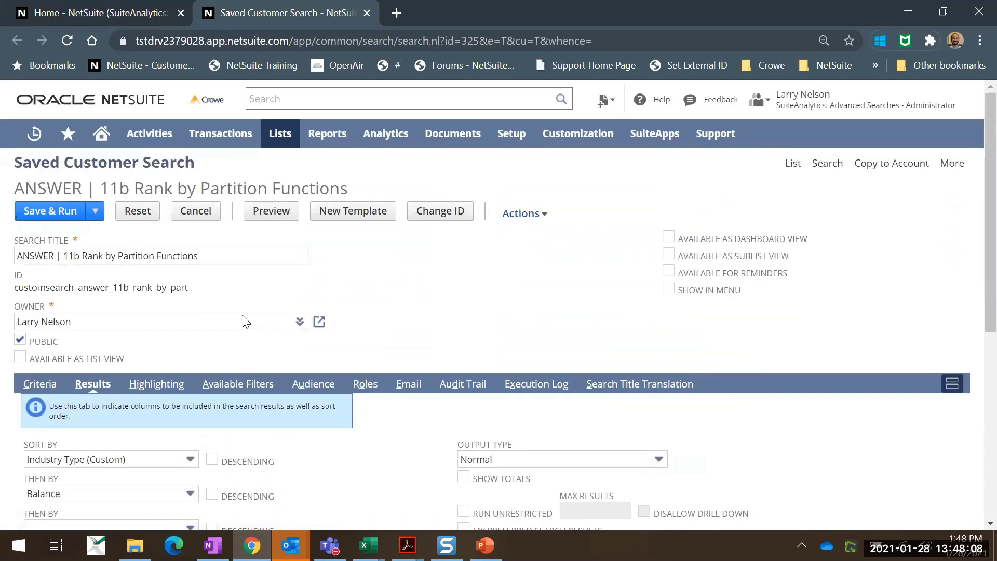
# Save and run the 11b Rank by Partition Functions search and re-sort its results by Balance to compare the ranks per industry.
pyautogui.click(37, 219)
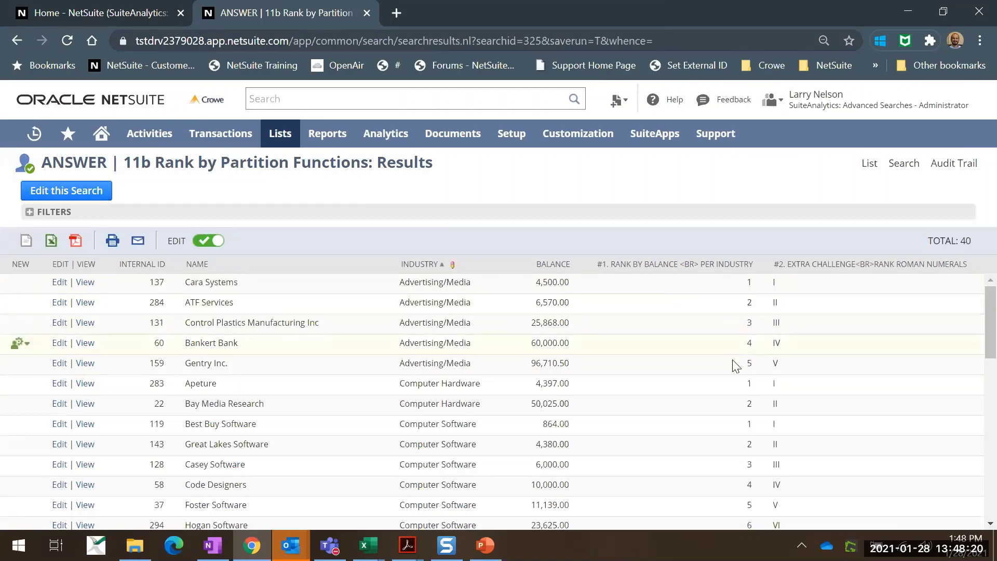
pyautogui.scroll(-1, 470, 379)
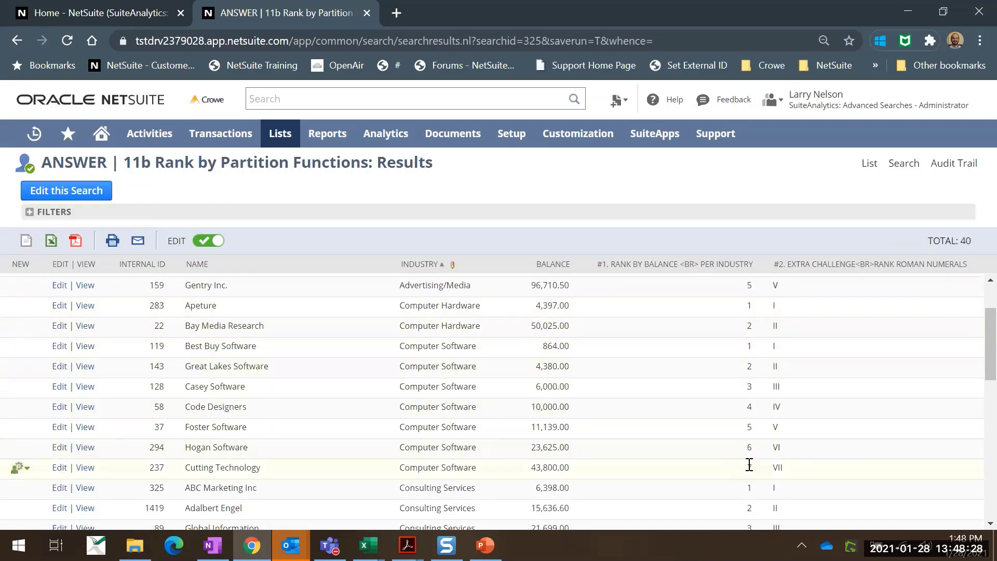
pyautogui.scroll(3, 566, 426)
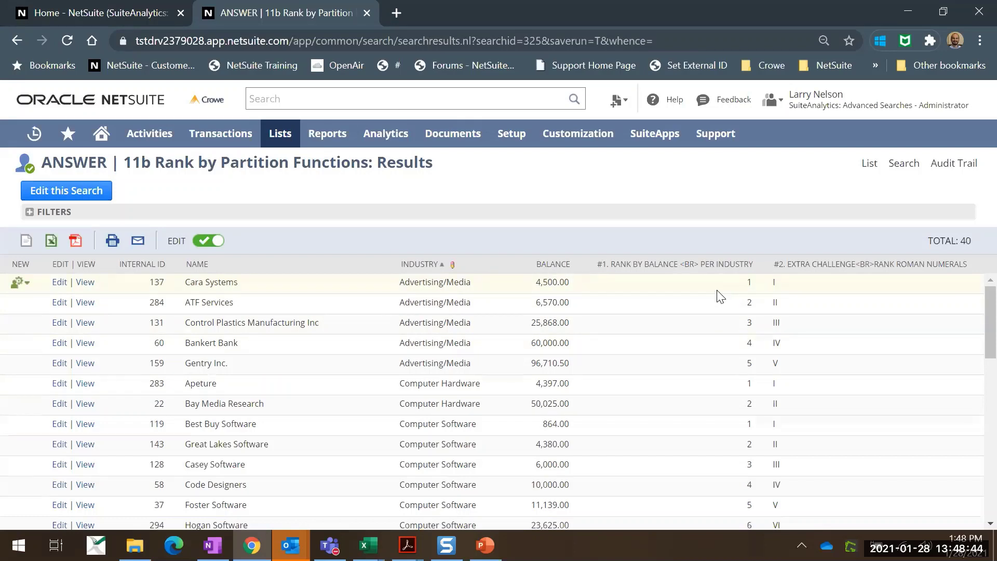
pyautogui.click(559, 267)
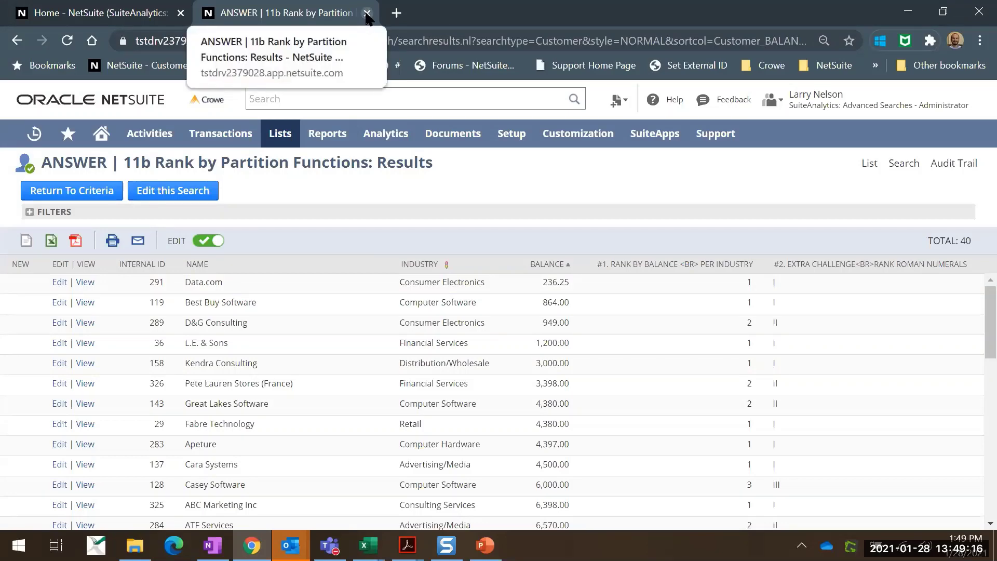
pyautogui.scroll(-10, 803, 458)
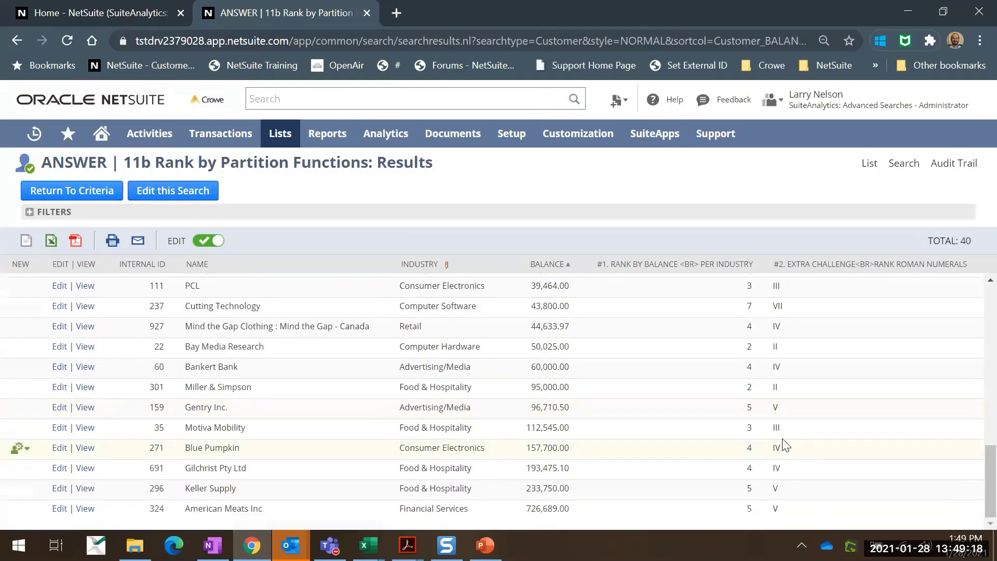
# Close the partition results and open the ANSWER | 13a Group Functions search for editing in a new browser tab.
pyautogui.click(366, 13)
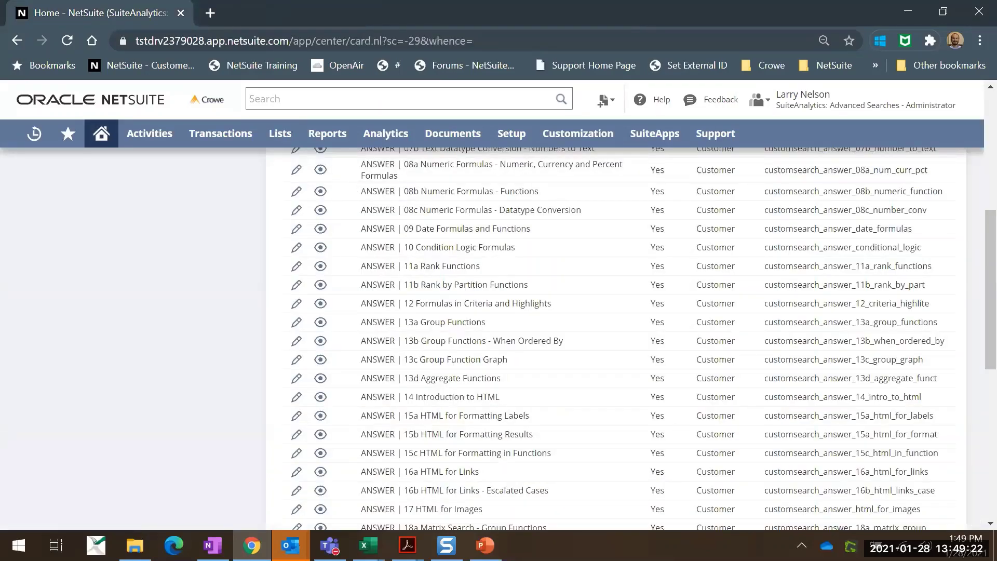
pyautogui.scroll(-1, 281, 447)
pyautogui.scroll(-3, 441, 436)
pyautogui.scroll(3, 443, 436)
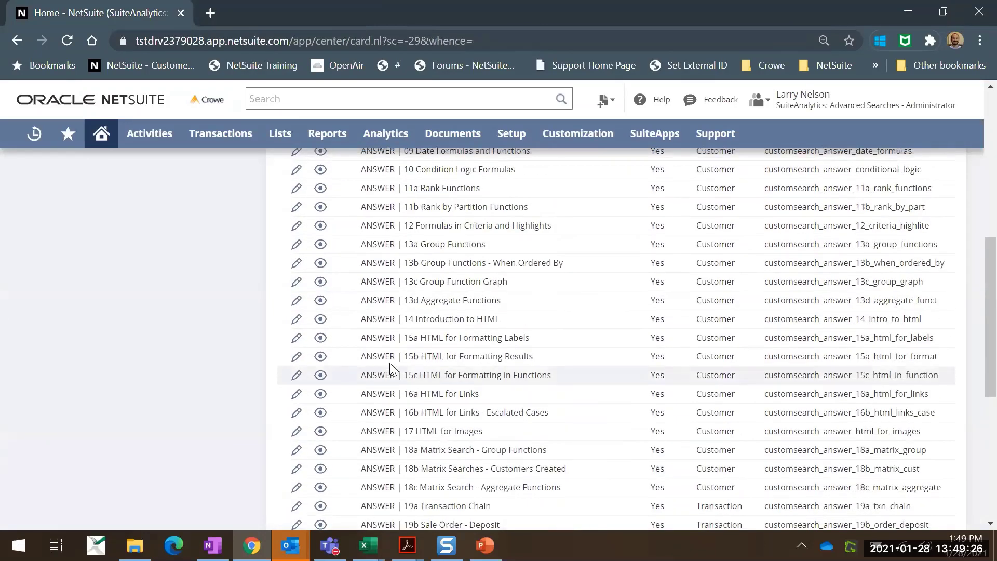
pyautogui.rightClick(296, 252)
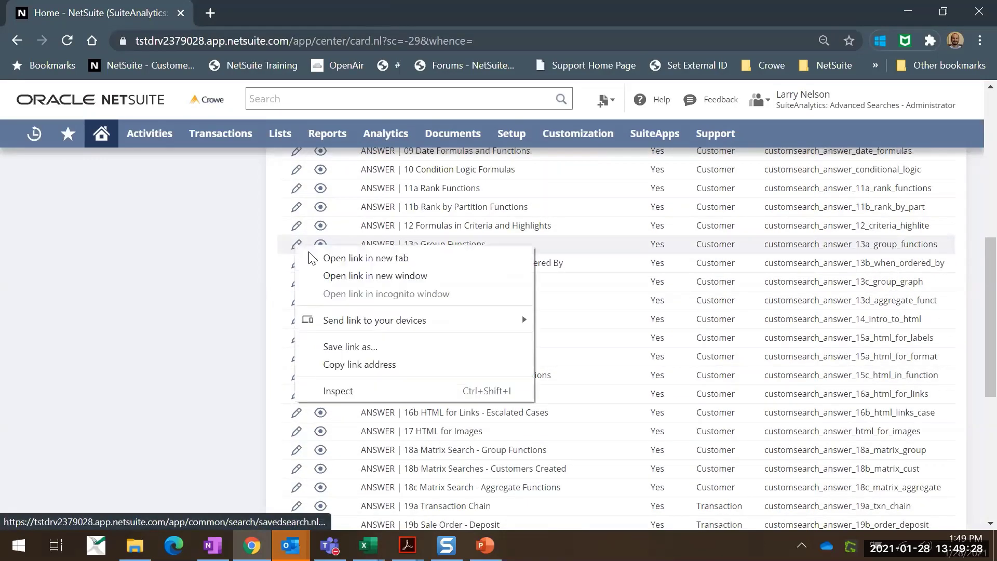
pyautogui.click(322, 258)
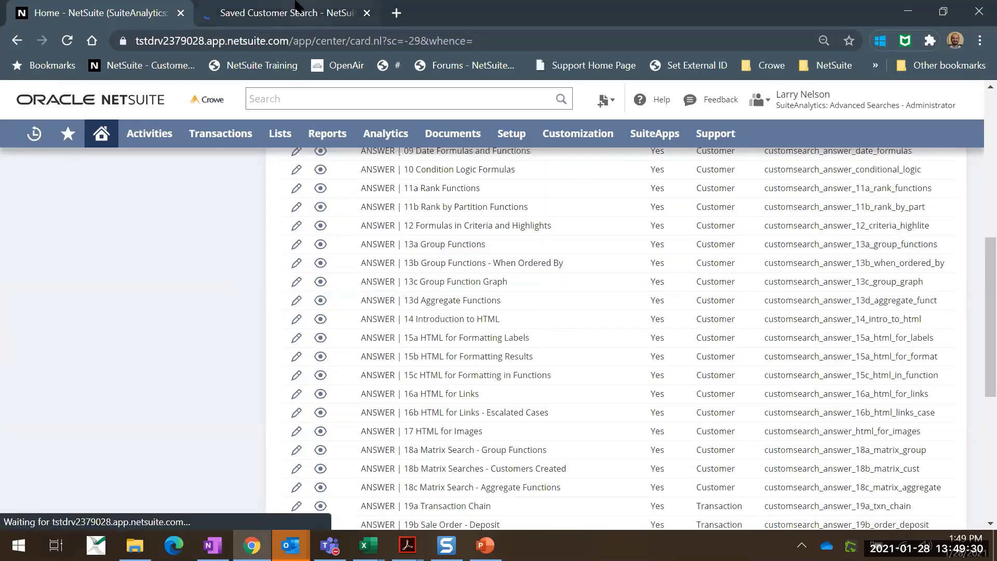
pyautogui.click(302, 15)
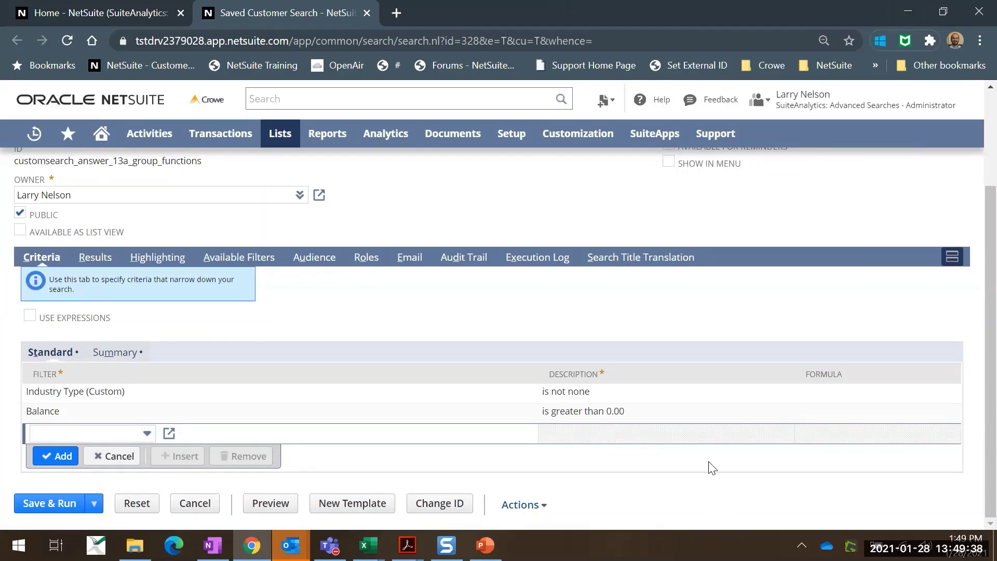
# Examine the 13a Group Functions result columns and the summary types available for the Email column, leaving it without a summary type.
pyautogui.scroll(1, 613, 429)
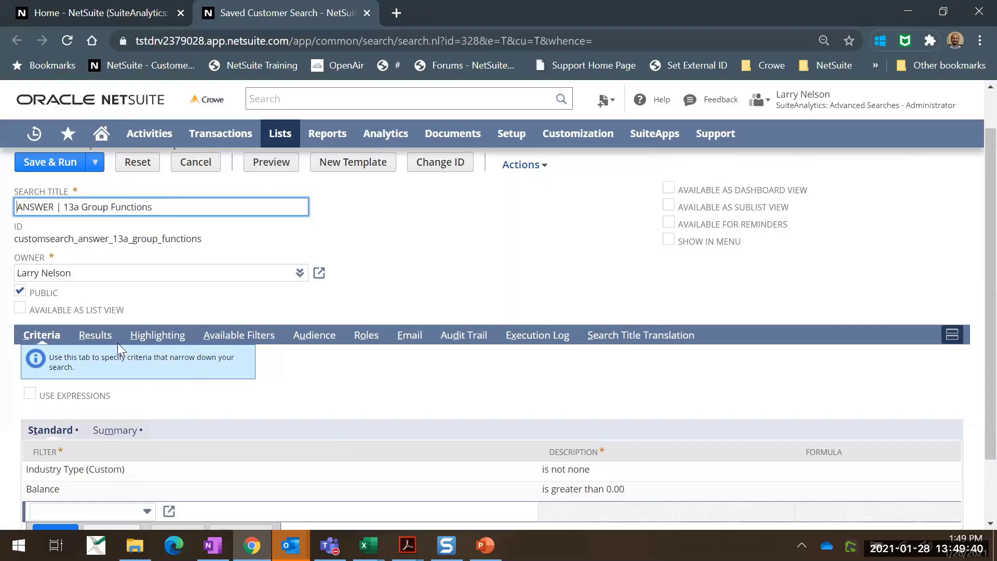
pyautogui.click(95, 336)
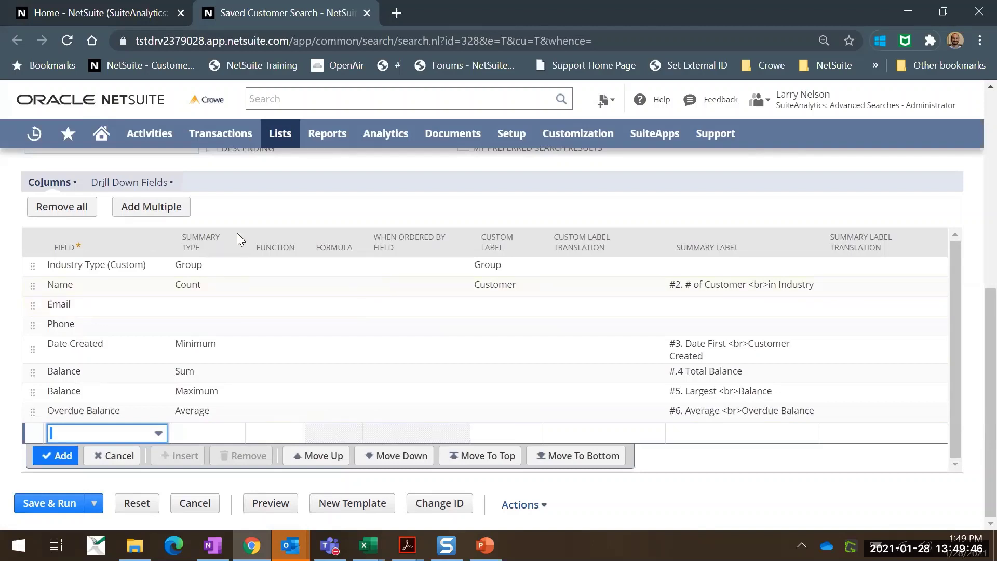
pyautogui.click(200, 305)
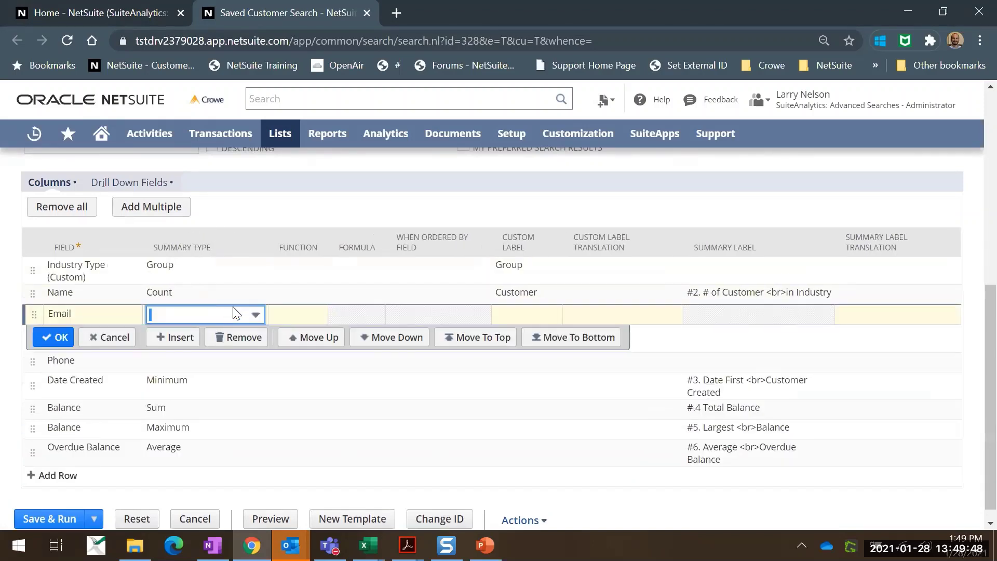
pyautogui.click(226, 314)
pyautogui.click(229, 315)
pyautogui.click(291, 235)
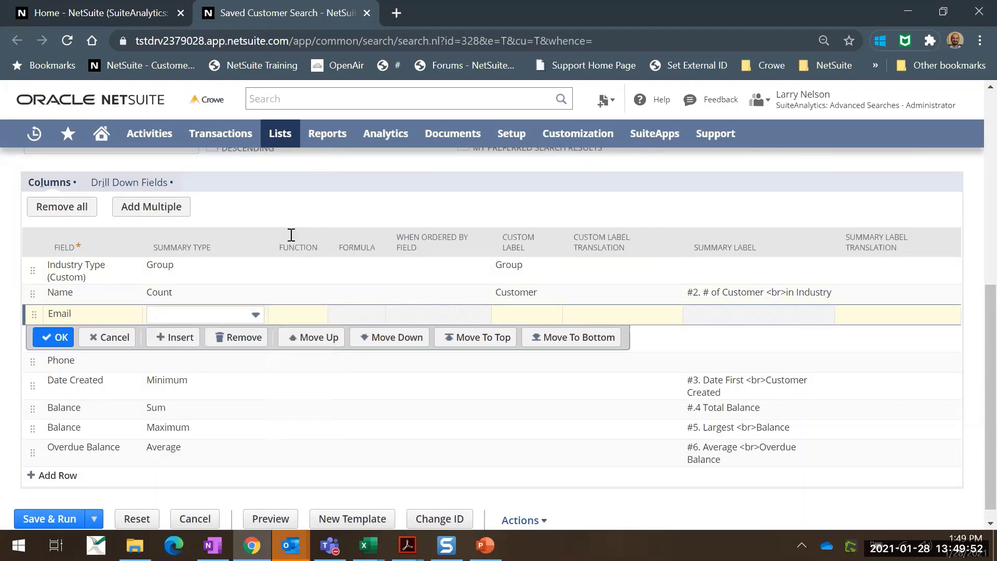
pyautogui.click(255, 315)
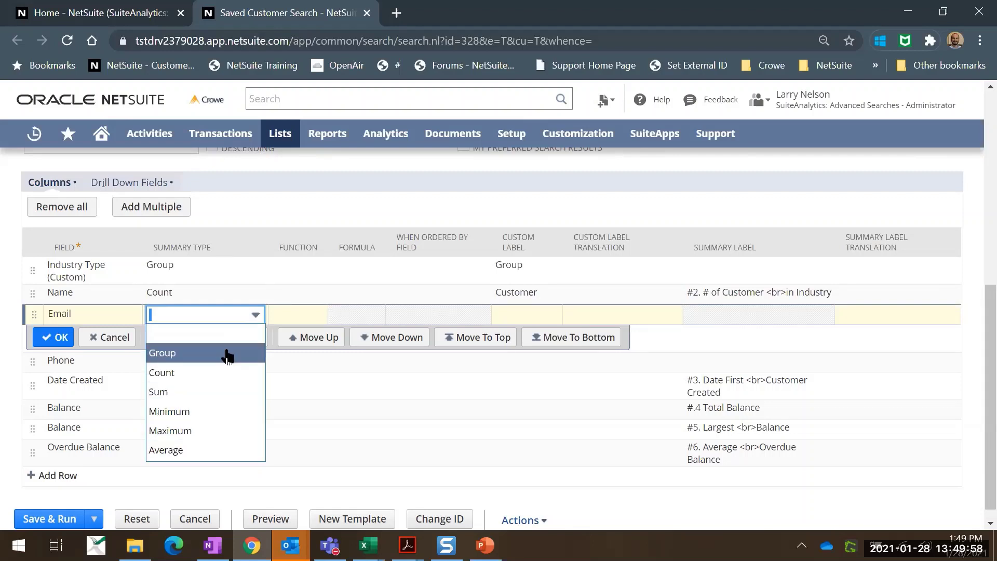
pyautogui.click(115, 338)
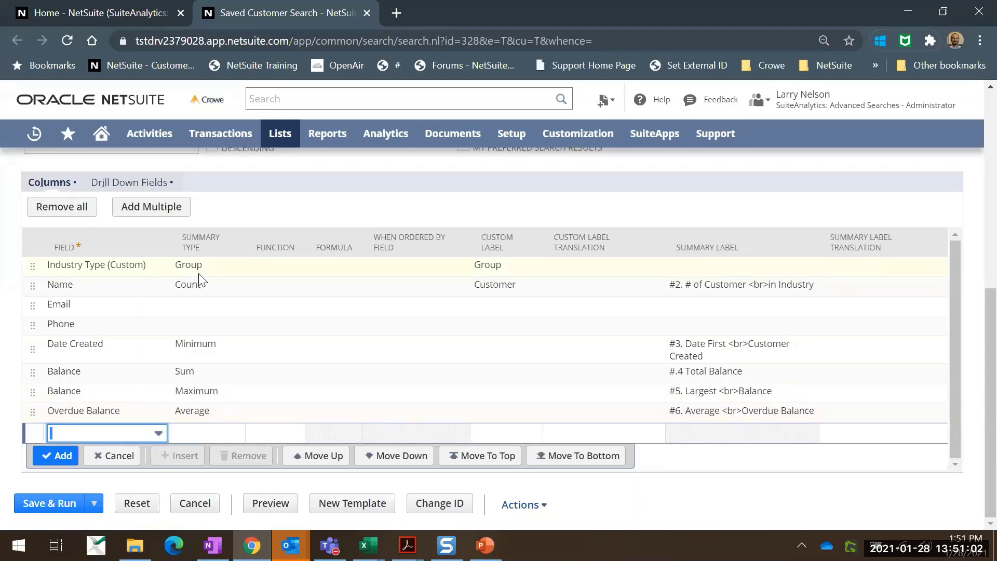
# Check the sort order of the 13a Group Functions results, and save and run the search.
pyautogui.scroll(8, 191, 382)
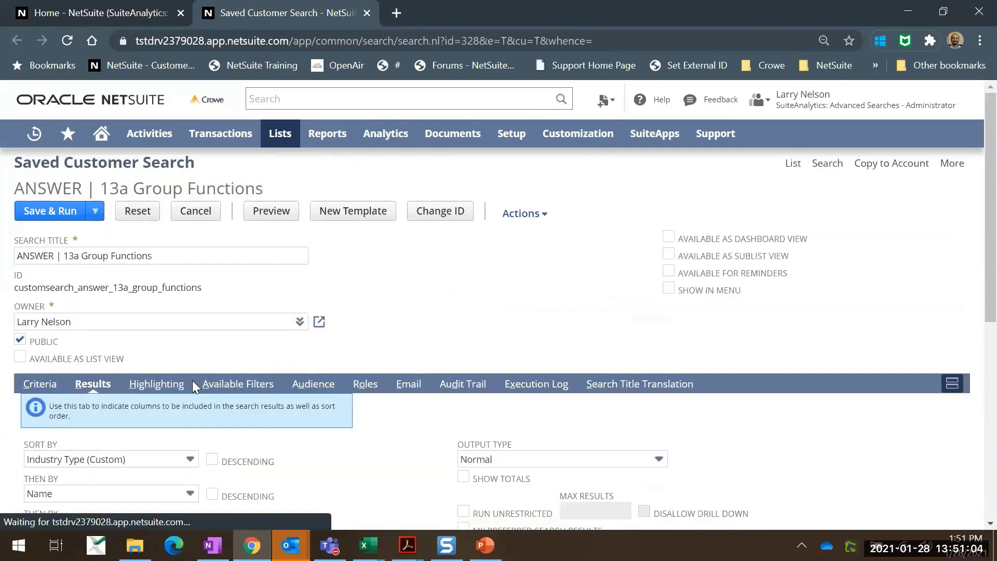
pyautogui.scroll(-5, 194, 374)
pyautogui.scroll(-1, 200, 357)
pyautogui.scroll(6, 200, 356)
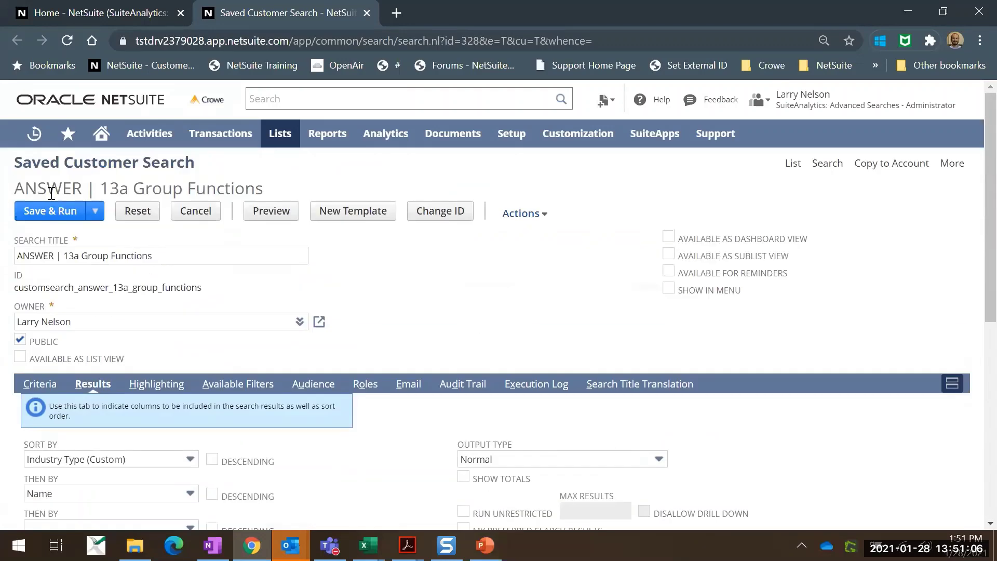
pyautogui.click(46, 214)
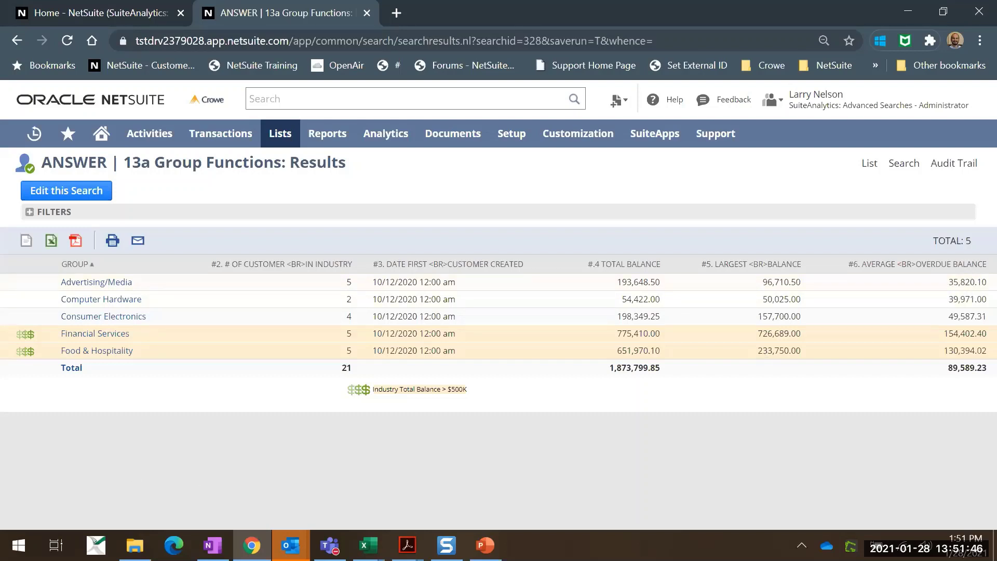
# Drill into the Advertising/Media group to inspect its customers' balances and return to the summary results.
pyautogui.rightClick(103, 289)
pyautogui.click(106, 285)
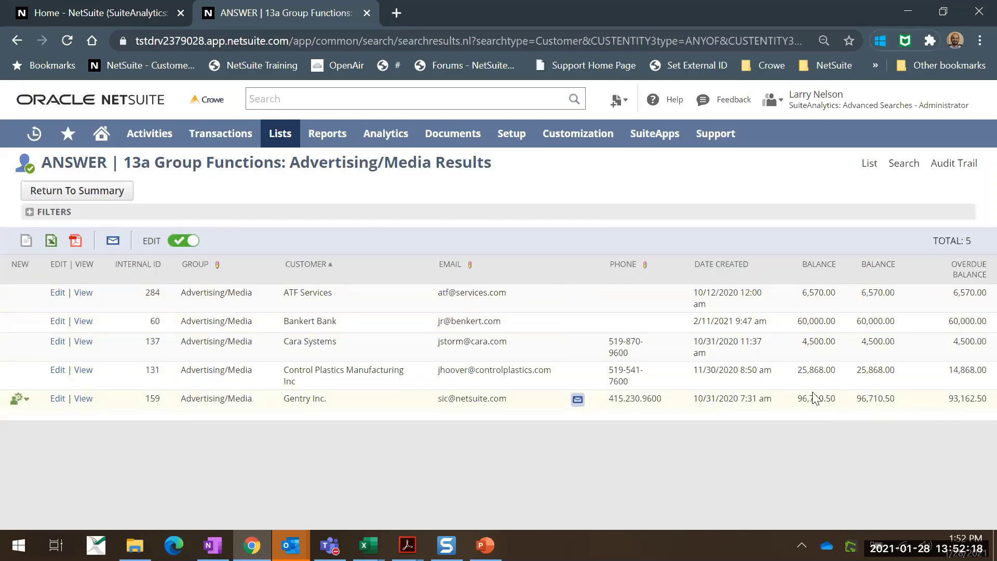
pyautogui.moveTo(801, 399); pyautogui.dragTo(939, 413)
pyautogui.click(939, 413)
pyautogui.moveTo(22, 399)
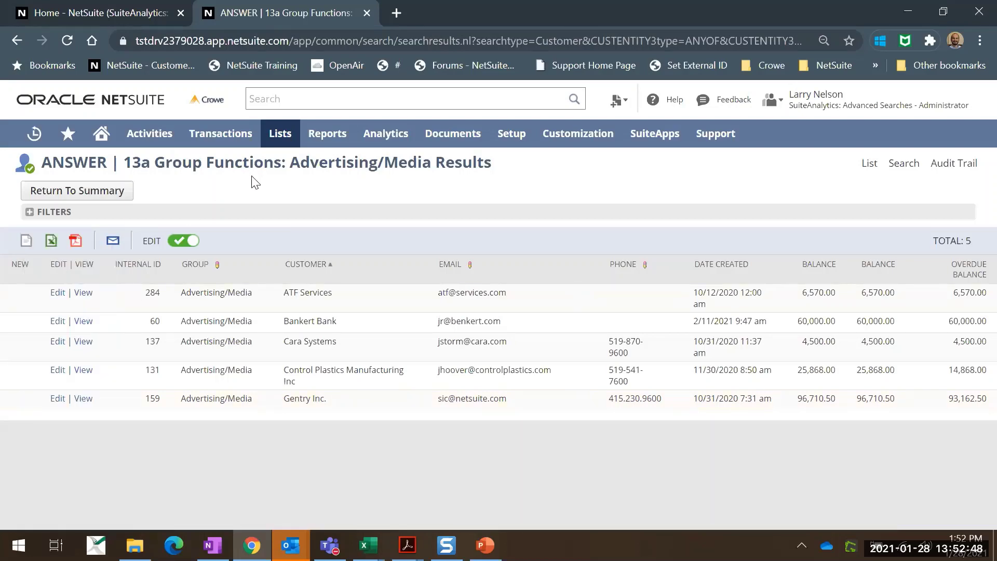
pyautogui.click(92, 198)
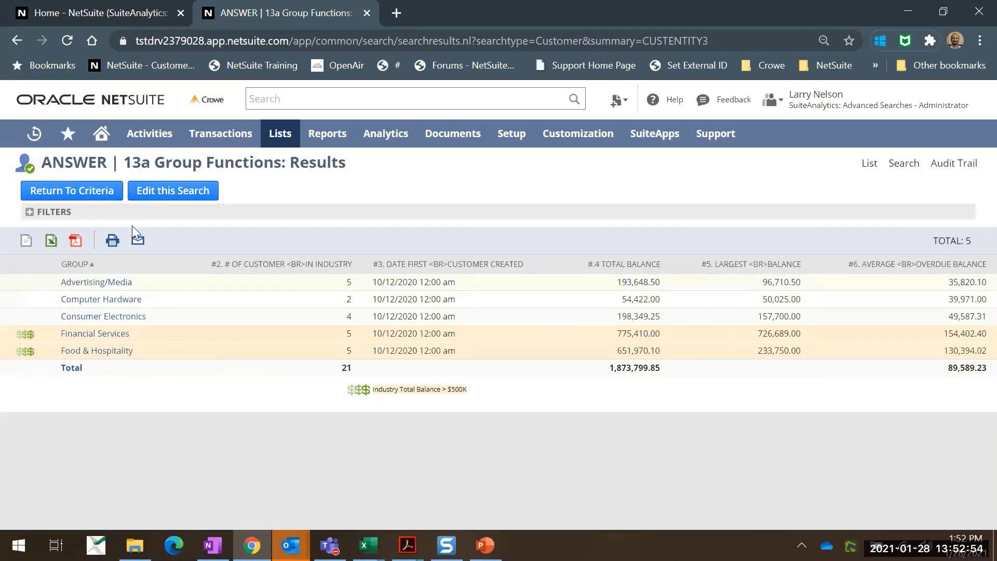
# Reopen the 13a Group Functions search for editing and examine its summary-level highlighting rule.
pyautogui.click(182, 194)
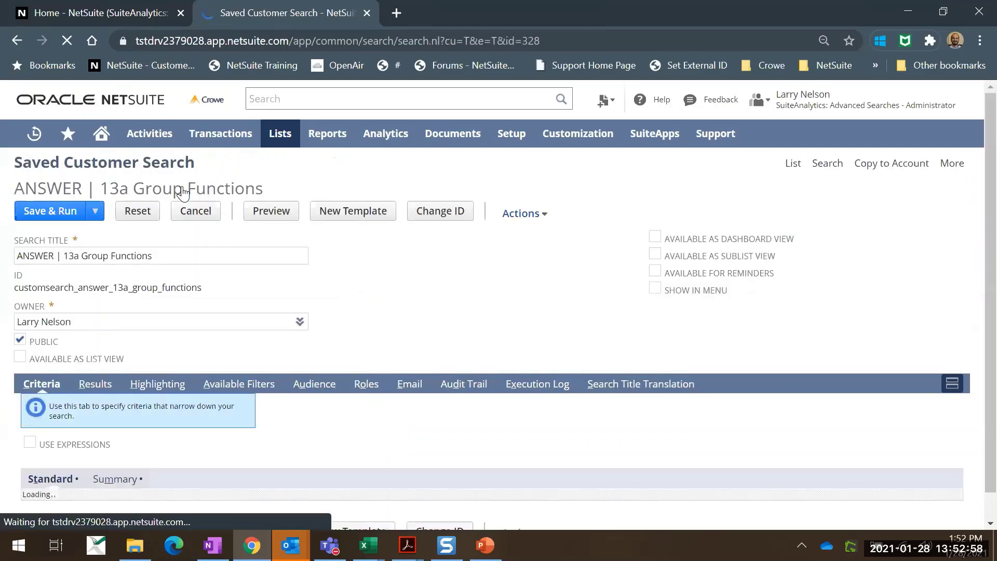
pyautogui.scroll(-2, 234, 296)
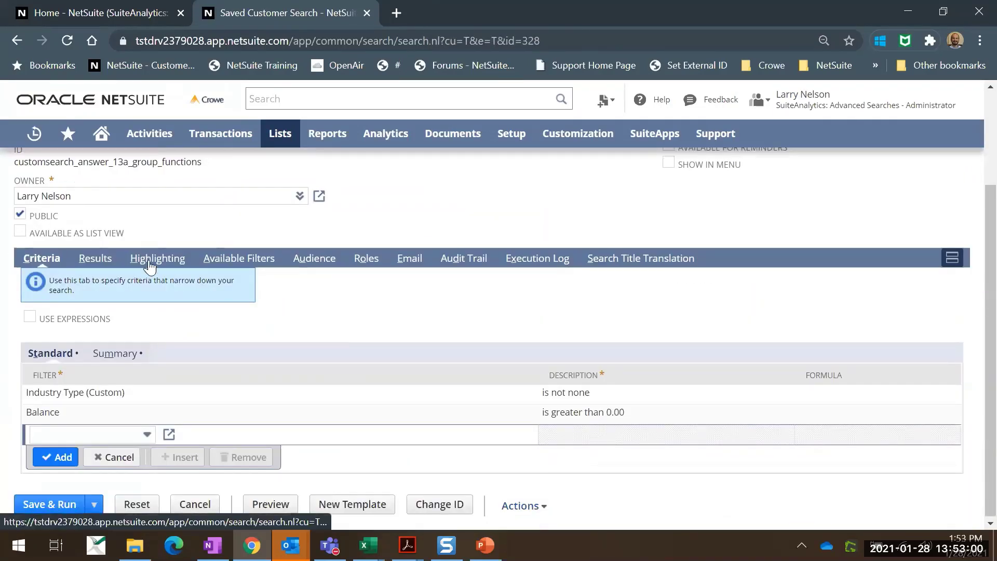
pyautogui.click(144, 260)
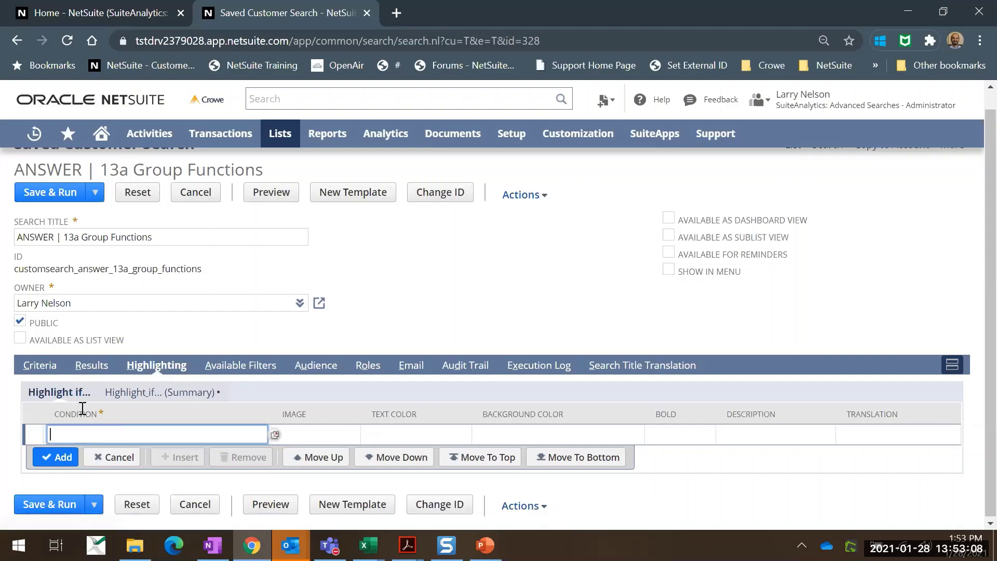
pyautogui.click(159, 392)
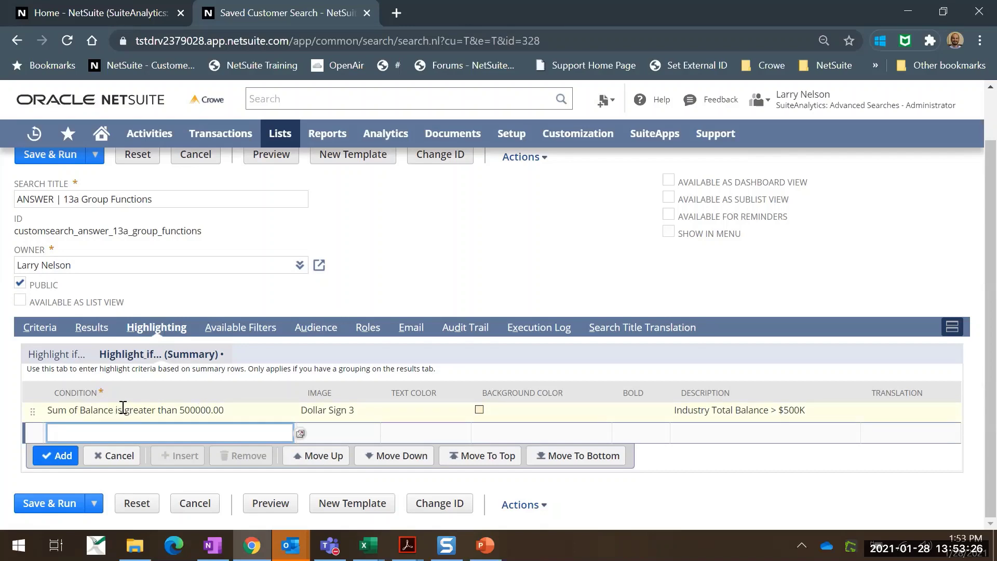
# Review the search's result columns with their summary types, along with its drill down fields.
pyautogui.click(92, 328)
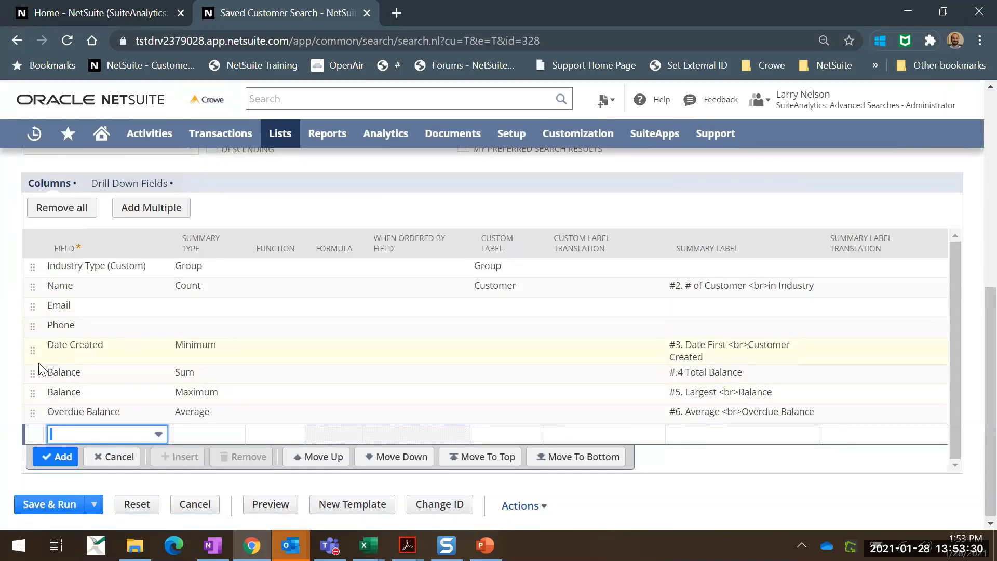
pyautogui.click(132, 184)
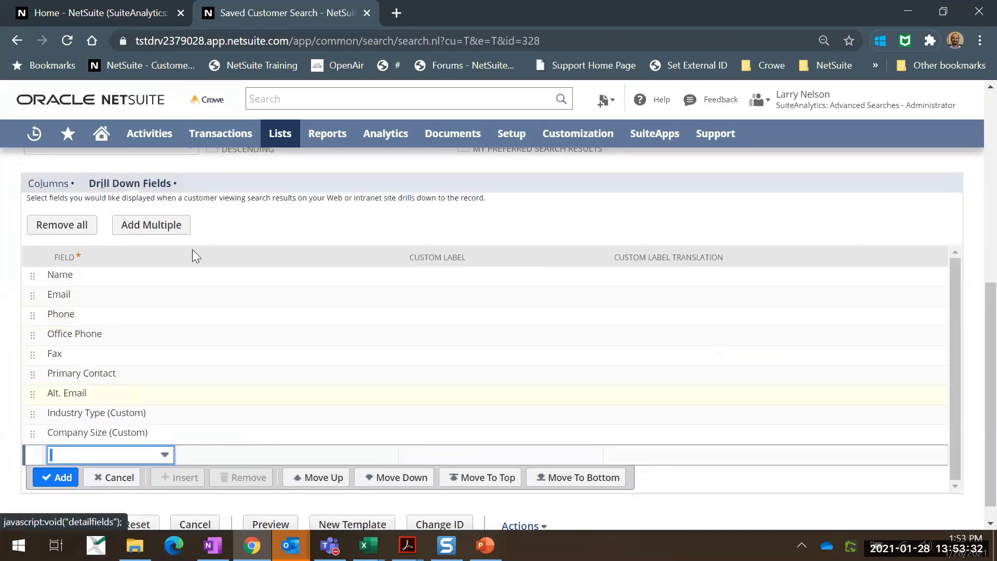
pyautogui.scroll(3, 200, 223)
pyautogui.scroll(3, 200, 281)
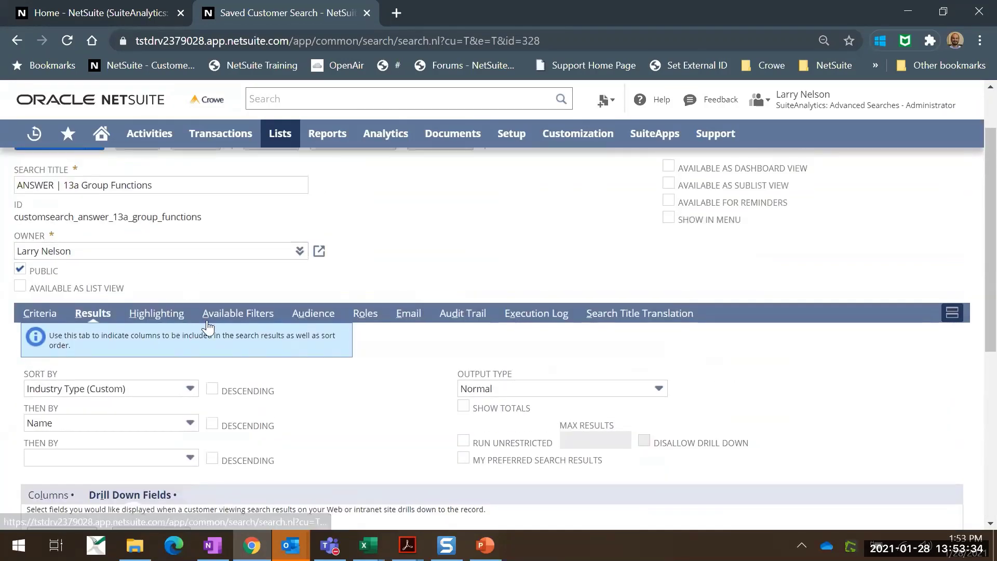
# Inspect the image used by the summary highlighting rule, and save and run the 13a Group Functions search again.
pyautogui.click(149, 314)
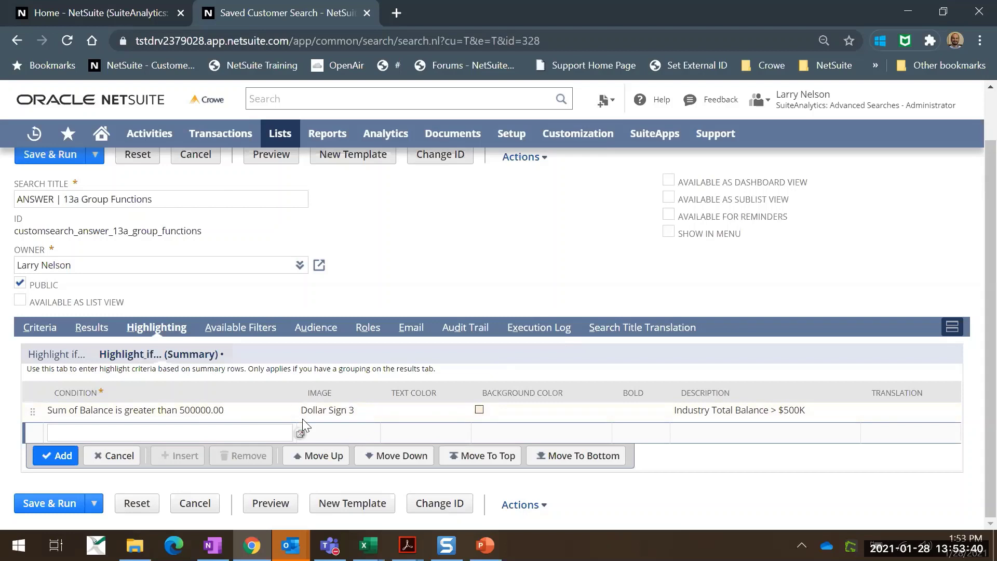
pyautogui.click(335, 411)
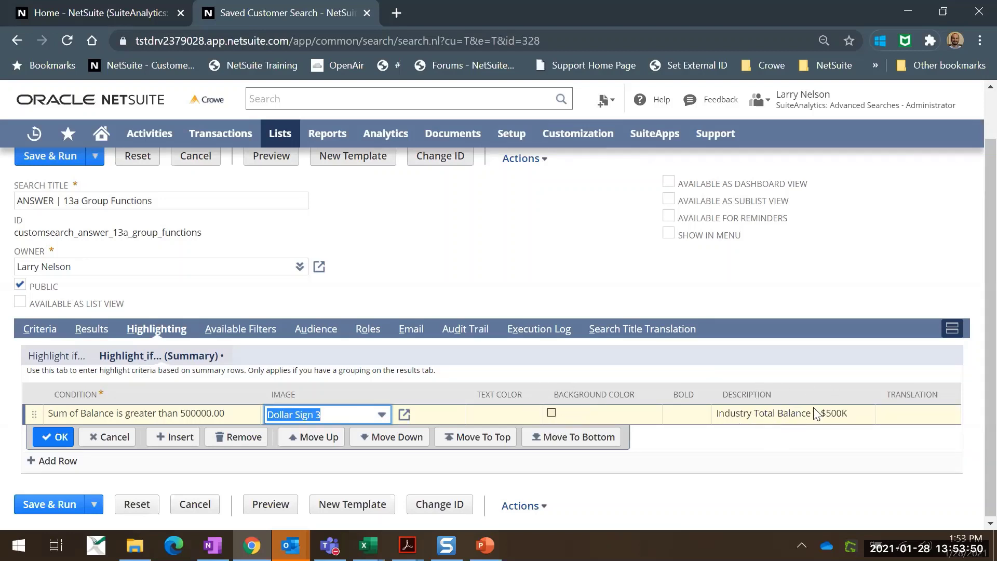
pyautogui.scroll(1, 532, 410)
pyautogui.click(49, 213)
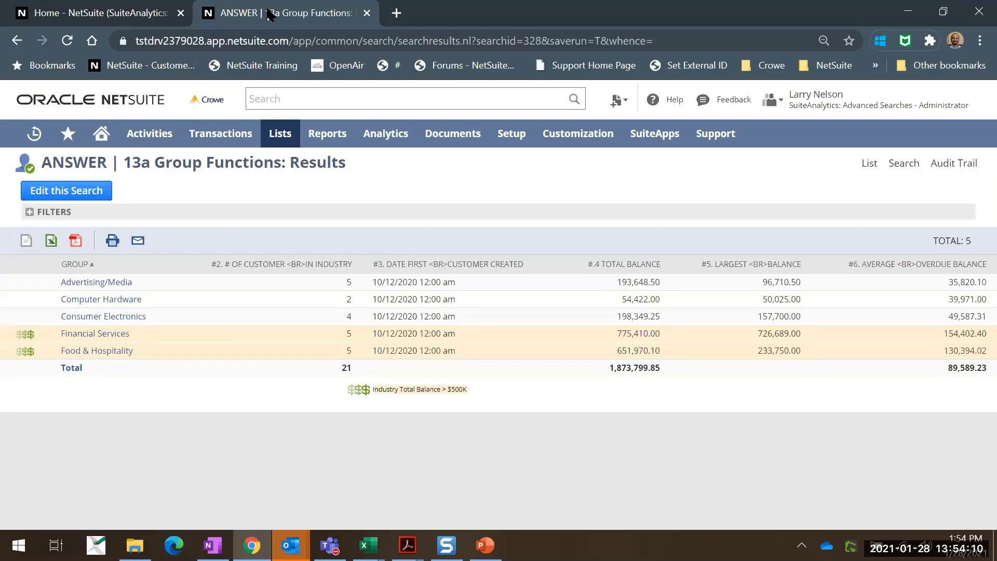
# Close the 13a results and open the ANSWER | 13b Group Functions - When Ordered By search for editing in a new browser tab.
pyautogui.click(367, 13)
pyautogui.scroll(-2, 353, 296)
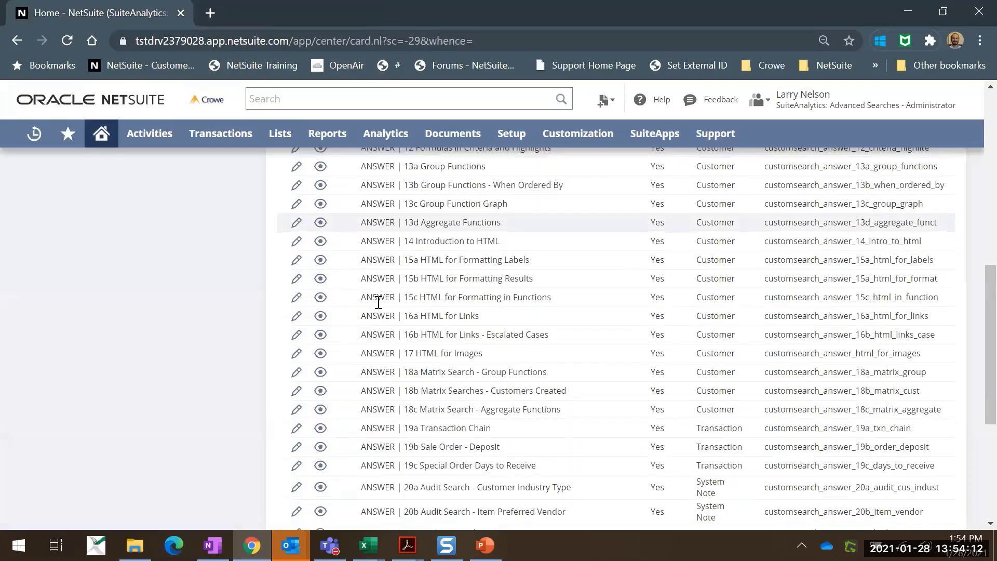
pyautogui.rightClick(297, 186)
pyautogui.click(367, 195)
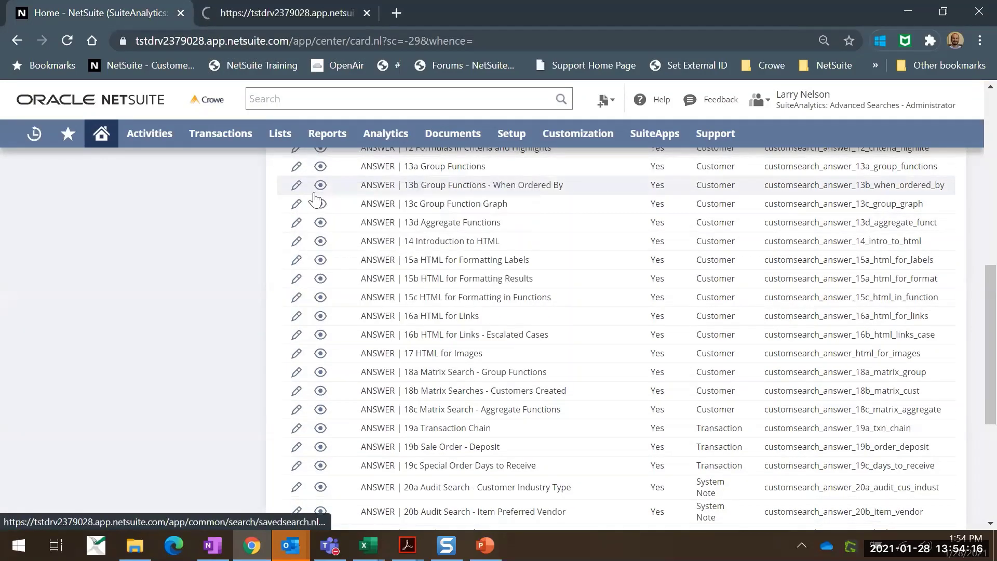
pyautogui.click(273, 10)
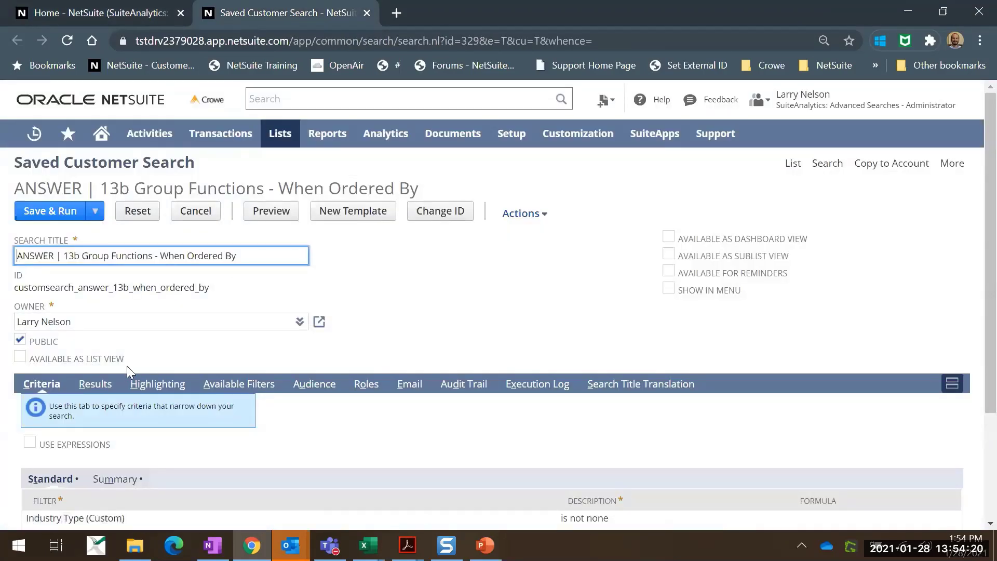
# Examine the 13b search's sort order and When Ordered By settings in its result columns, and save and run it.
pyautogui.click(95, 384)
pyautogui.scroll(-5, 362, 252)
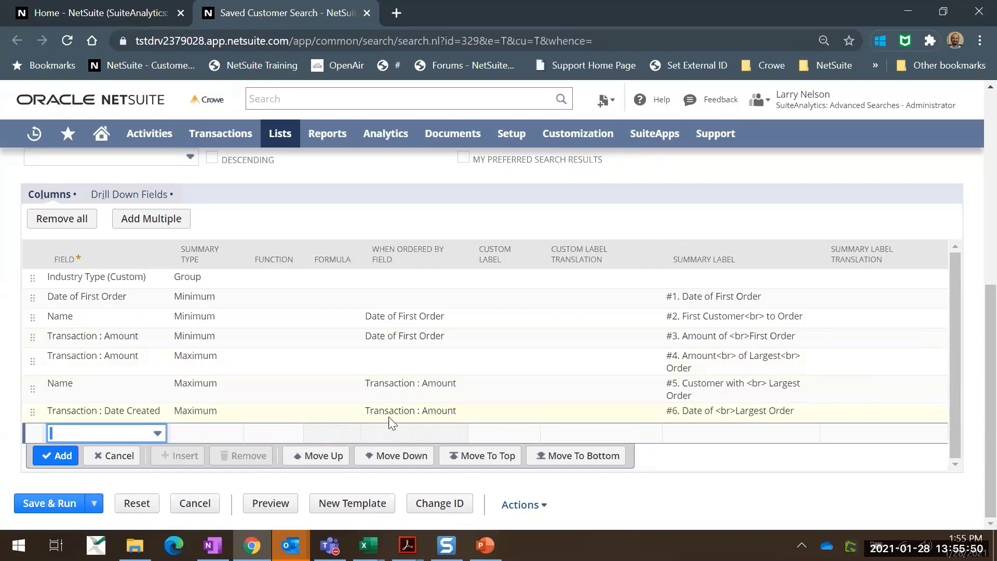
pyautogui.scroll(5, 365, 420)
pyautogui.scroll(-5, 254, 365)
pyautogui.scroll(7, 148, 337)
pyautogui.scroll(-4, 194, 363)
pyautogui.scroll(4, 194, 358)
pyautogui.click(57, 212)
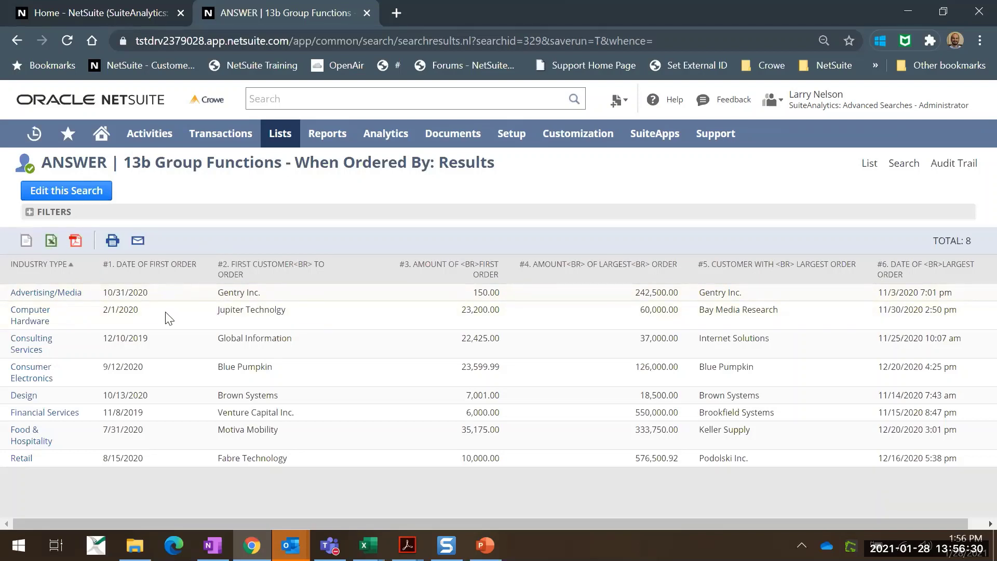
# Reopen the 13b search for editing and bring up its criteria and result columns.
pyautogui.click(52, 190)
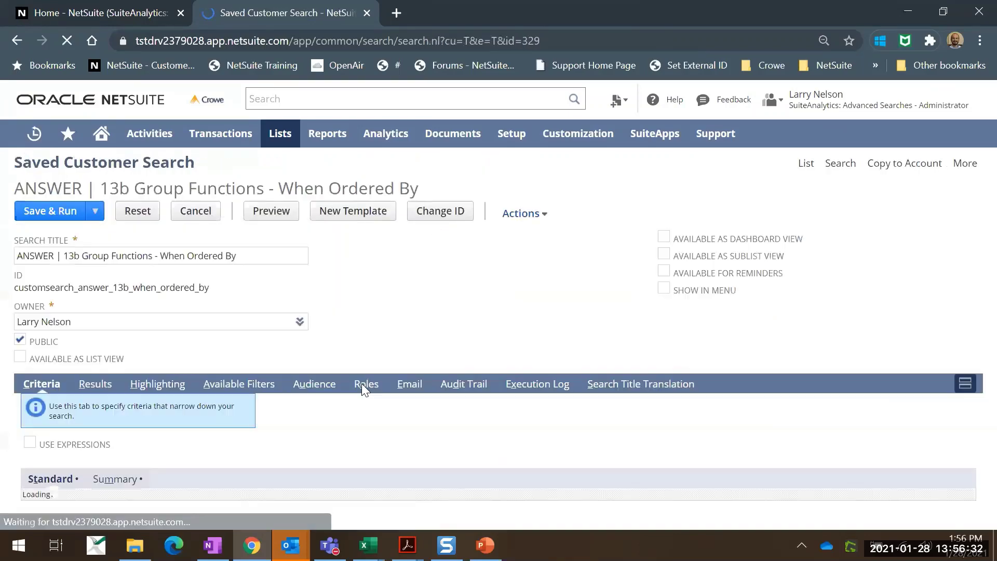
pyautogui.scroll(-2, 182, 414)
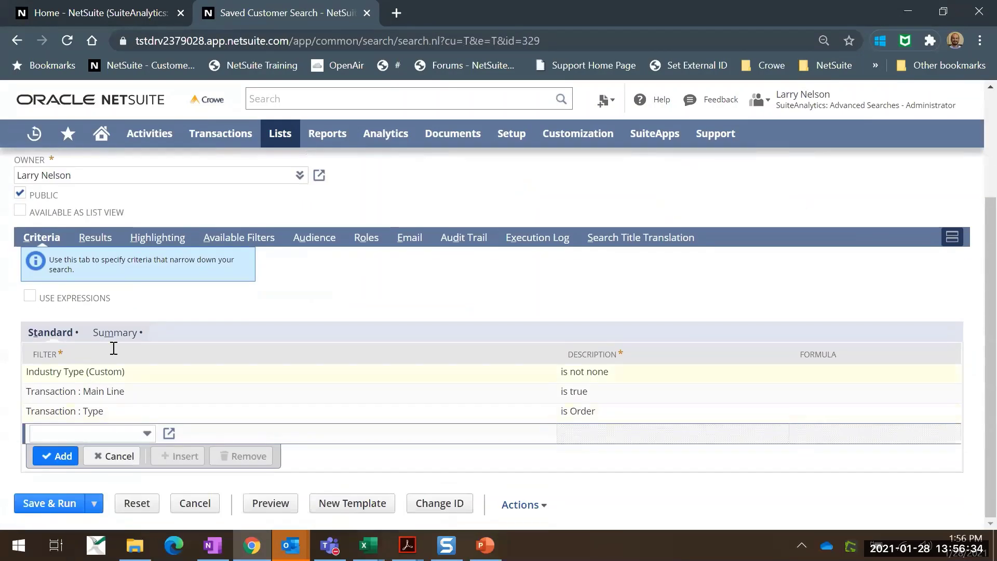
pyautogui.click(93, 238)
pyautogui.scroll(-4, 108, 352)
# Insert a column row above Date of First Order, look through the field list for Transaction fields, and discard the entry.
pyautogui.click(101, 299)
pyautogui.click(180, 325)
pyautogui.click(106, 302)
pyautogui.write('tr')
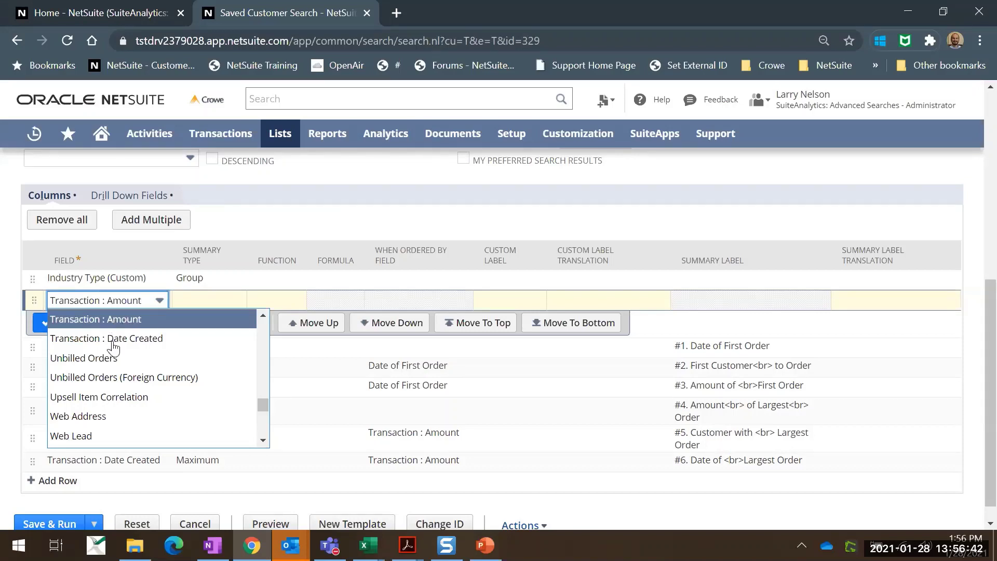
pyautogui.scroll(1, 112, 351)
pyautogui.scroll(1, 98, 356)
pyautogui.scroll(-3, 99, 359)
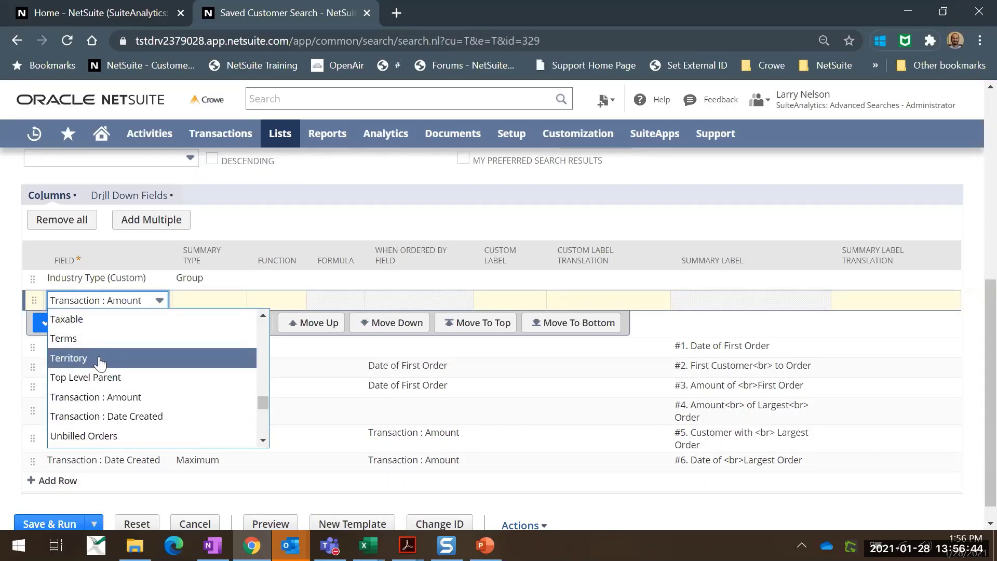
pyautogui.scroll(-1, 101, 363)
pyautogui.click(235, 245)
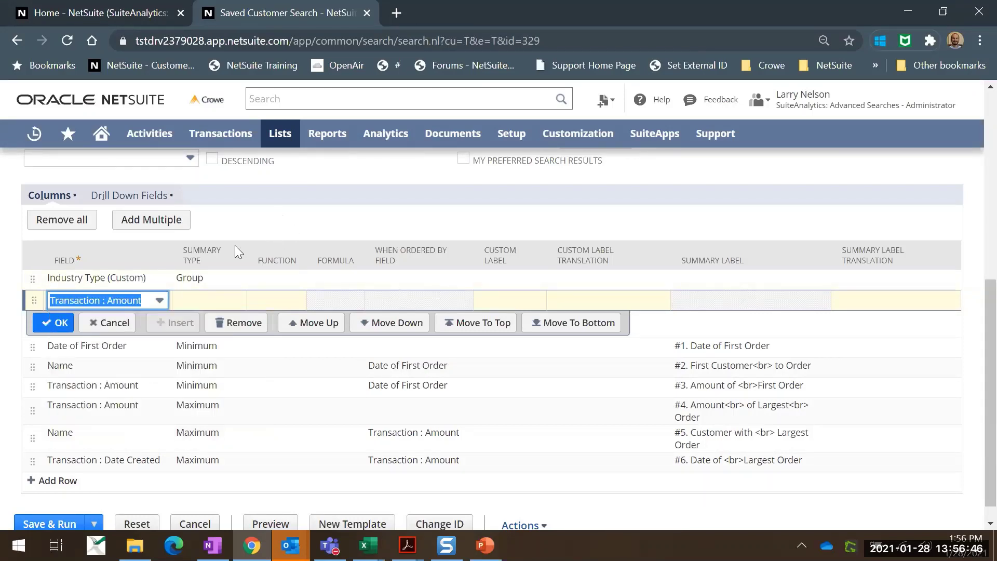
pyautogui.click(106, 324)
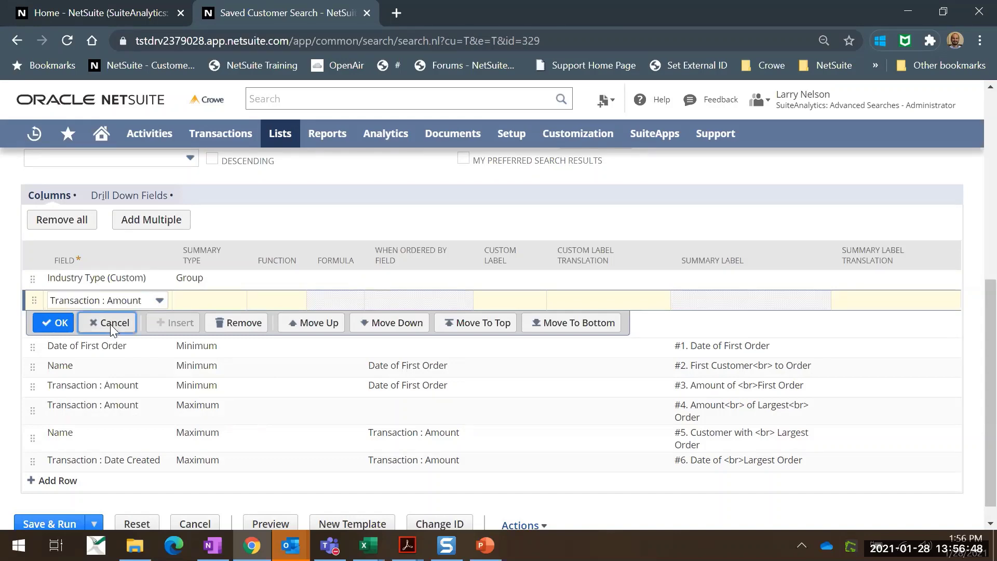
# Save and run the 13b Group Functions - When Ordered By search again.
pyautogui.scroll(6, 109, 335)
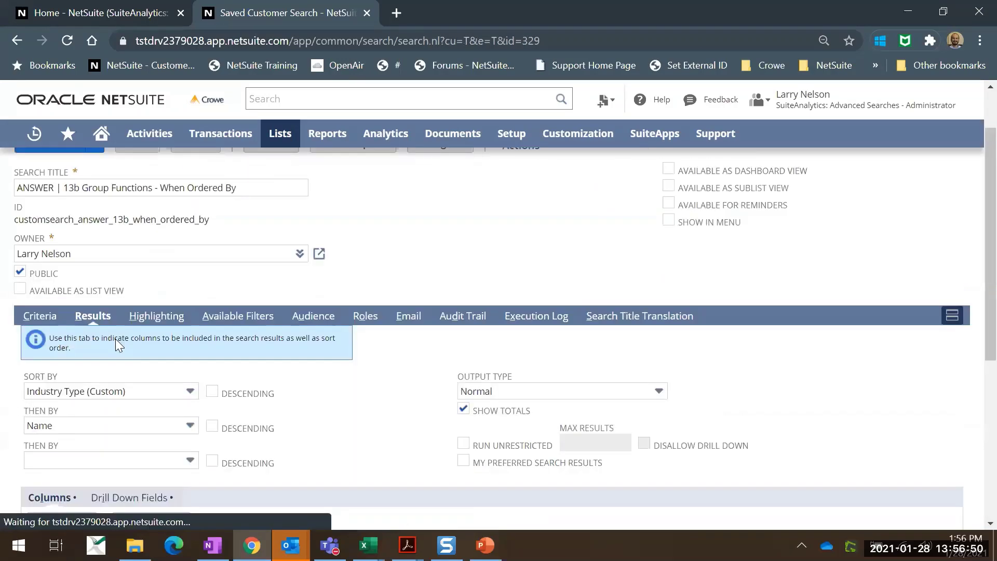
pyautogui.click(61, 223)
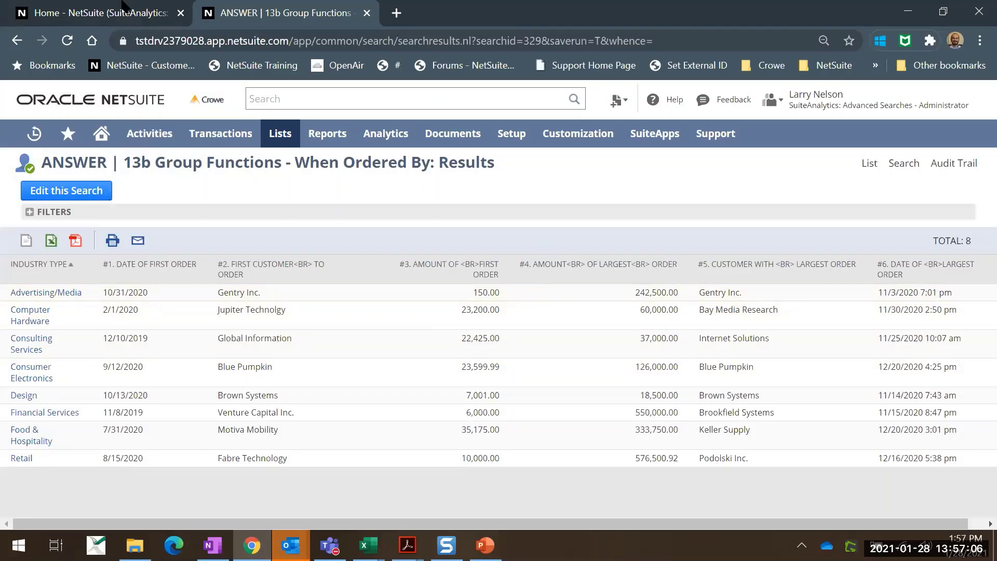
# Close the 13b search results and open ANSWER | 12 Formulas in Criteria and Highlights for editing in a separate tab.
pyautogui.click(368, 13)
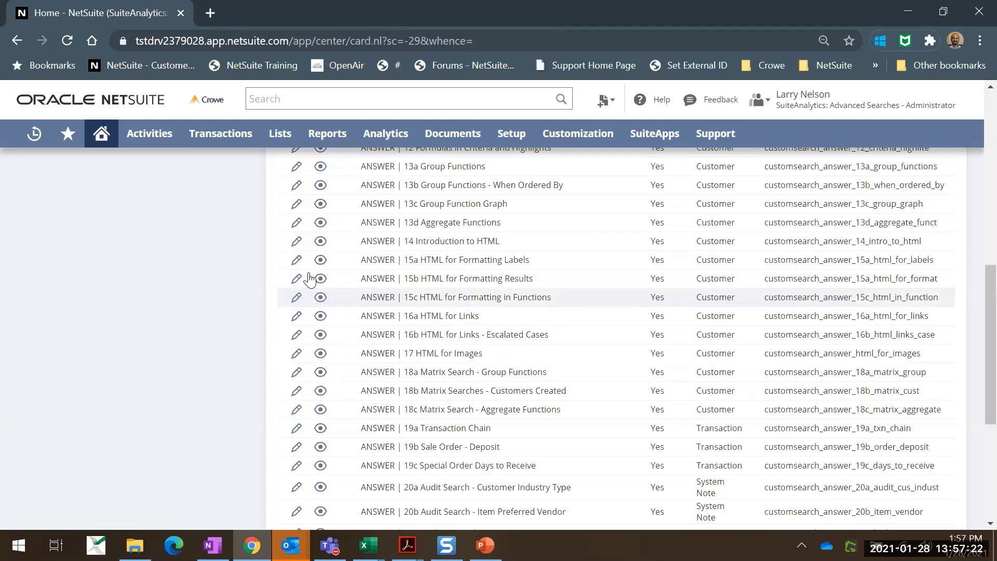
pyautogui.scroll(1, 298, 207)
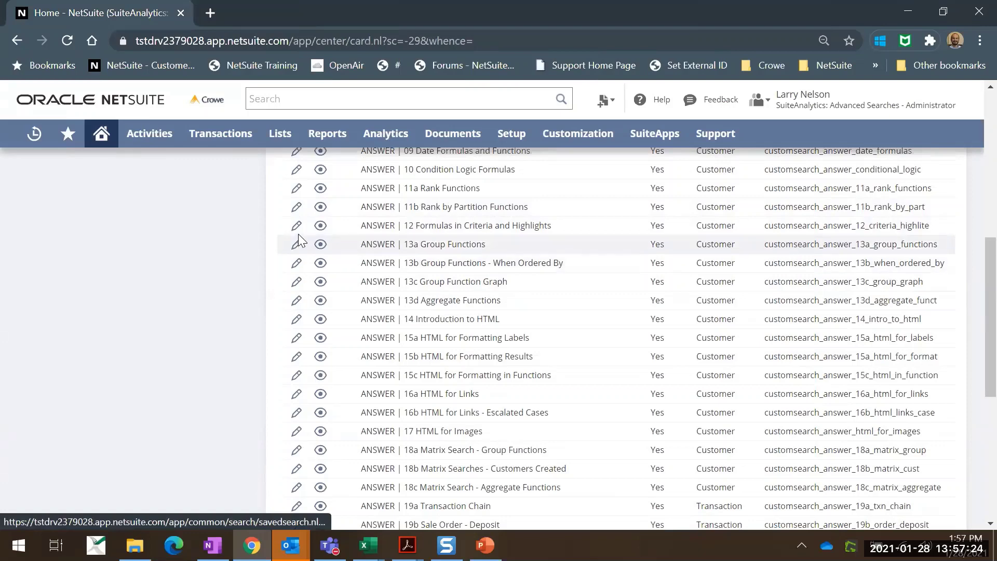
pyautogui.rightClick(296, 228)
pyautogui.press('Escape')
pyautogui.middleClick(312, 231)
pyautogui.click(288, 10)
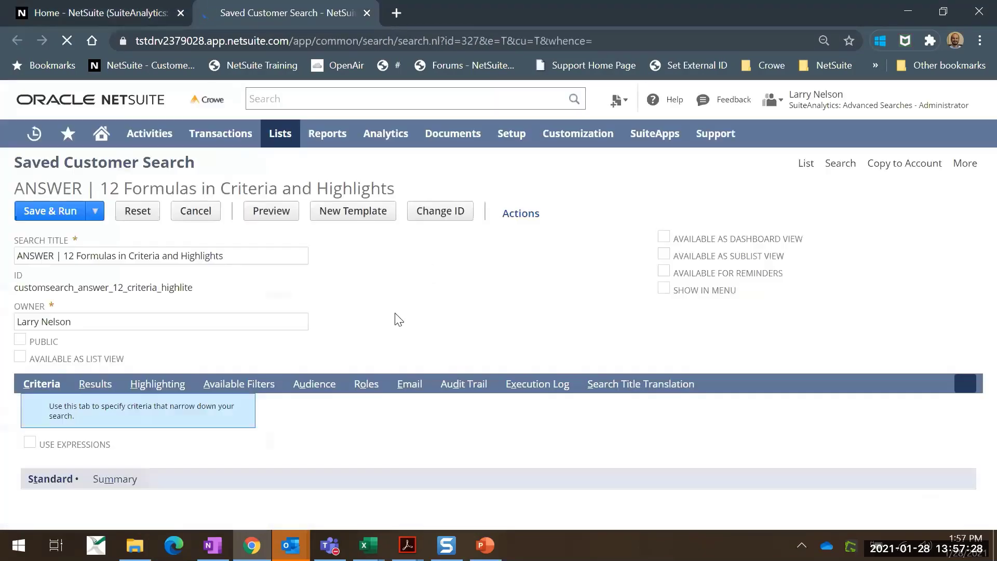
# Review the result columns and sort settings of the 12 search, and return to its standard criteria.
pyautogui.scroll(-1, 369, 426)
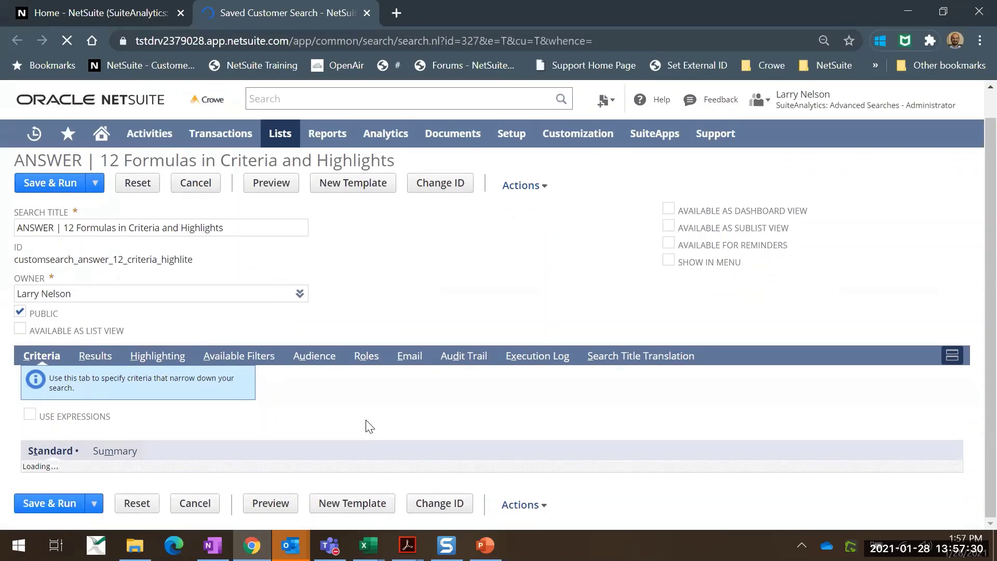
pyautogui.click(82, 362)
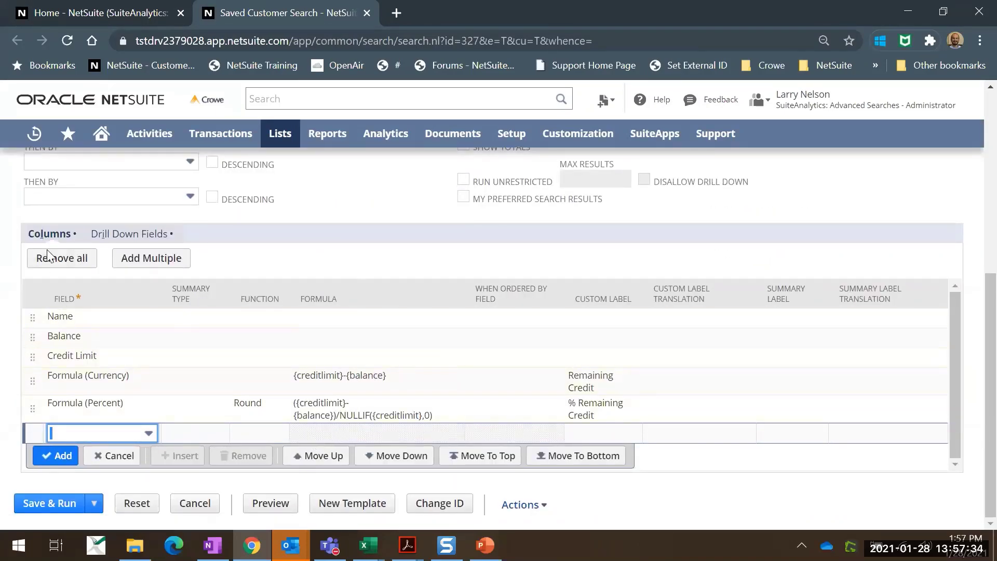
pyautogui.scroll(5, 48, 270)
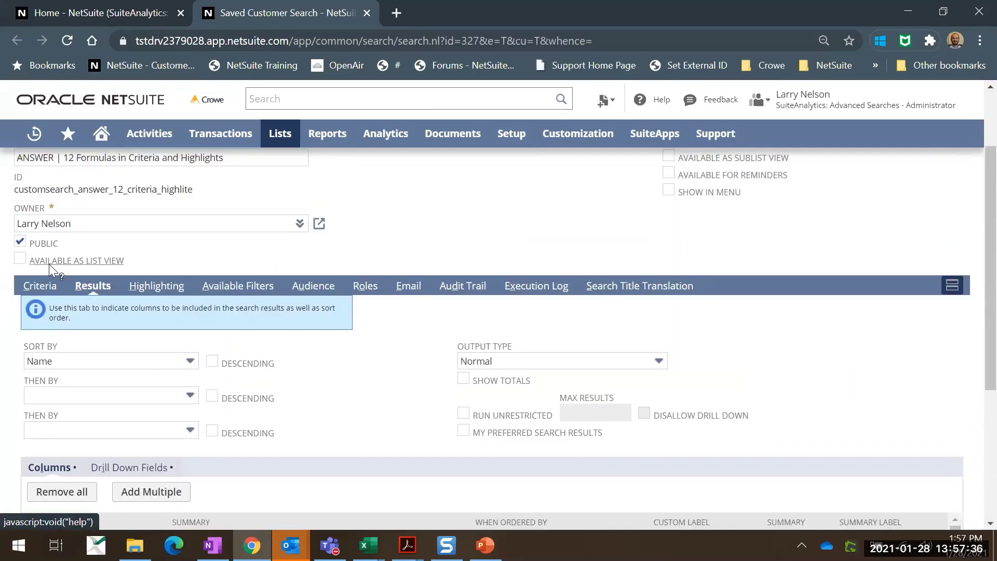
pyautogui.click(40, 286)
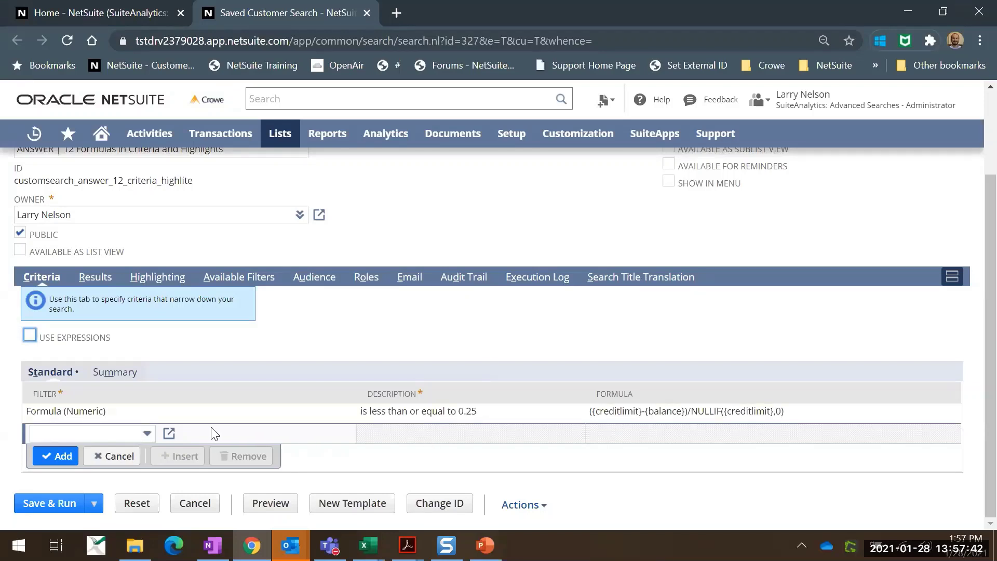
# Look through the formula types available as criteria filters in a new row, and discard the row's entry.
pyautogui.click(104, 435)
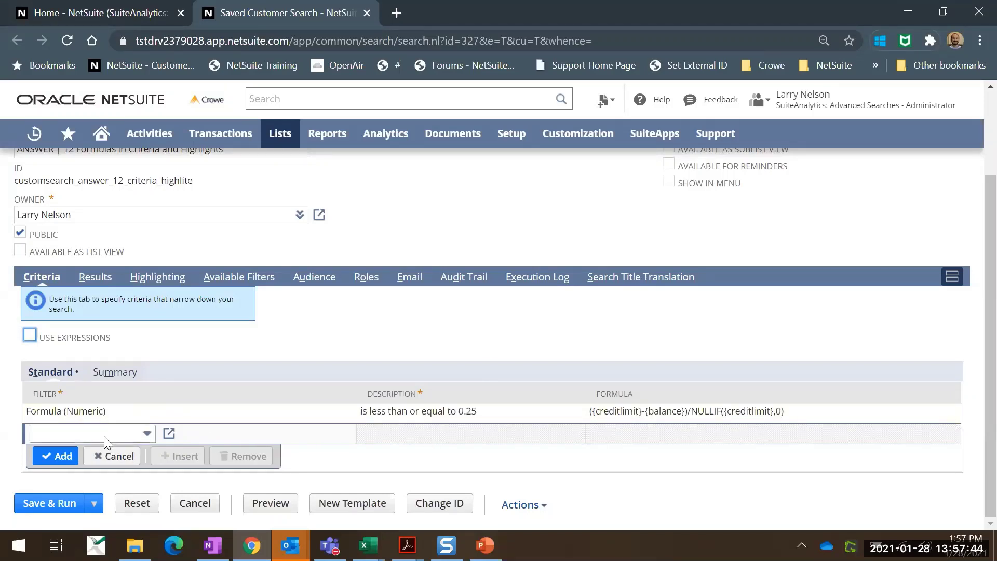
pyautogui.write('Fax')
pyautogui.press('Down')
pyautogui.press('Down')
pyautogui.press('Down')
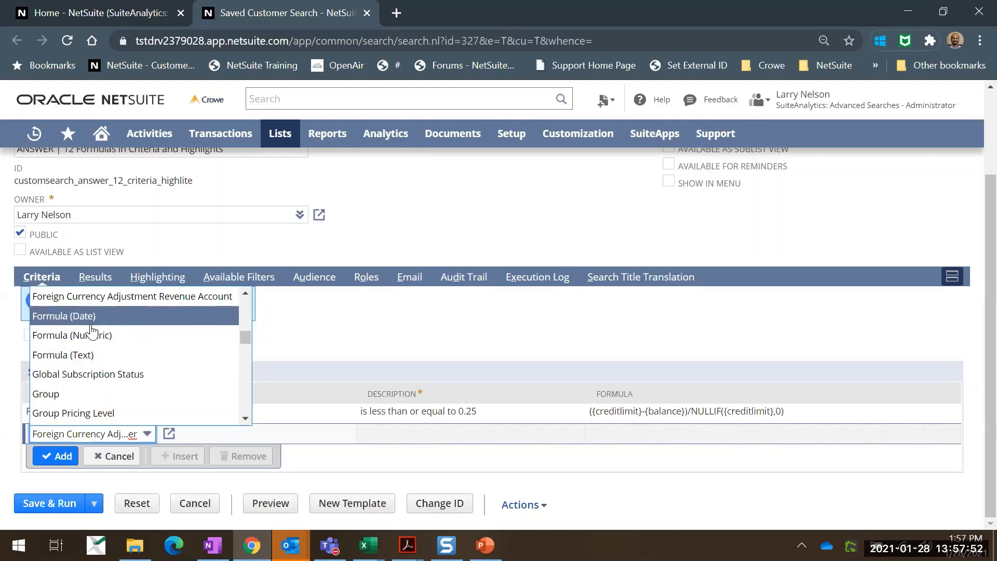
pyautogui.click(173, 239)
pyautogui.click(397, 173)
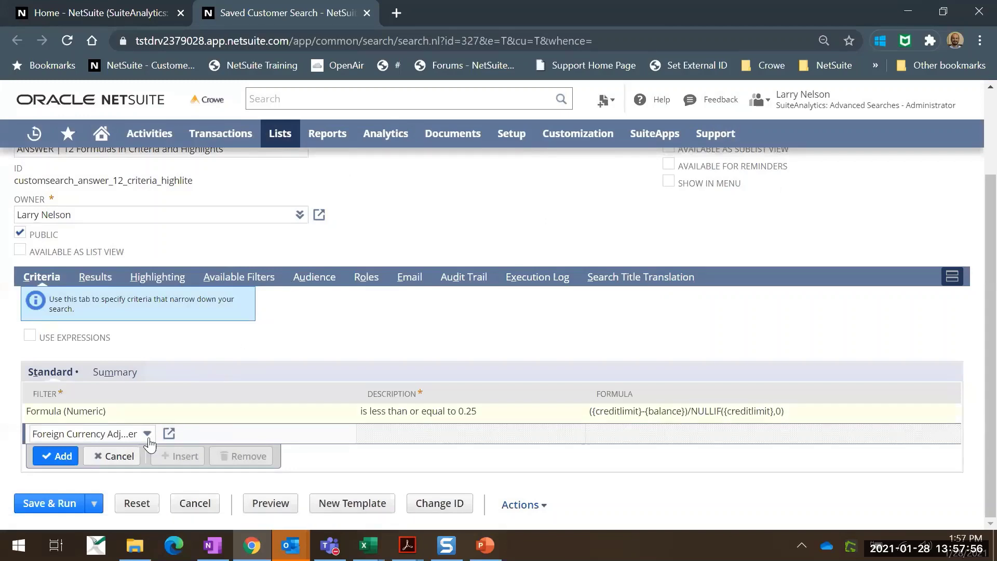
pyautogui.click(120, 457)
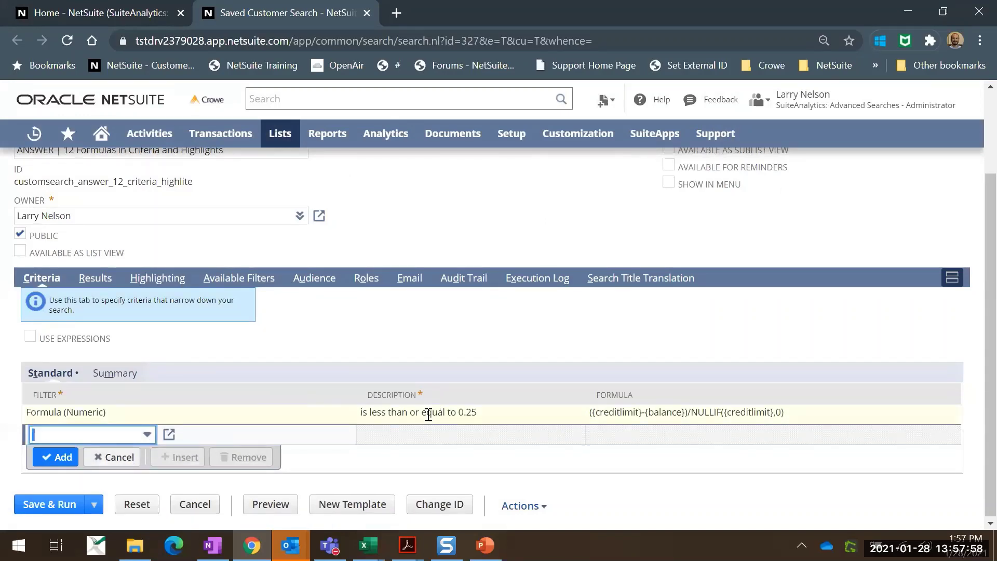
# Examine the formula, comparison and value of the existing Formula (Numeric) criterion, and close it without changes.
pyautogui.click(429, 415)
pyautogui.click(168, 415)
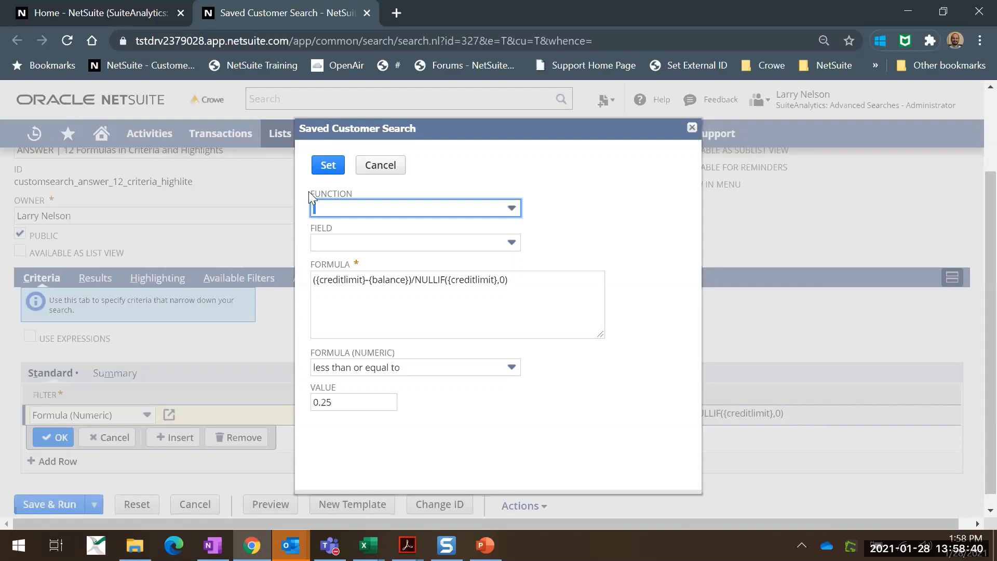
pyautogui.click(380, 165)
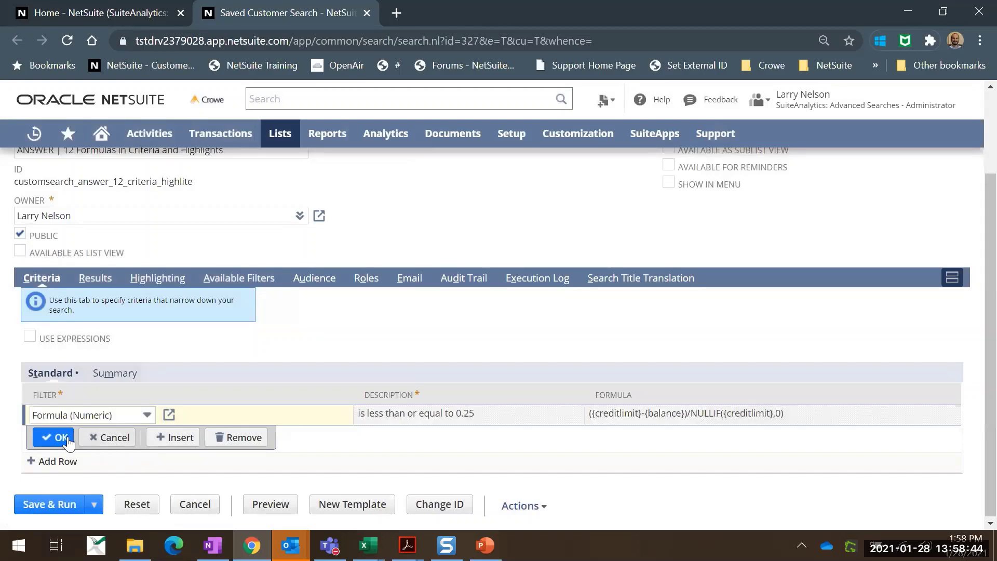
pyautogui.click(57, 437)
# Try a Formula (Text) criterion using the Name field with starts with B, view the other comparison options, and discard it.
pyautogui.click(107, 434)
pyautogui.write('form')
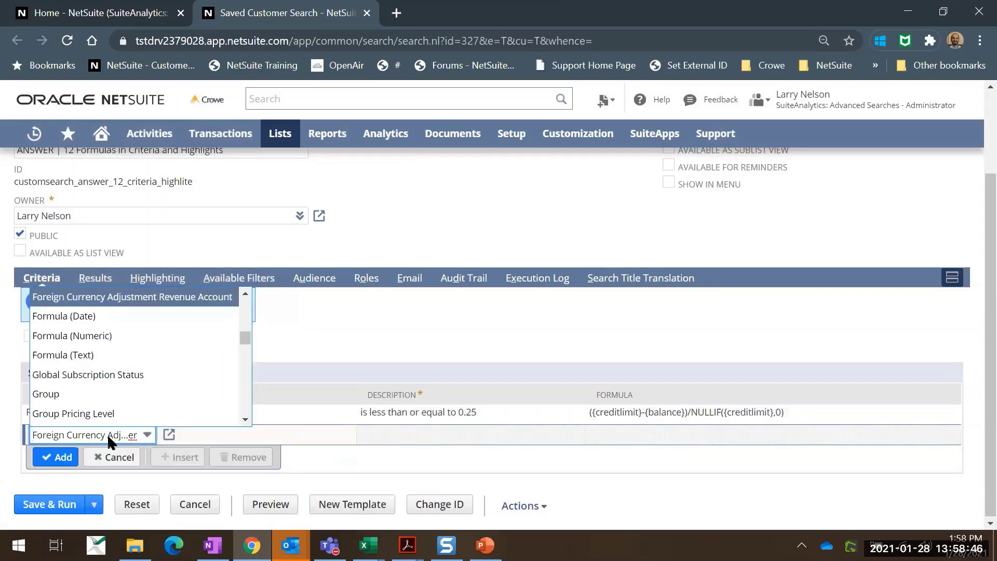
pyautogui.click(126, 338)
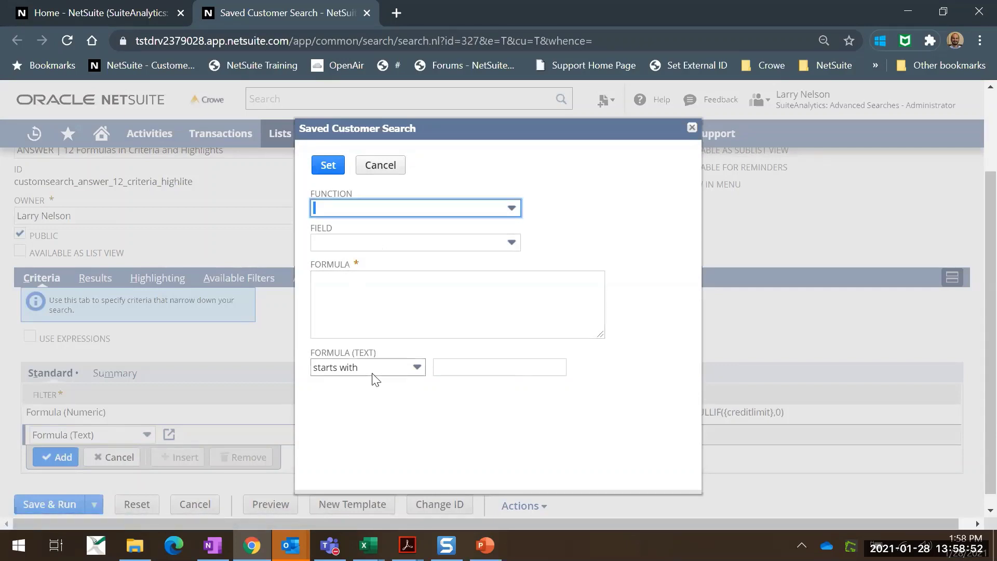
pyautogui.click(406, 247)
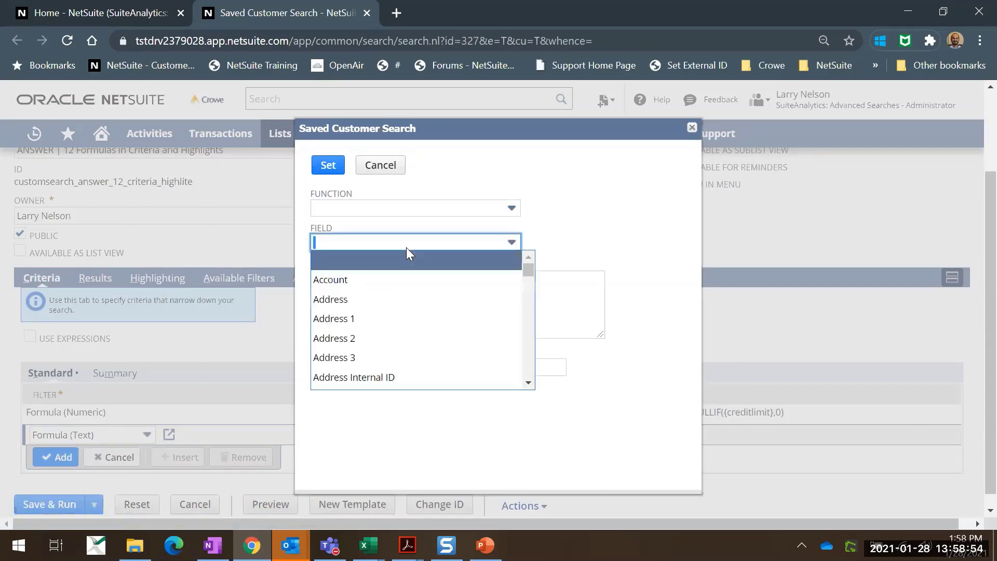
pyautogui.write('Name')
pyautogui.press('Return')
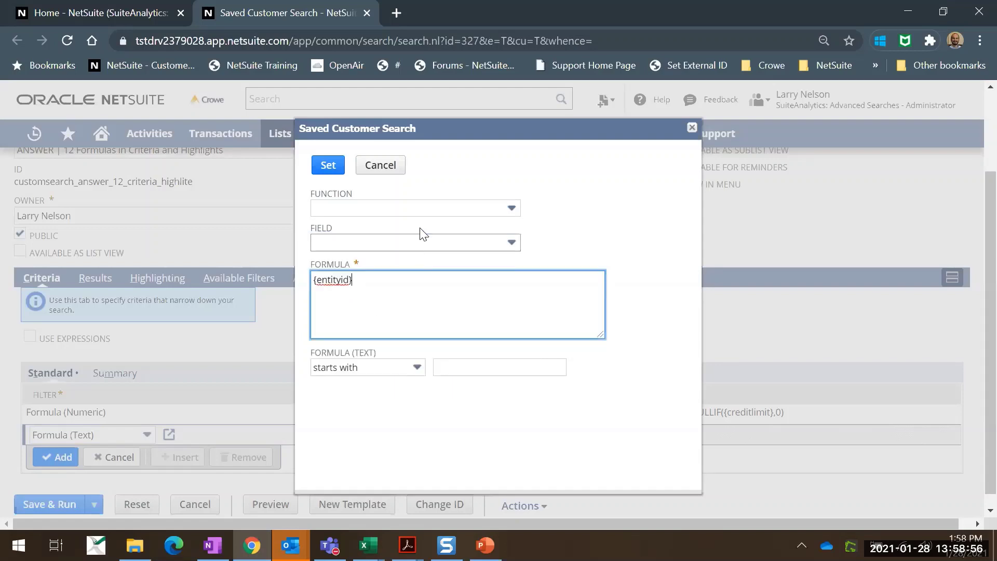
pyautogui.click(470, 360)
pyautogui.write('B')
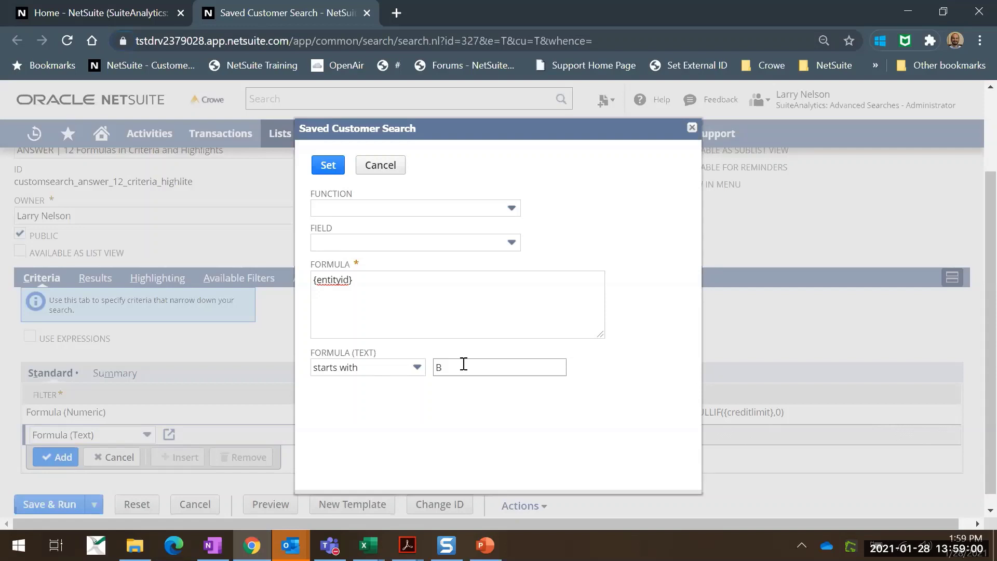
pyautogui.click(417, 367)
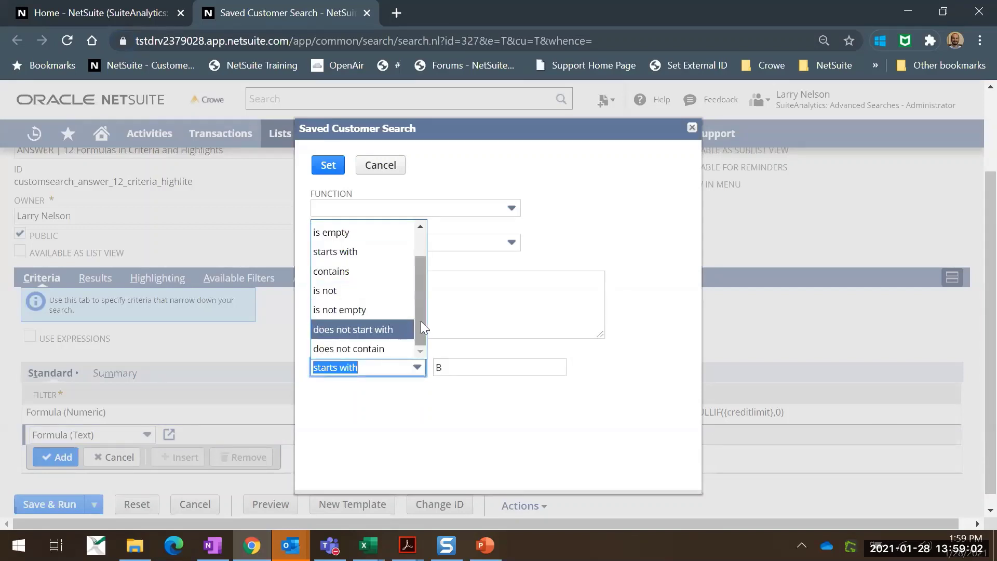
pyautogui.click(392, 165)
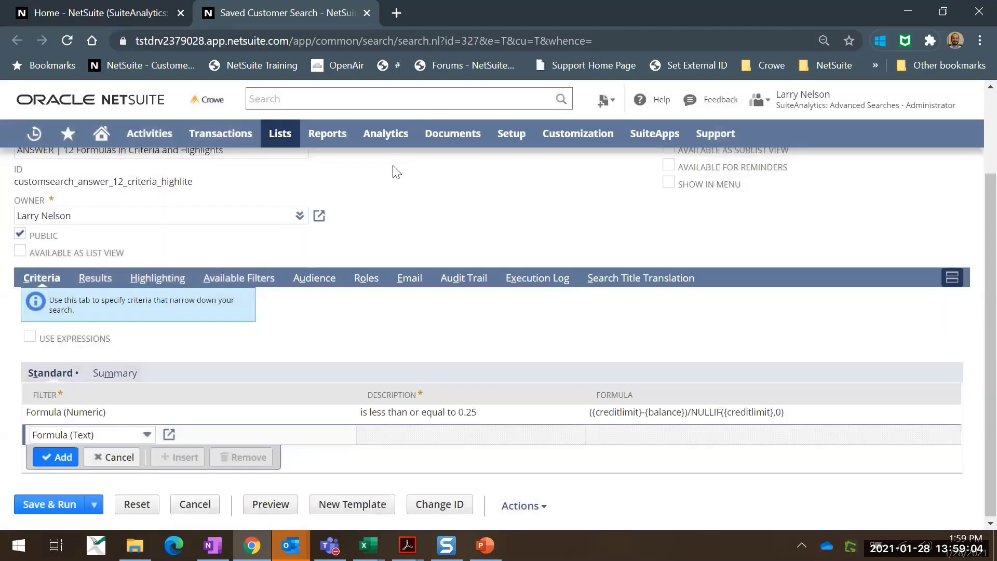
pyautogui.click(114, 457)
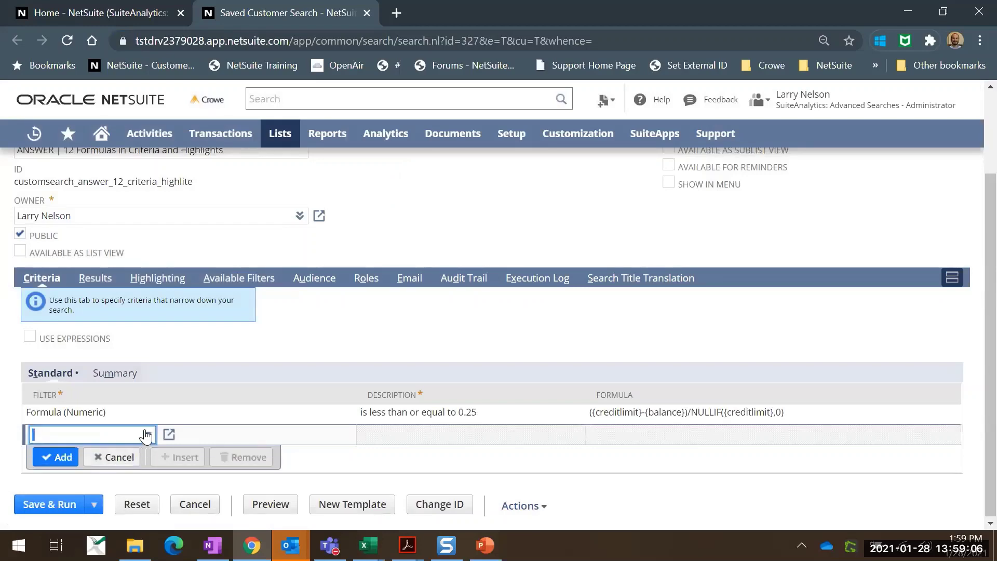
# Check the remaining credit formula columns in the search results setup, and return to the criteria.
pyautogui.click(103, 286)
pyautogui.scroll(-4, 246, 345)
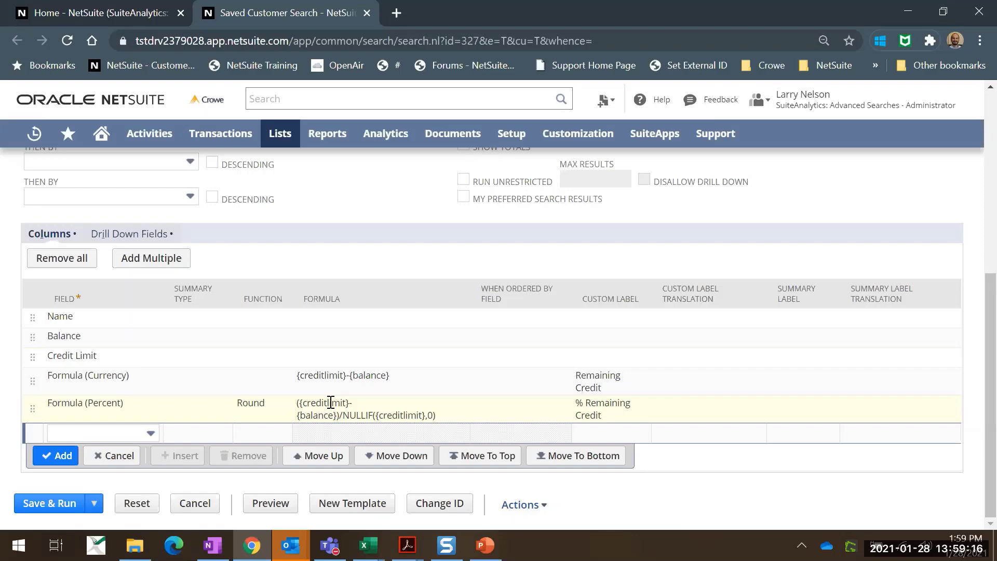
pyautogui.scroll(6, 331, 403)
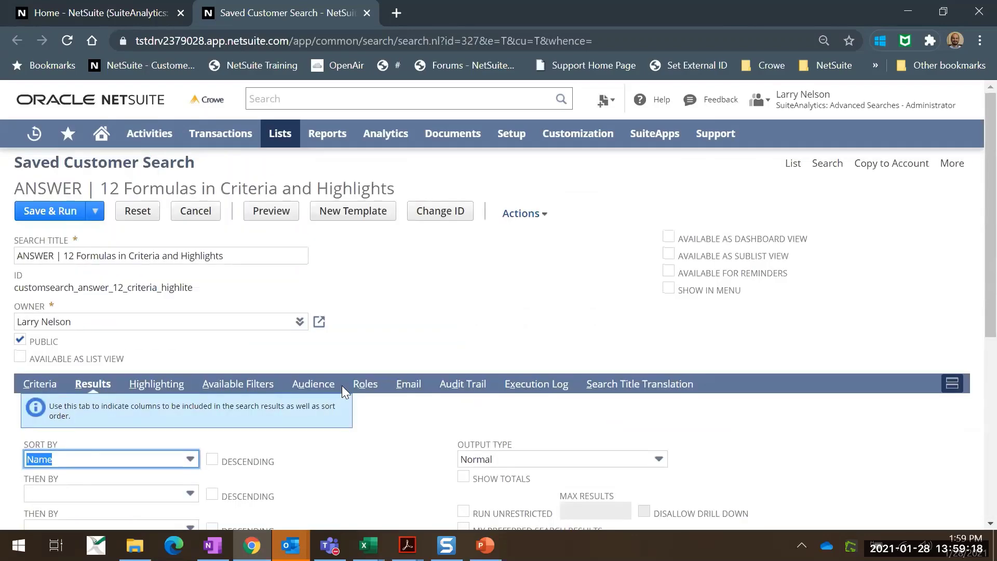
pyautogui.click(52, 386)
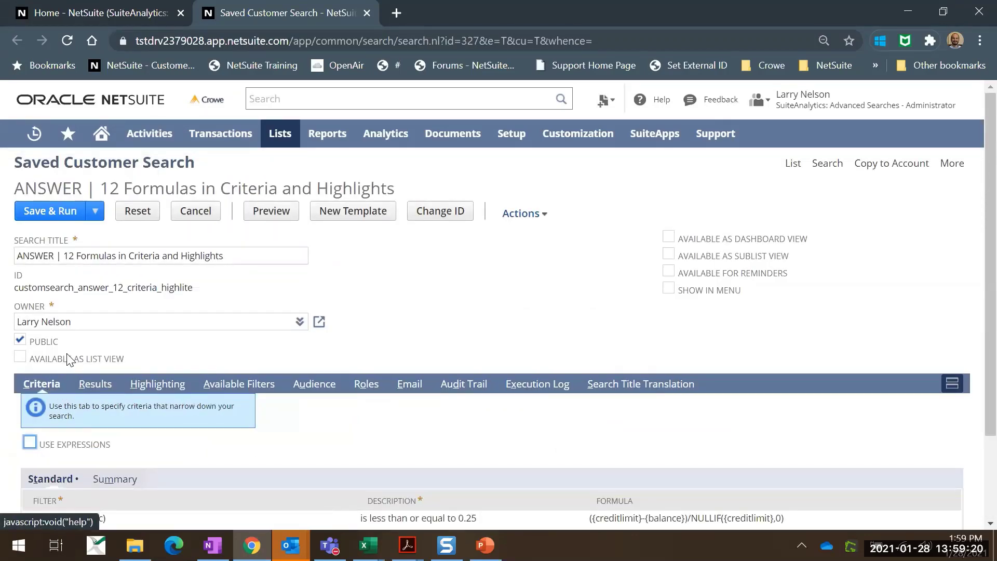
# Examine the formula behind the Formula (Numeric) highlighting condition, and close it without changes.
pyautogui.scroll(-2, 157, 284)
pyautogui.click(164, 279)
pyautogui.click(226, 437)
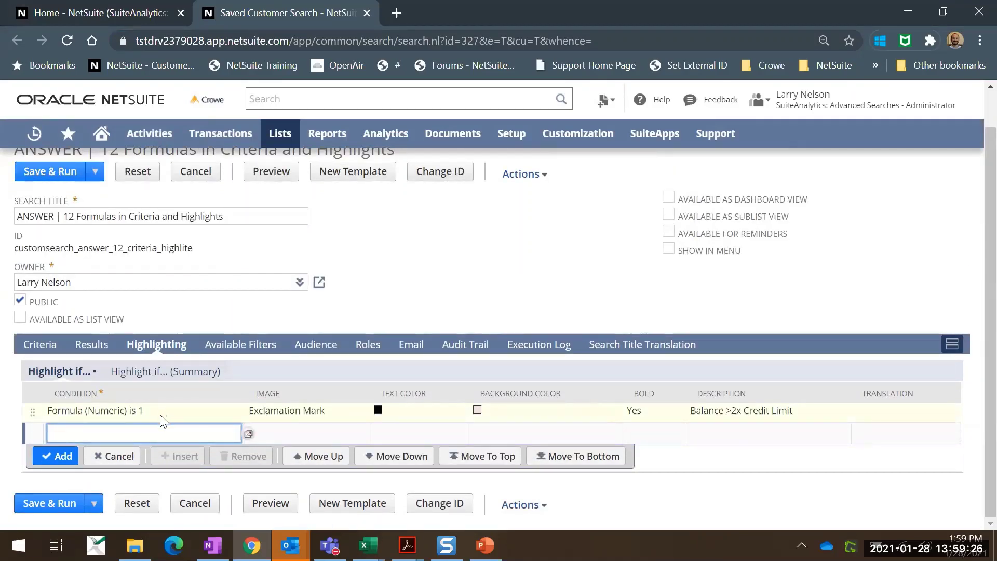
pyautogui.click(242, 413)
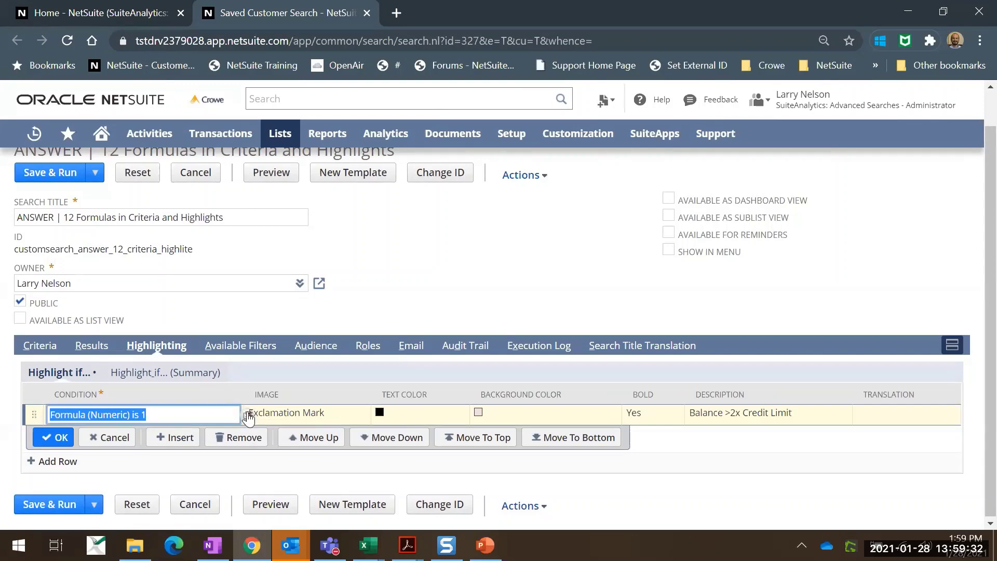
pyautogui.click(246, 415)
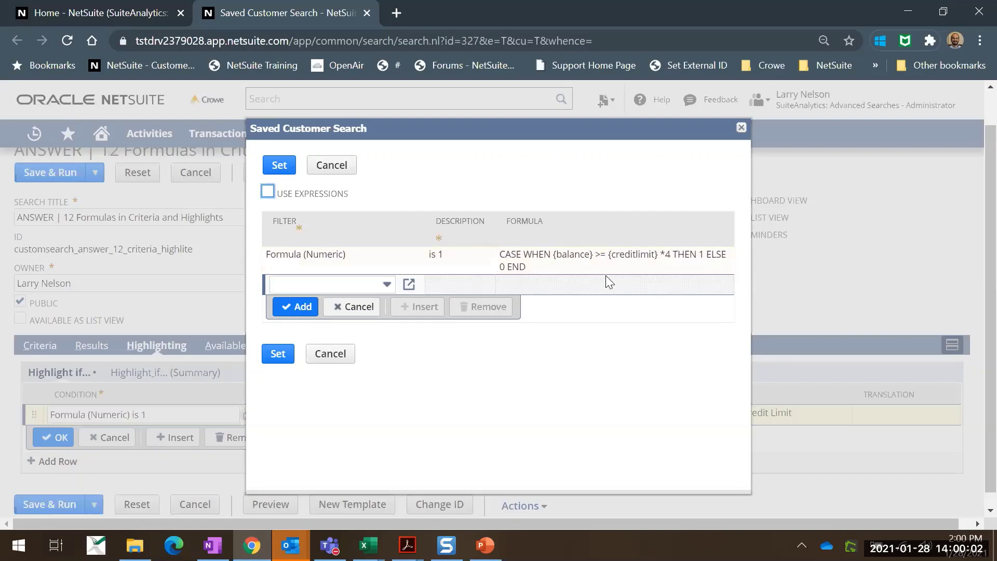
pyautogui.click(336, 165)
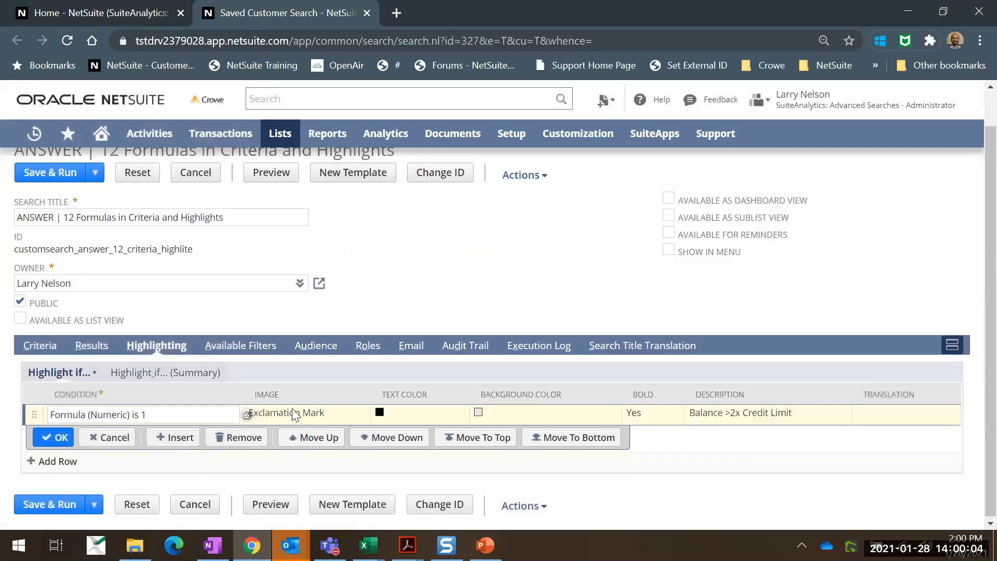
# View the image choices for the highlighting rule, leaving Exclamation Mark selected.
pyautogui.click(339, 417)
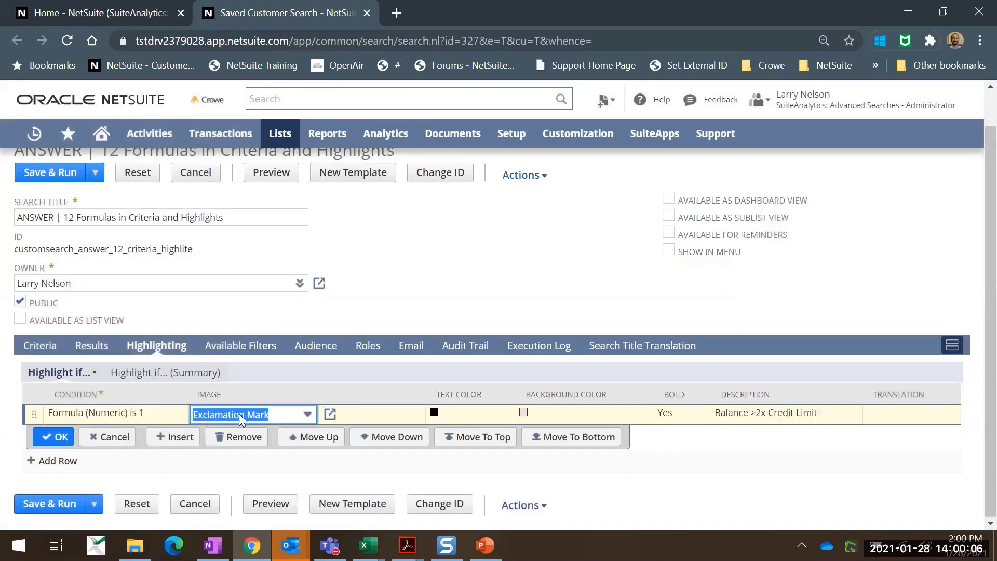
pyautogui.click(300, 414)
pyautogui.click(401, 273)
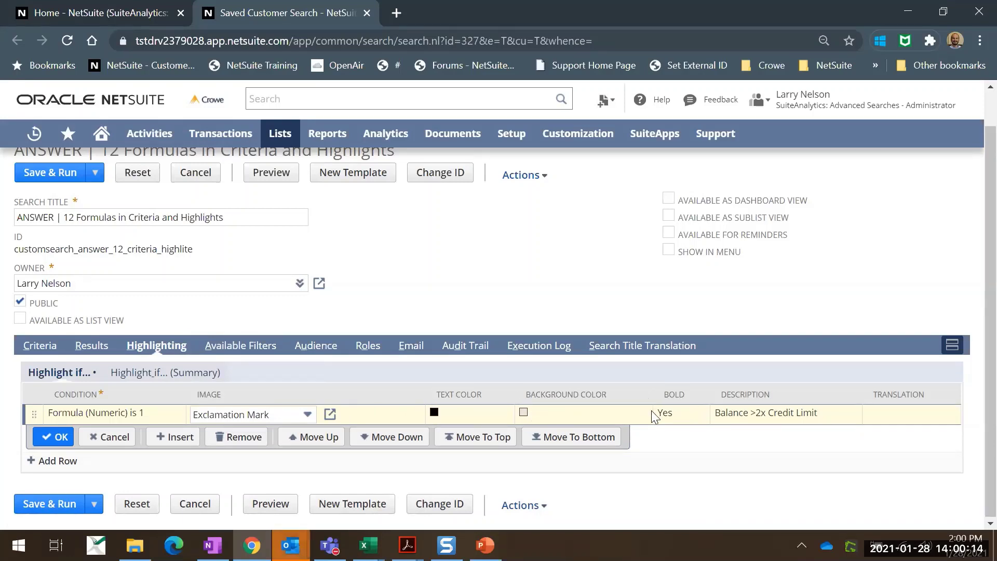
# Try a German translation of dsfsadfdsf for the highlighting description, clear the text, and close the row.
pyautogui.click(888, 424)
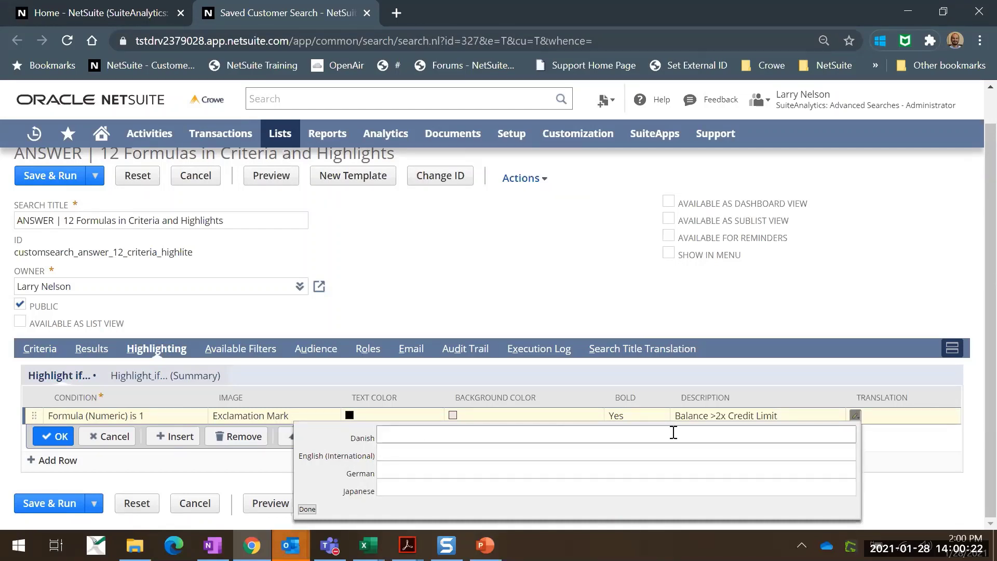
pyautogui.click(404, 473)
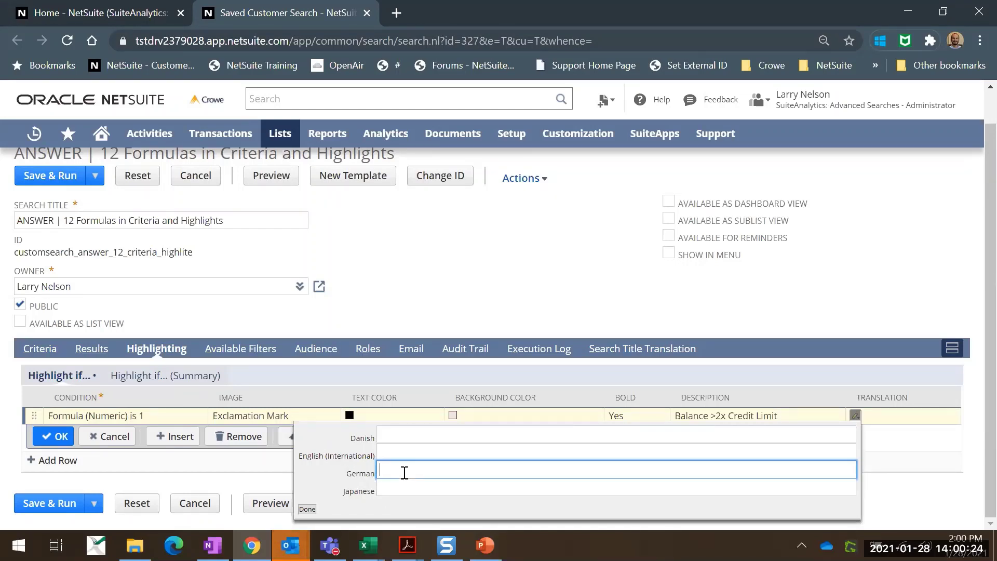
pyautogui.write('dsfsadfdsf')
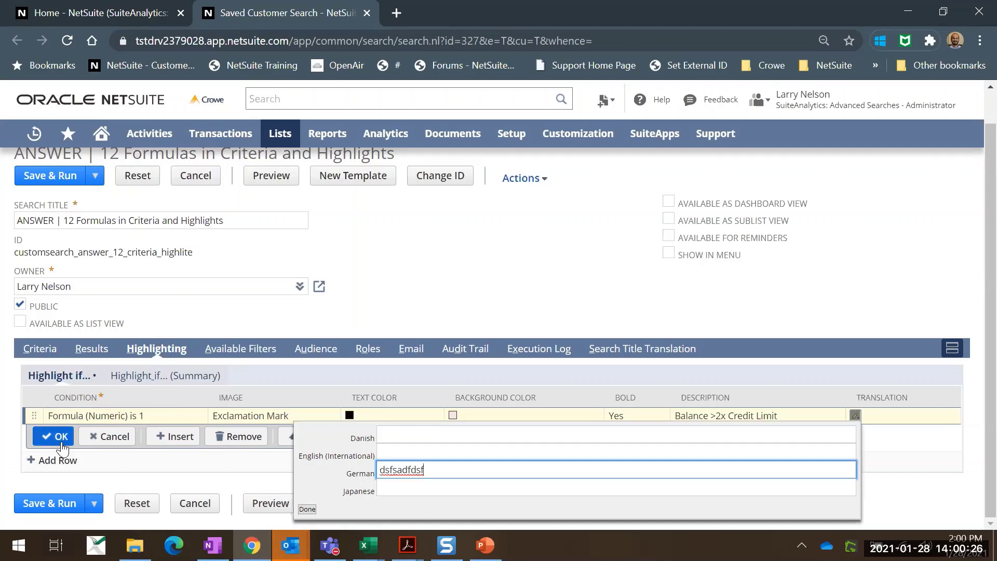
pyautogui.hotkey('ctrl', 'a')
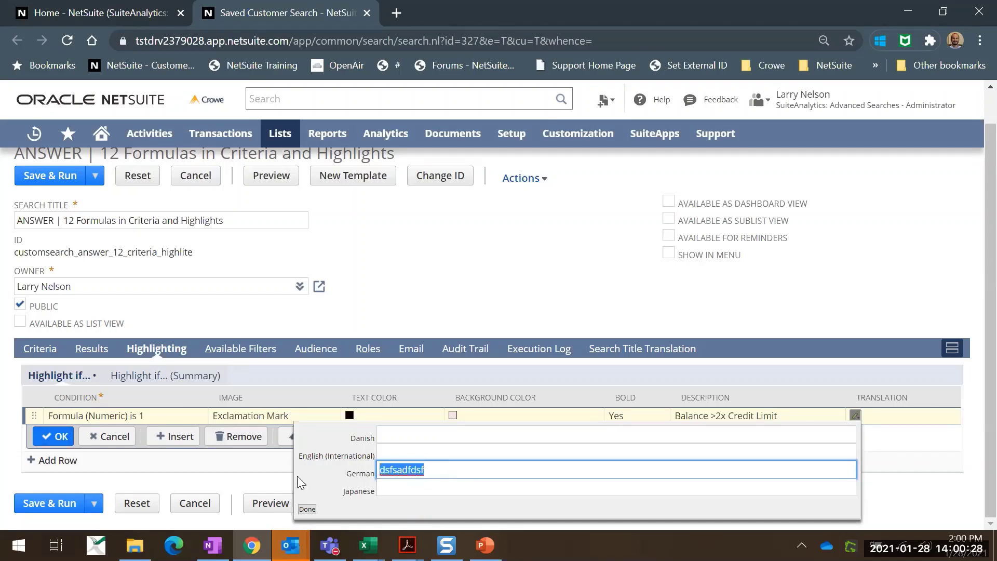
pyautogui.press('BackSpace')
pyautogui.click(45, 434)
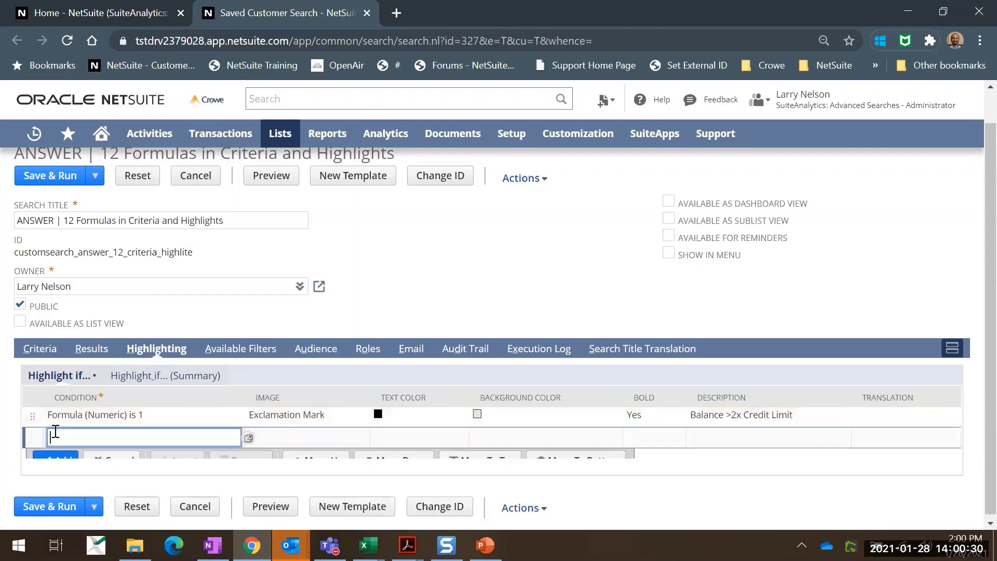
# Save and run the Formulas in Criteria and Highlights search, and look through the highlighted rows and their legend.
pyautogui.click(49, 177)
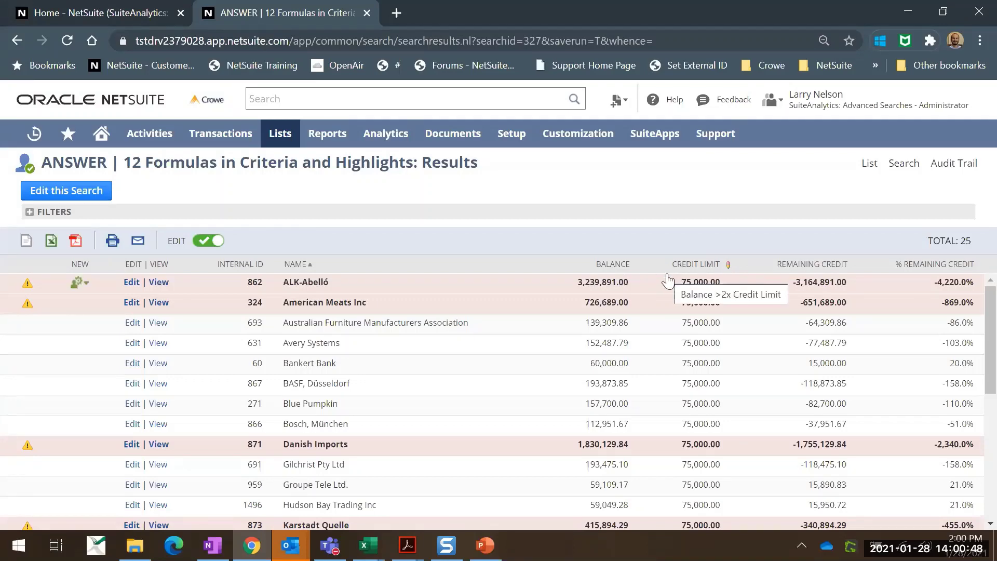
pyautogui.scroll(-5, 400, 350)
pyautogui.scroll(6, 400, 352)
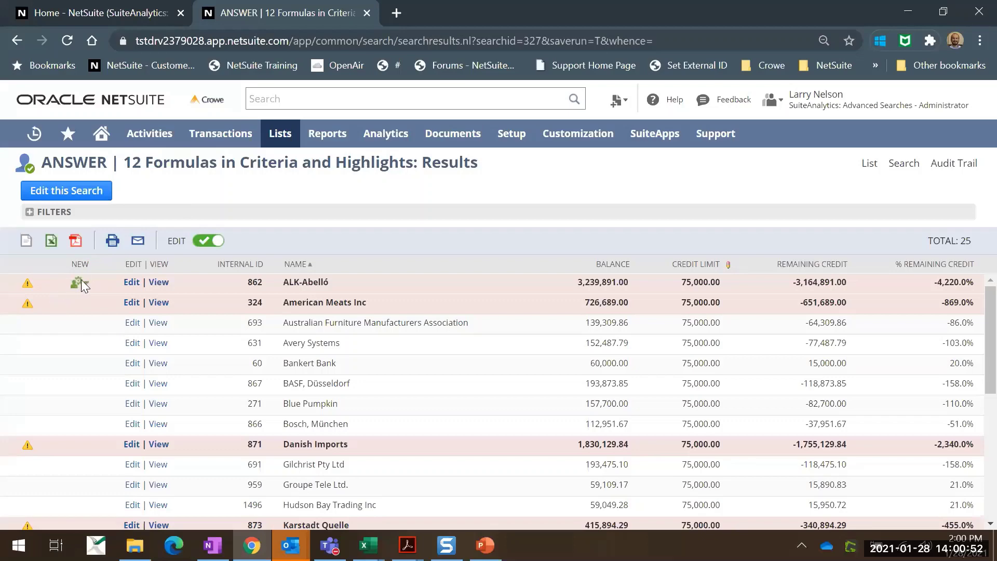
pyautogui.moveTo(77, 283)
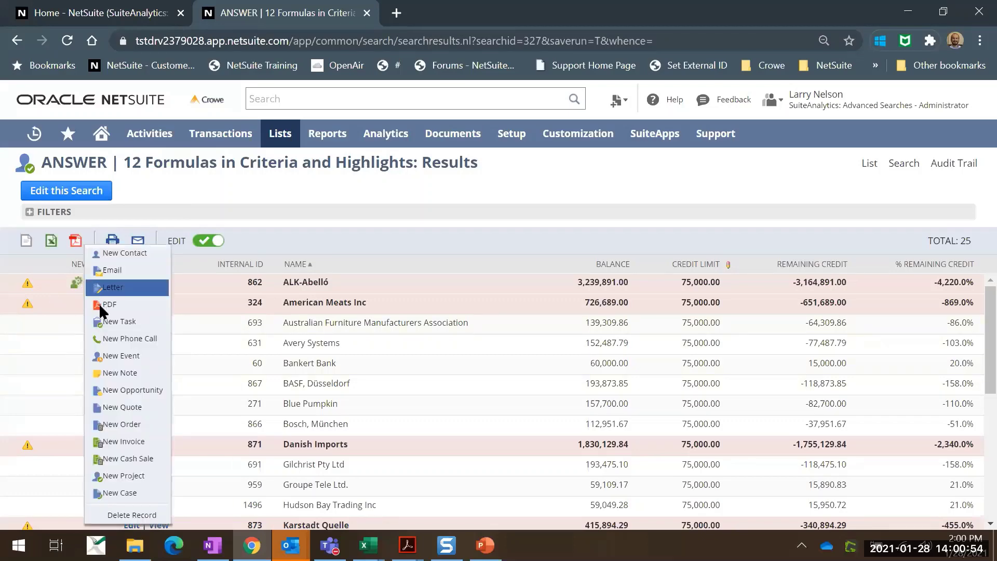
pyautogui.scroll(-5, 551, 343)
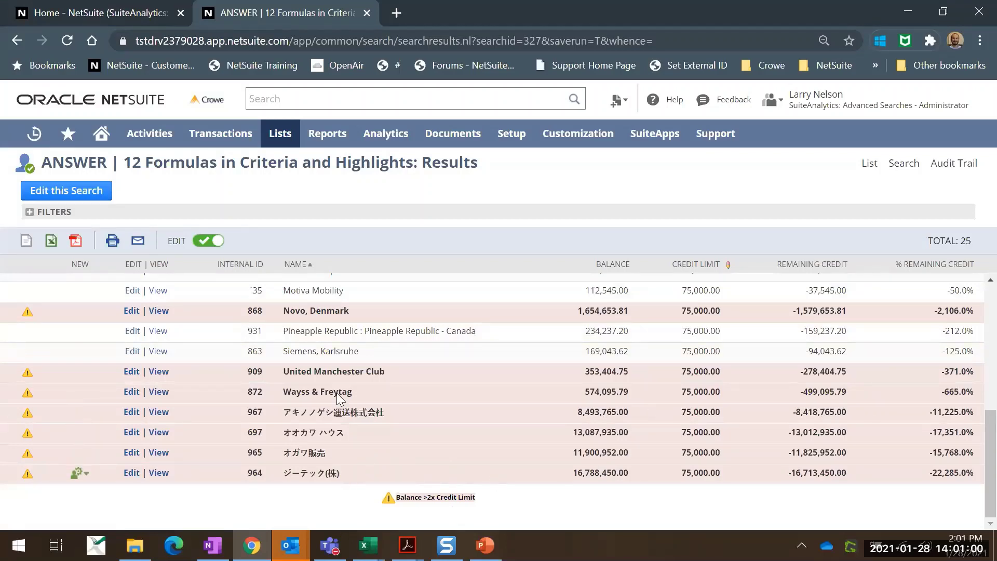
# Close the search results and open ANSWER | 24b Custom KPI - Customer in Distribution/Wholesale for editing in a new tab.
pyautogui.click(367, 13)
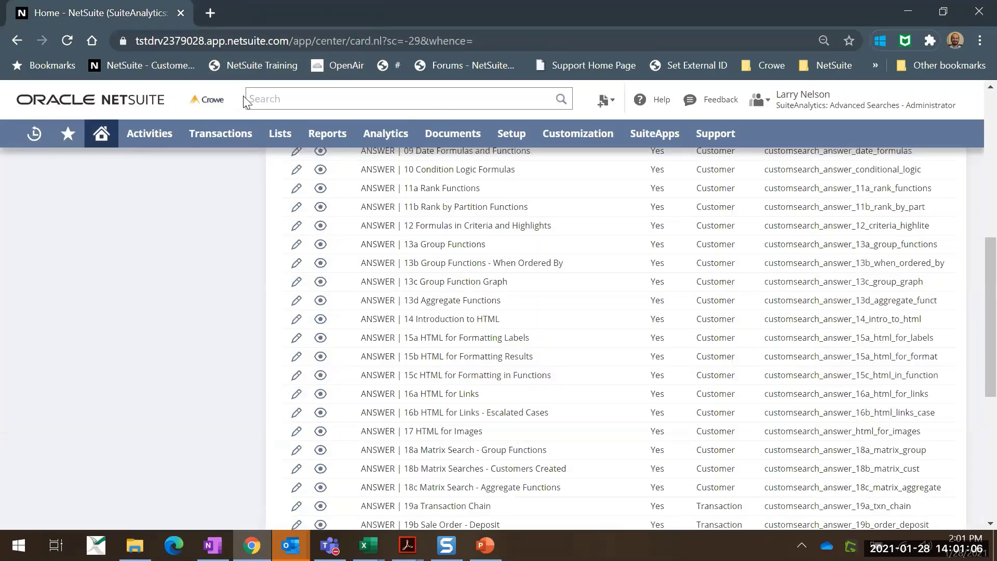
pyautogui.scroll(-3, 514, 352)
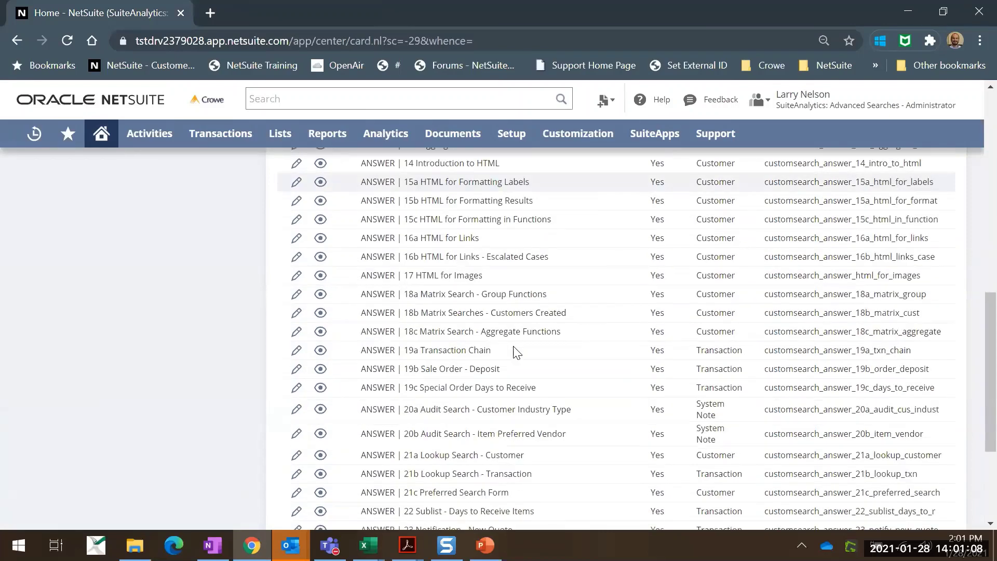
pyautogui.scroll(-3, 514, 351)
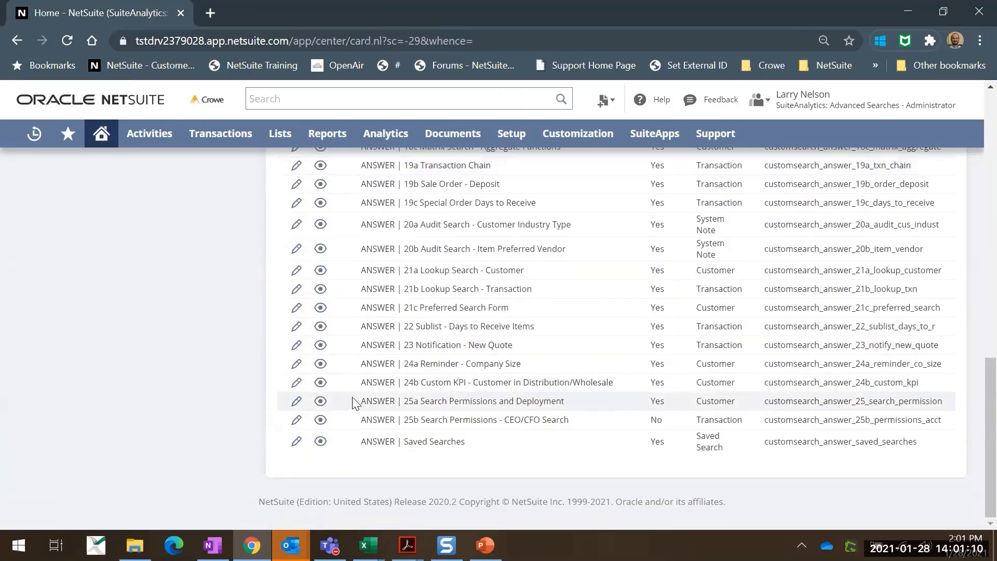
pyautogui.rightClick(295, 383)
pyautogui.click(336, 239)
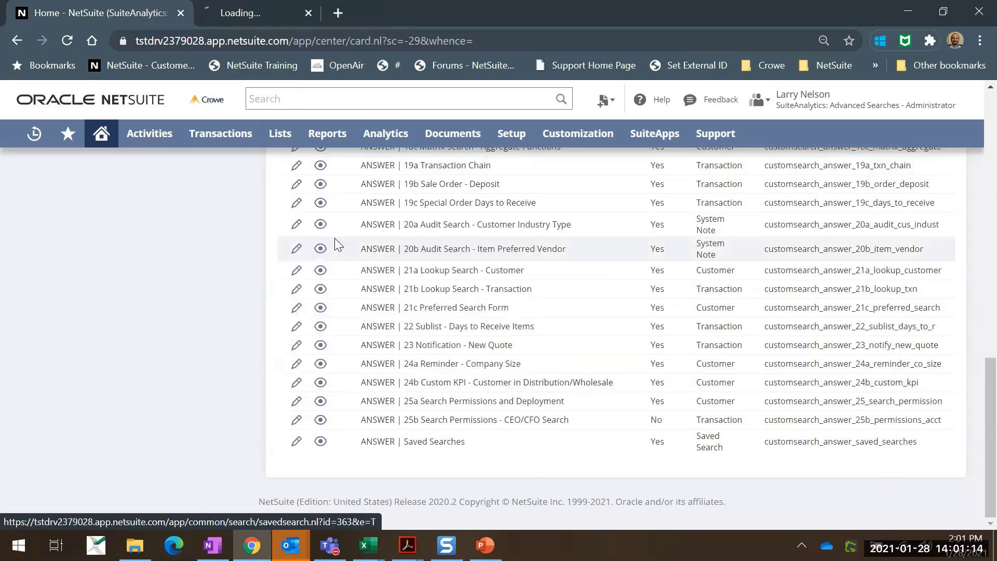
pyautogui.click(258, 9)
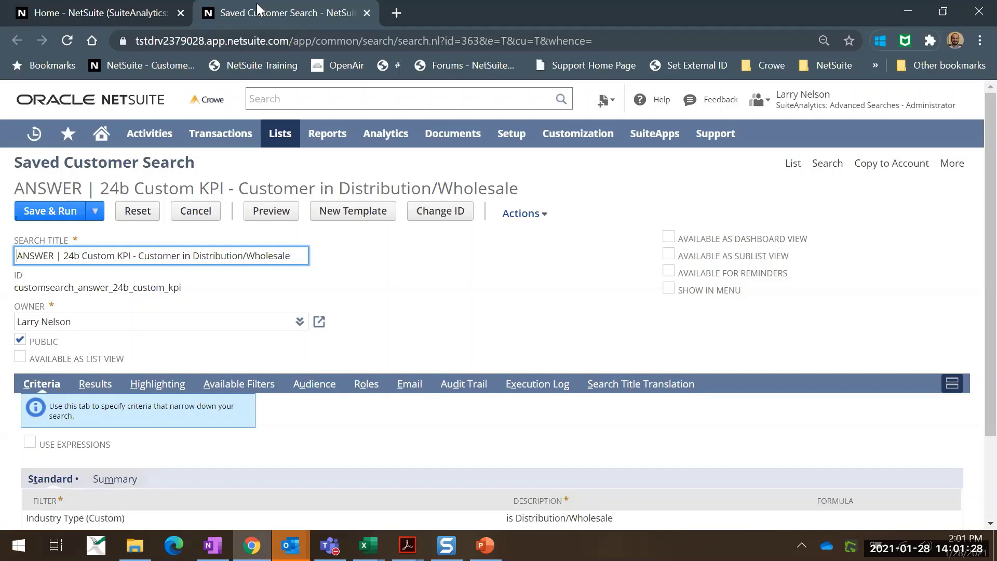
# Review the header settings and the standard criteria of the 24b Custom KPI search.
pyautogui.scroll(-2, 30, 351)
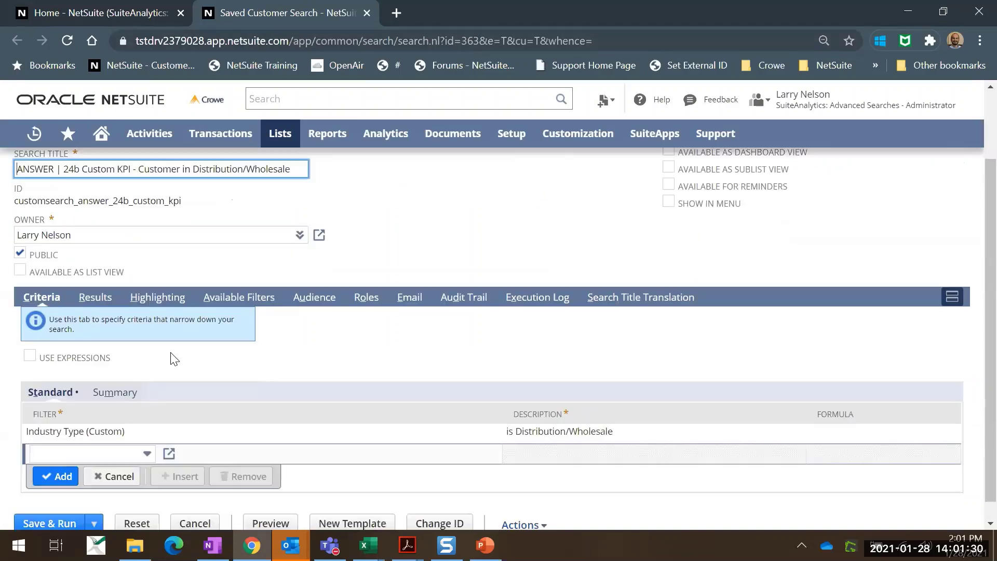
pyautogui.scroll(2, 208, 355)
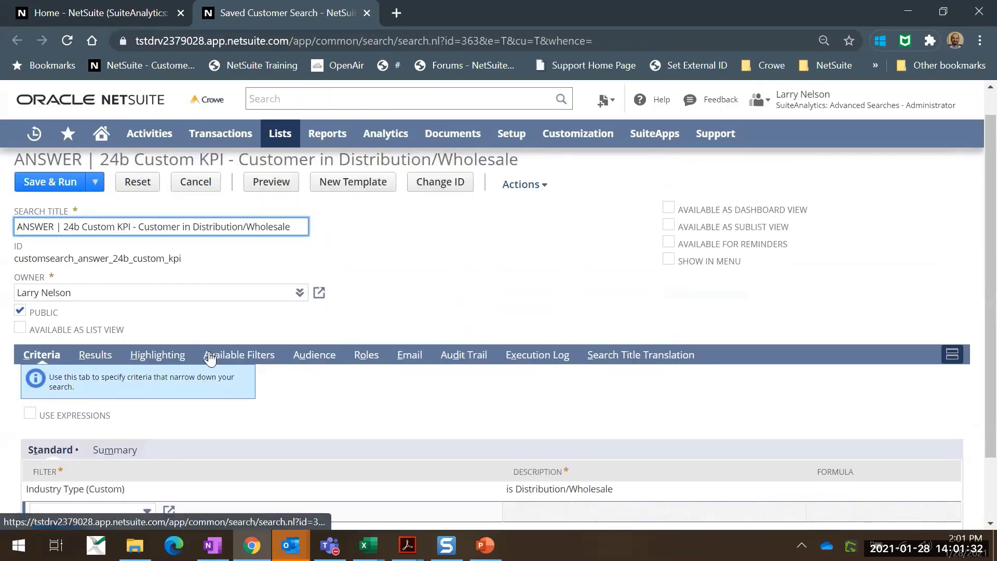
pyautogui.scroll(-2, 248, 319)
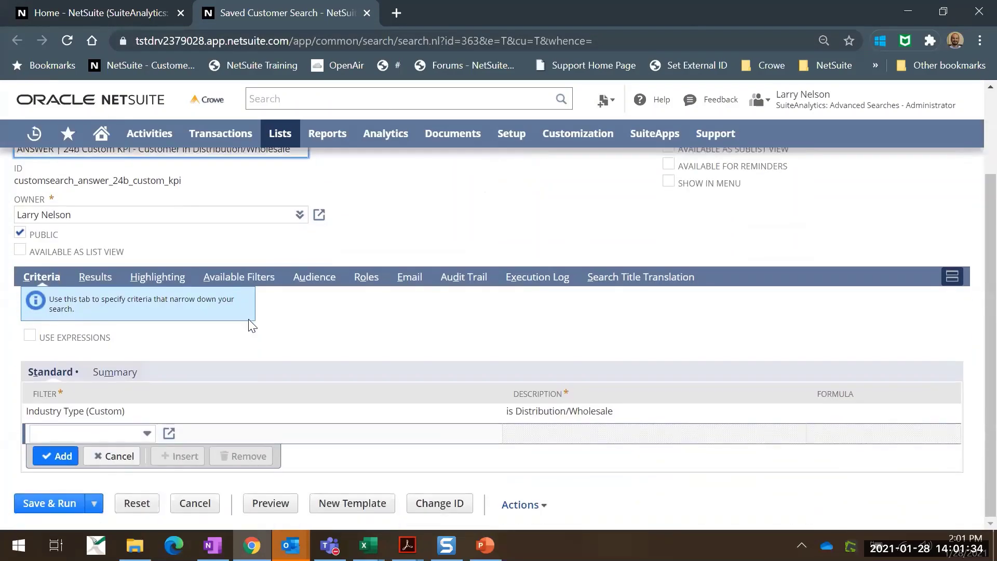
pyautogui.scroll(1, 374, 313)
pyautogui.scroll(-2, 374, 312)
pyautogui.scroll(3, 125, 405)
pyautogui.moveTo(91, 211)
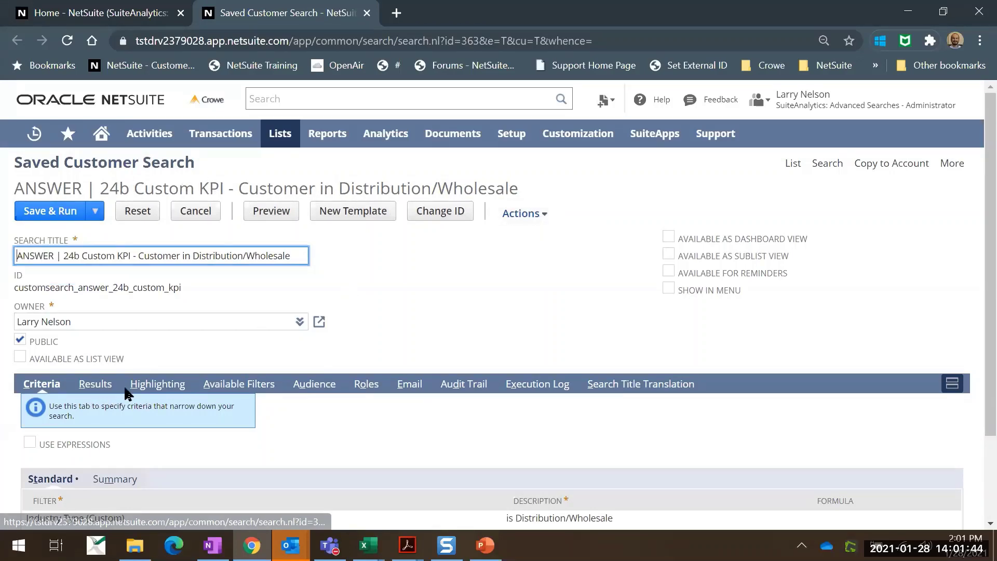
# Examine the result columns of the custom KPI search, including summary types and the email formula, plus its sort settings.
pyautogui.scroll(-2, 106, 324)
pyautogui.click(95, 306)
pyautogui.scroll(-3, 263, 357)
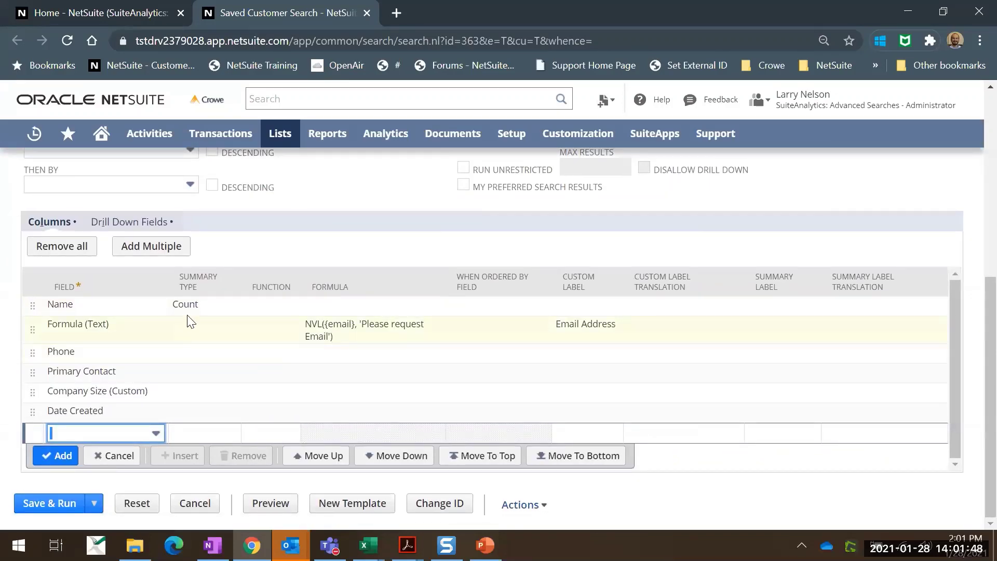
pyautogui.scroll(6, 177, 312)
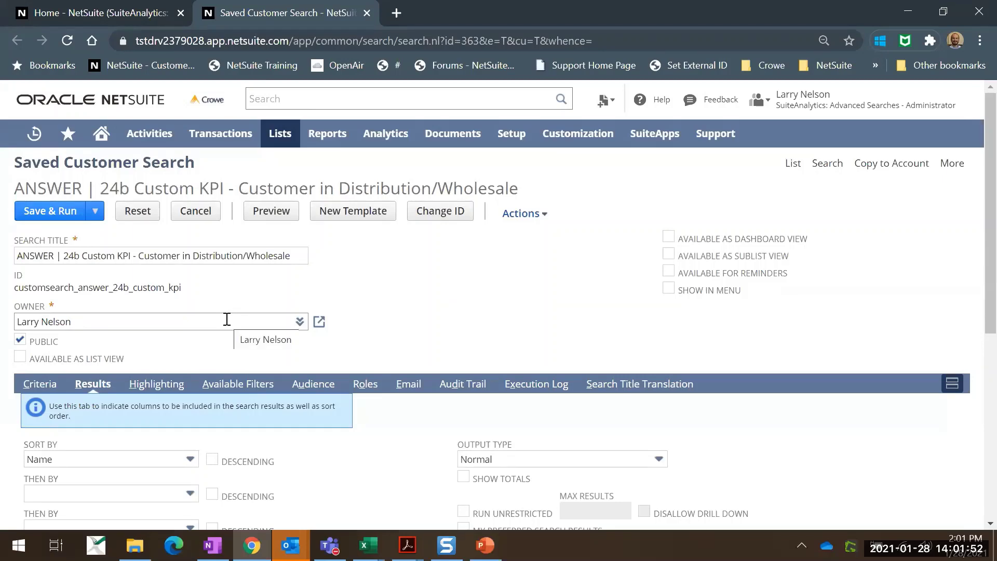
pyautogui.scroll(-3, 227, 319)
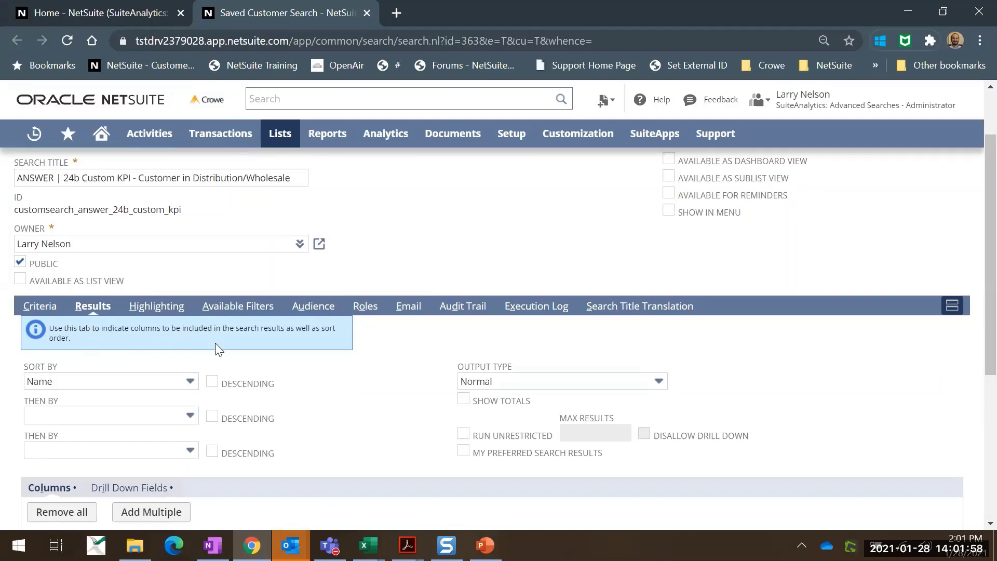
pyautogui.scroll(-4, 216, 346)
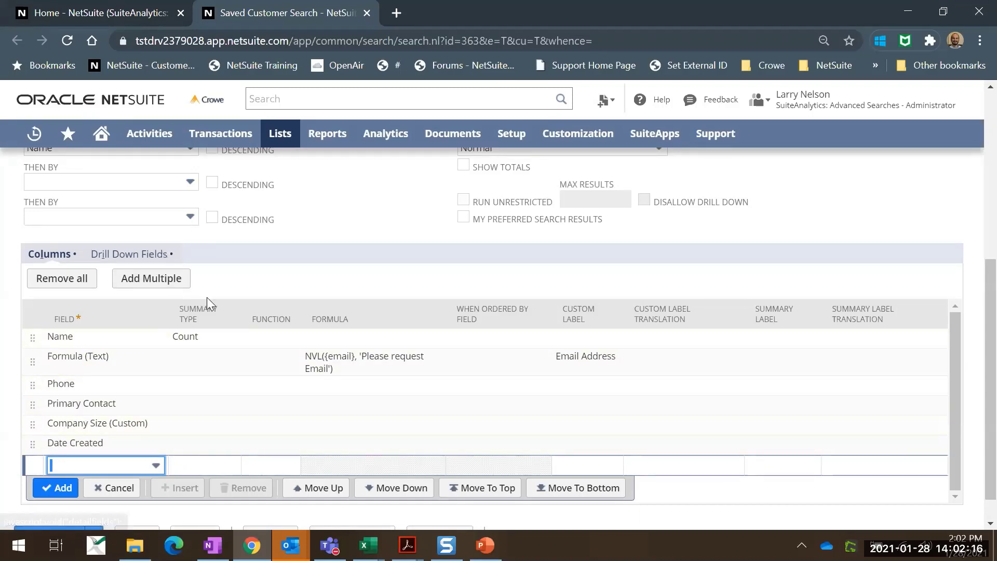
pyautogui.scroll(2, 206, 297)
pyautogui.scroll(-1, 208, 305)
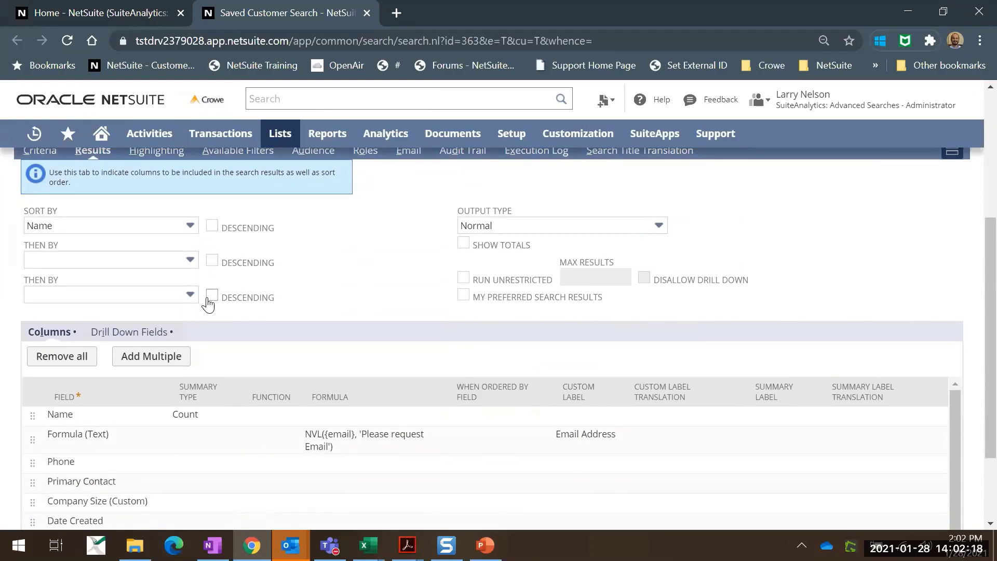
pyautogui.scroll(2, 208, 305)
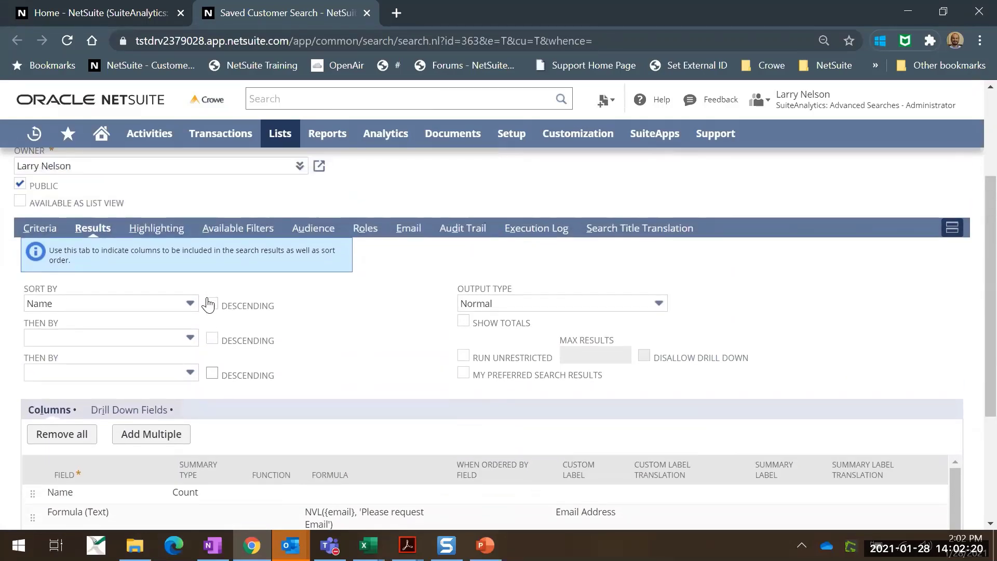
# Check which available filters are set up for the custom KPI search.
pyautogui.click(239, 225)
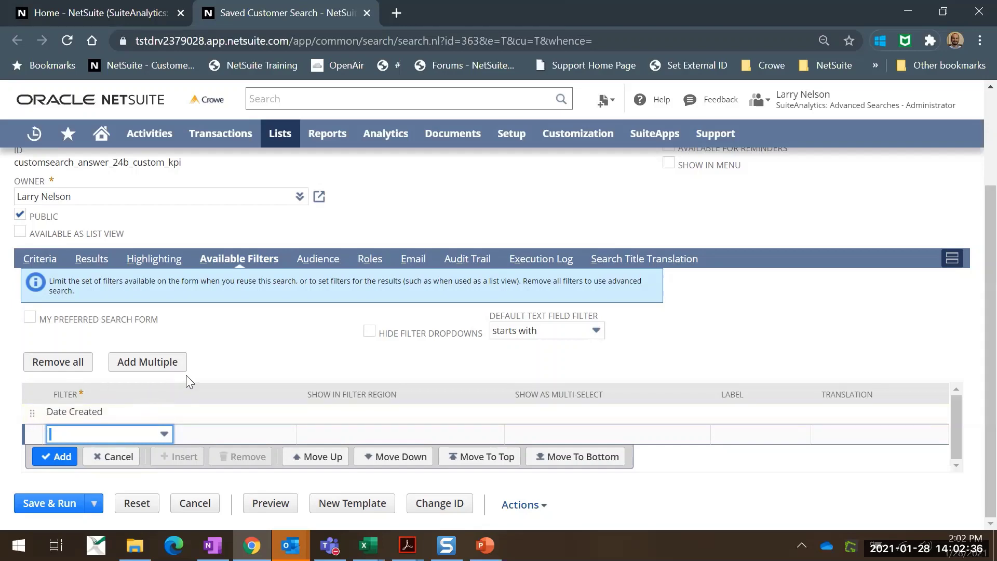
pyautogui.scroll(3, 186, 375)
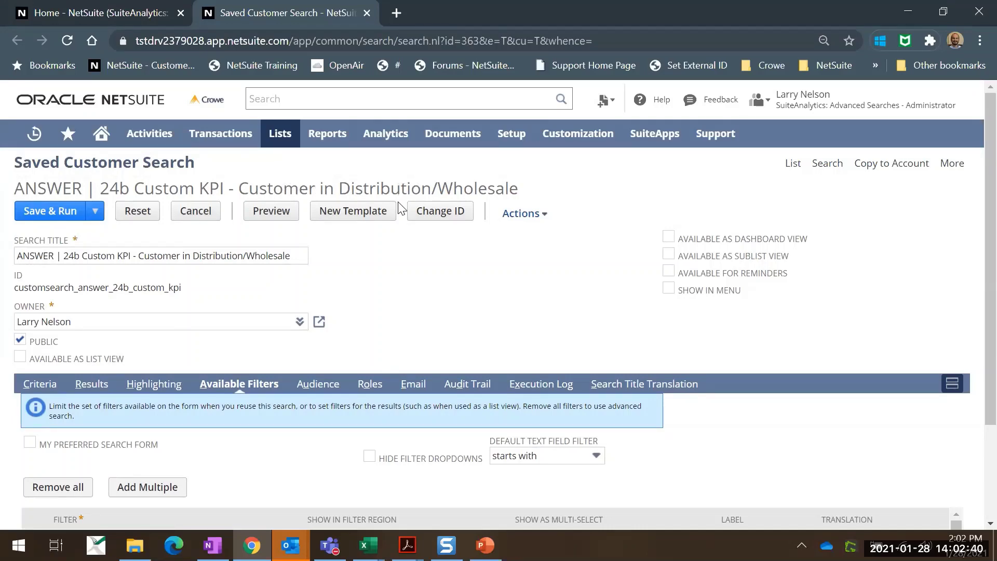
pyautogui.scroll(-3, 273, 347)
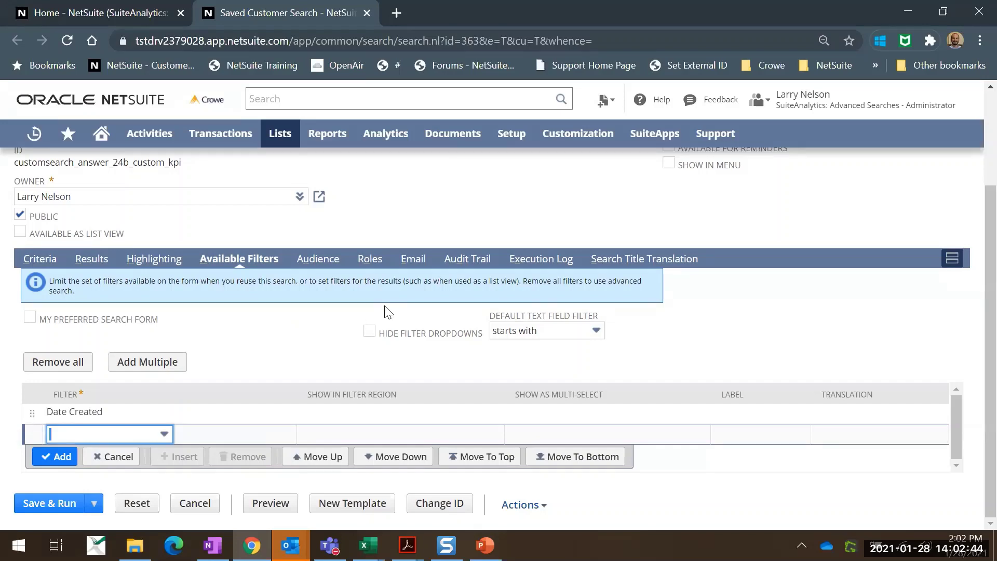
pyautogui.scroll(3, 127, 243)
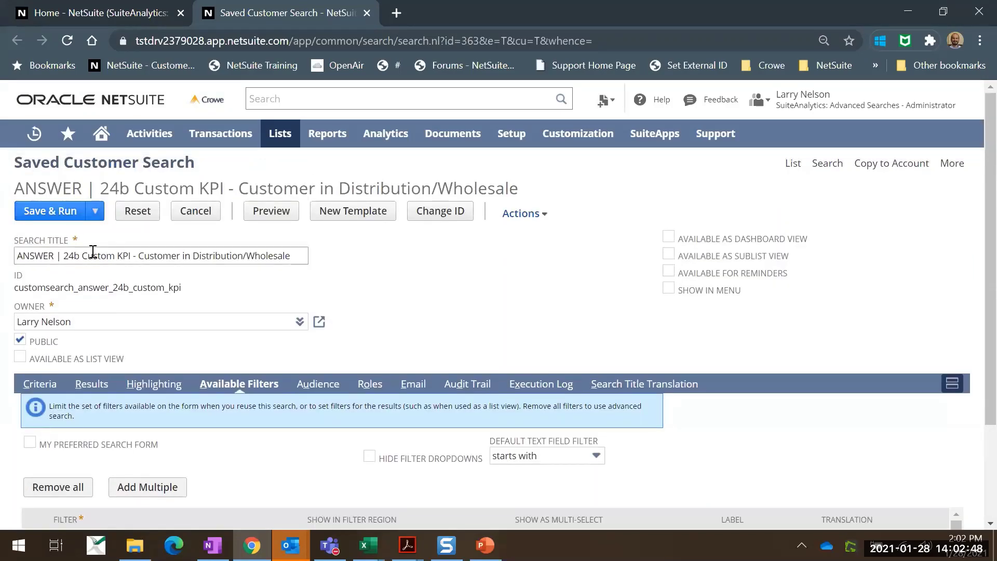
# Save and run the custom KPI search, and reopen it for editing to recheck the criteria.
pyautogui.click(50, 214)
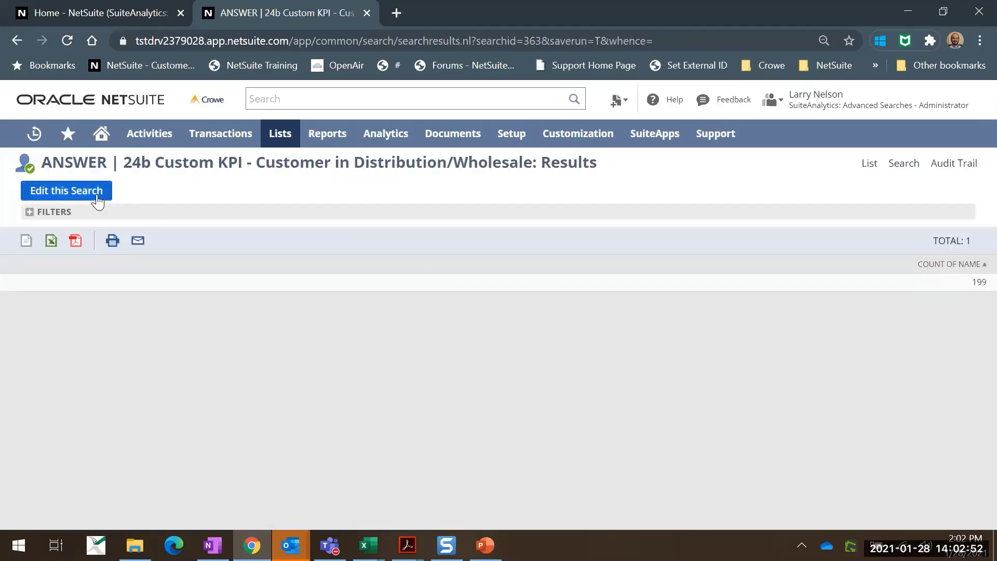
pyautogui.click(97, 201)
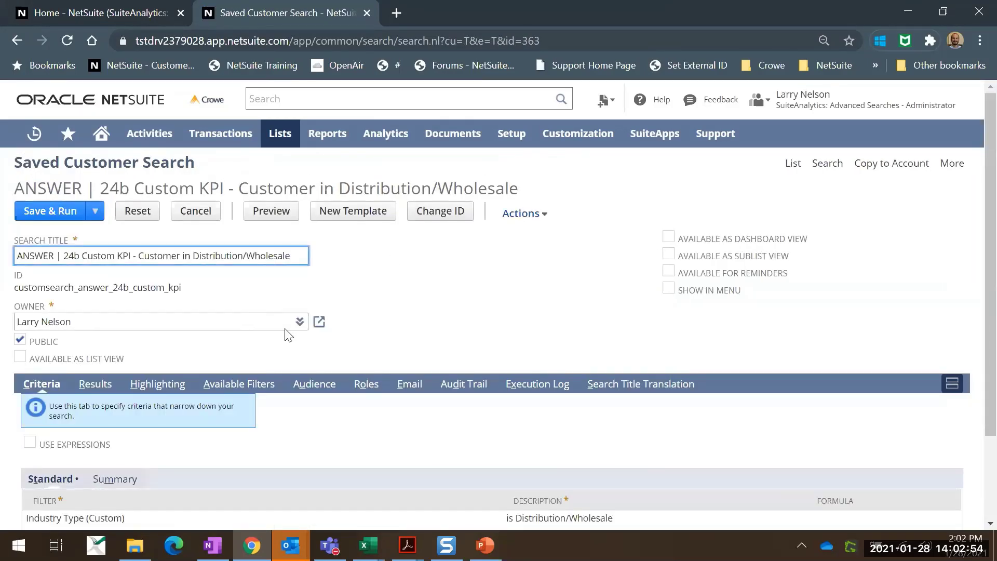
pyautogui.scroll(-2, 379, 332)
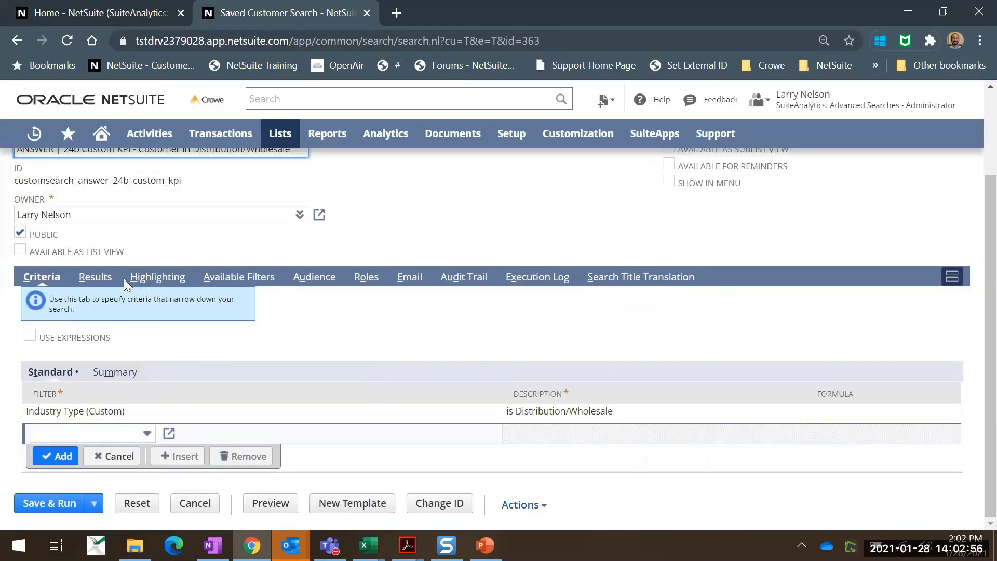
pyautogui.scroll(2, 57, 208)
# Save and run the custom KPI search again, and examine the count of names.
pyautogui.click(35, 213)
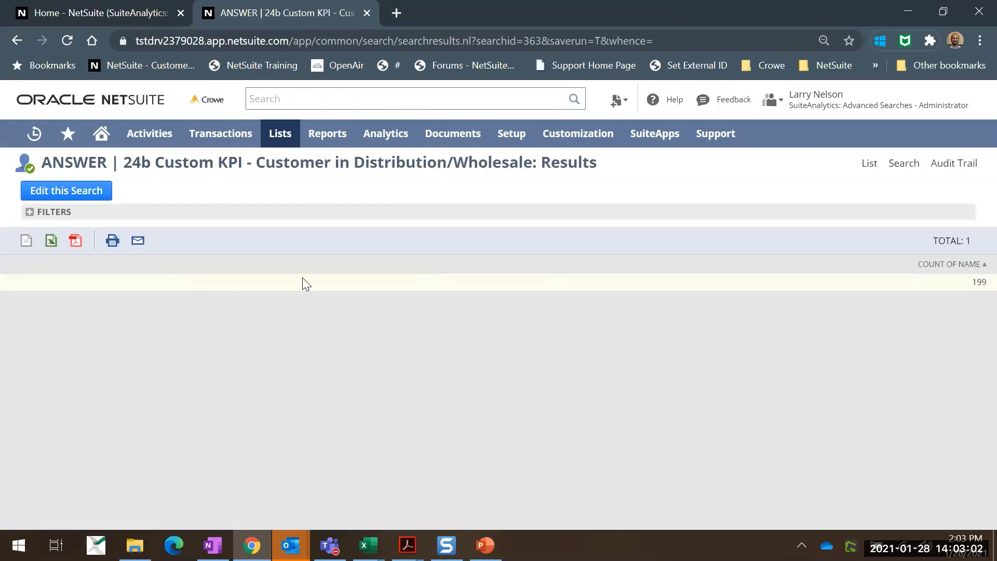
pyautogui.doubleClick(981, 282)
pyautogui.click(882, 289)
# Return to the home dashboard, refresh the Key Performance Indicators portlet, and open its setup.
pyautogui.click(99, 12)
pyautogui.scroll(10, 428, 263)
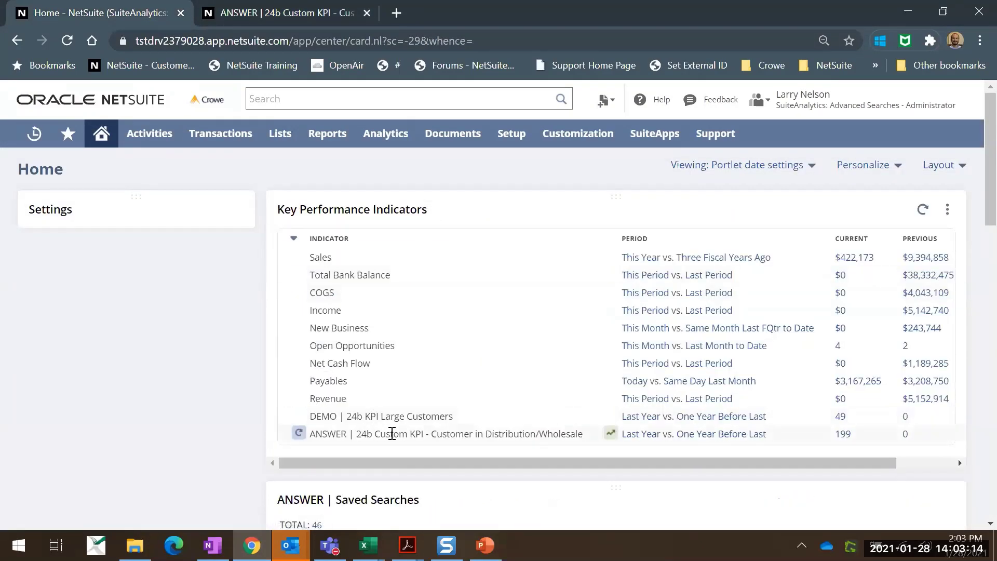
pyautogui.click(922, 209)
pyautogui.click(948, 210)
pyautogui.click(925, 230)
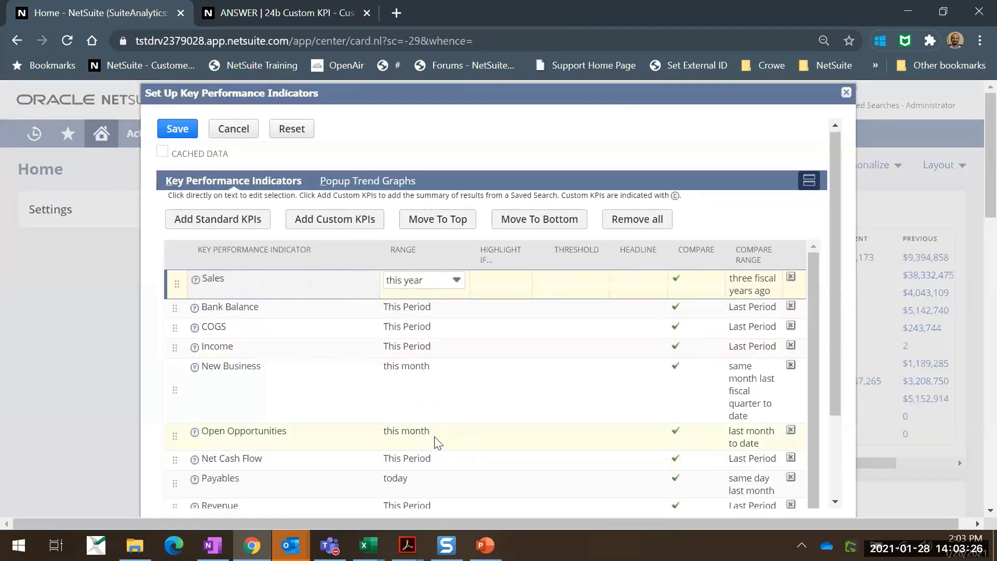
# Set the 24b Custom KPI - Customer in Distribution/Wholesale indicator's range to last year and its compare range to this fiscal year to date.
pyautogui.scroll(-3, 439, 445)
pyautogui.click(409, 445)
pyautogui.click(435, 448)
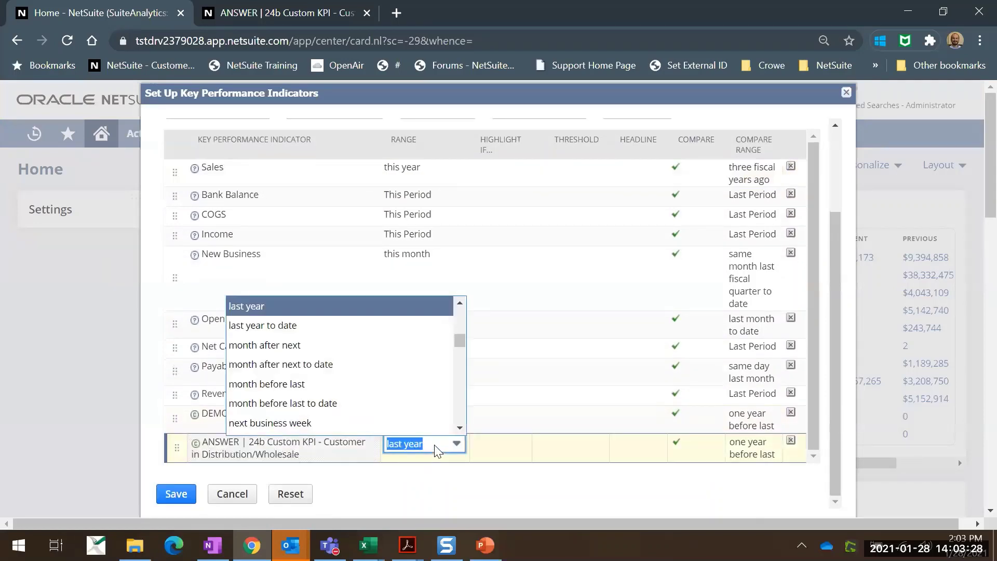
pyautogui.click(411, 325)
pyautogui.click(746, 458)
pyautogui.click(740, 471)
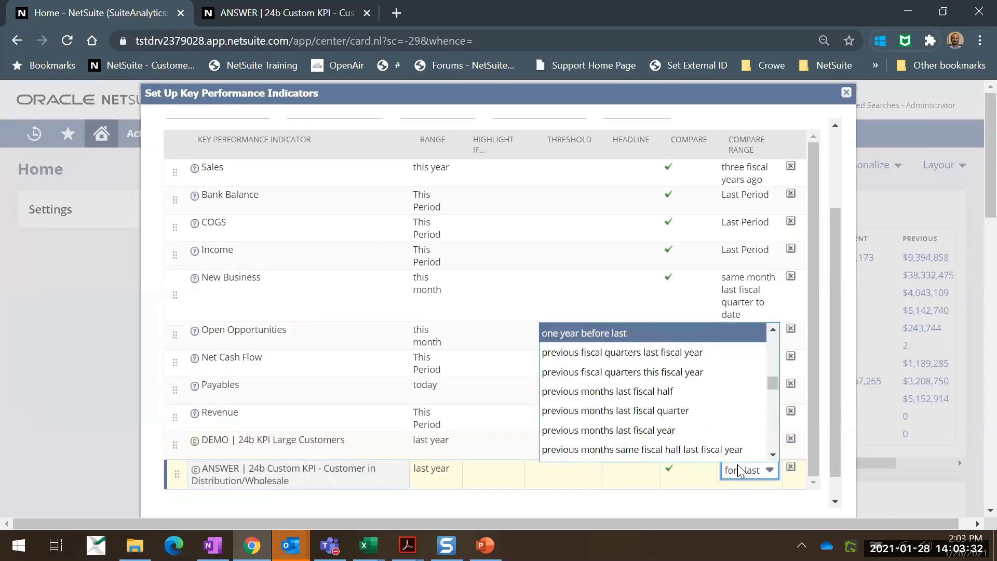
pyautogui.press('t')
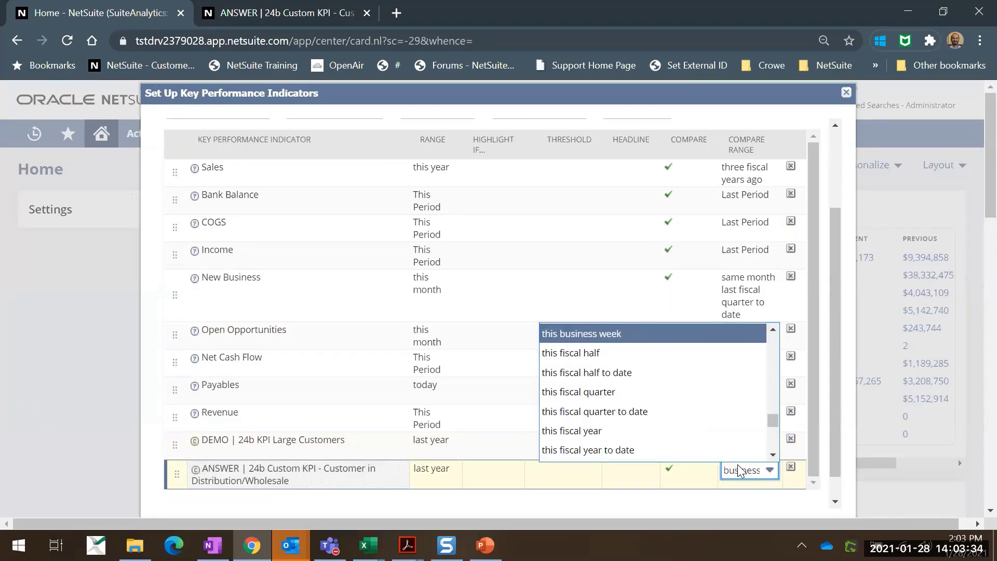
pyautogui.scroll(-3, 683, 415)
pyautogui.scroll(2, 683, 411)
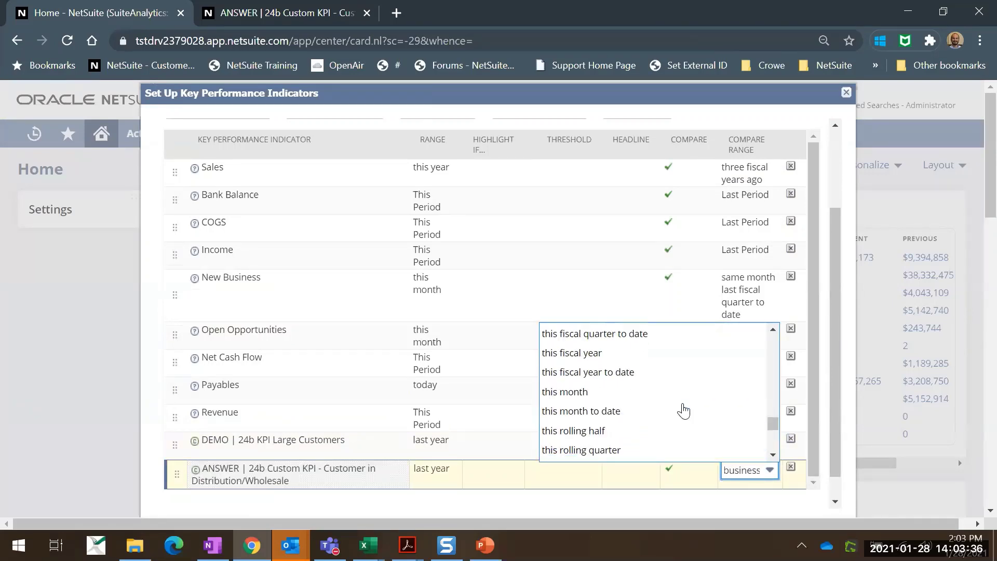
pyautogui.click(665, 378)
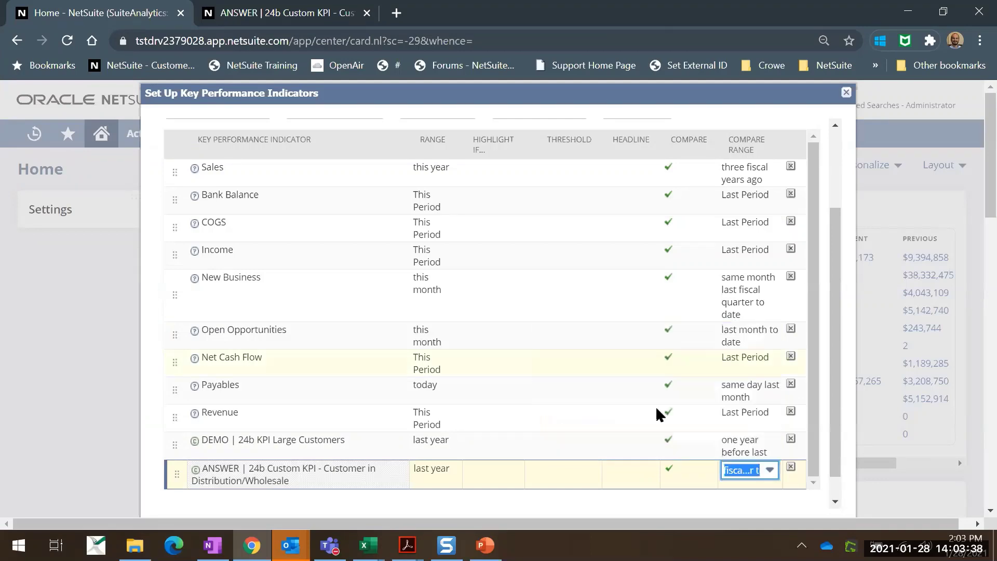
pyautogui.scroll(3, 478, 302)
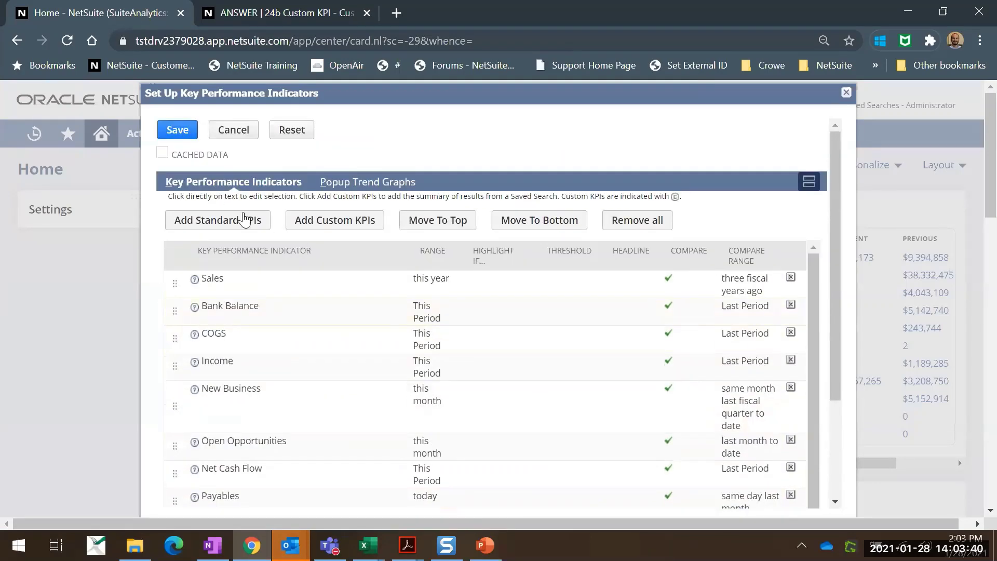
# Save the indicator setup and reopen the setup of the Key Performance Indicators portlet.
pyautogui.click(177, 130)
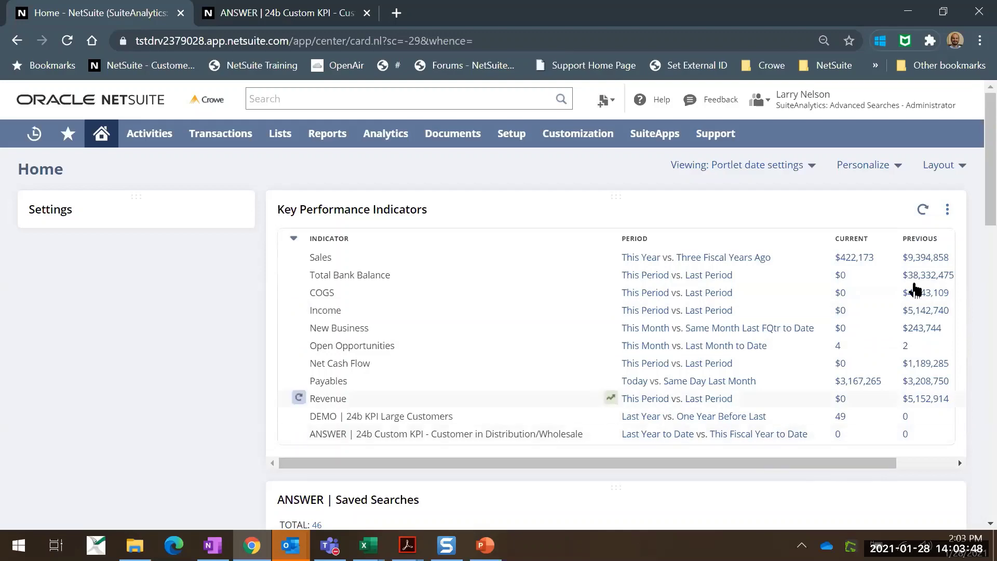
pyautogui.moveTo(947, 214)
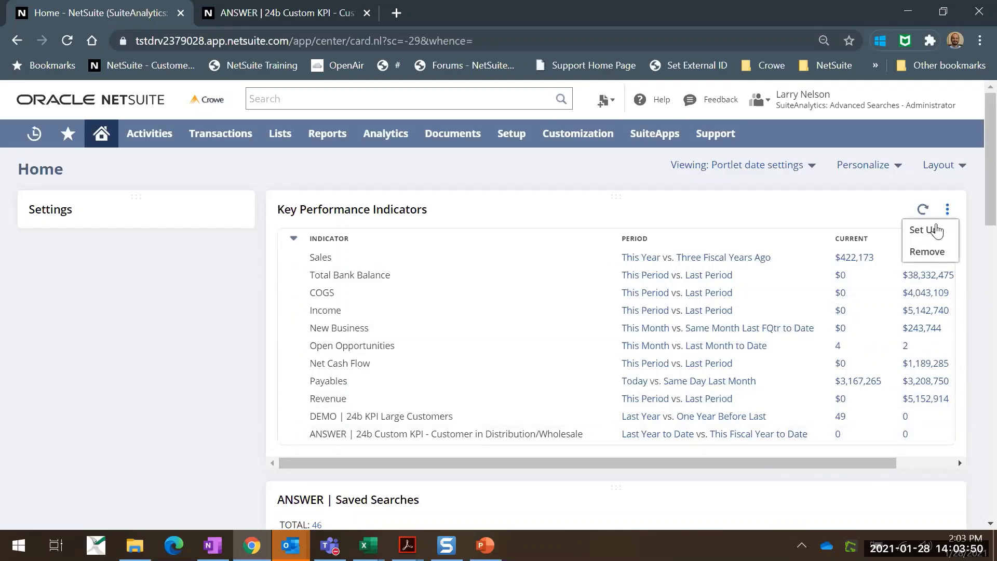
pyautogui.click(930, 230)
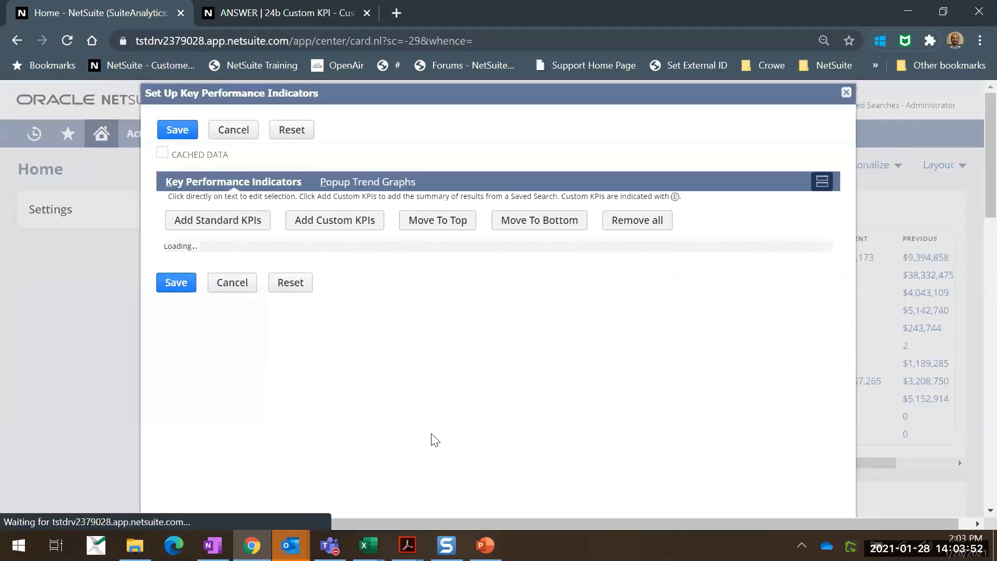
# Set the range of the ANSWER | 24b Custom KPI - Customer in Distribution/Wholesale indicator to last year.
pyautogui.click(430, 431)
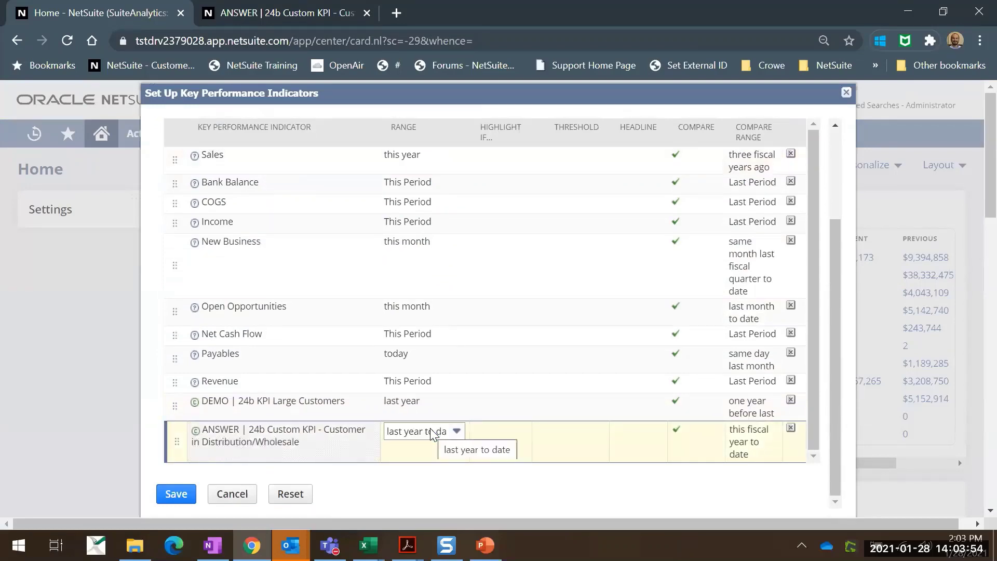
pyautogui.scroll(3, 430, 435)
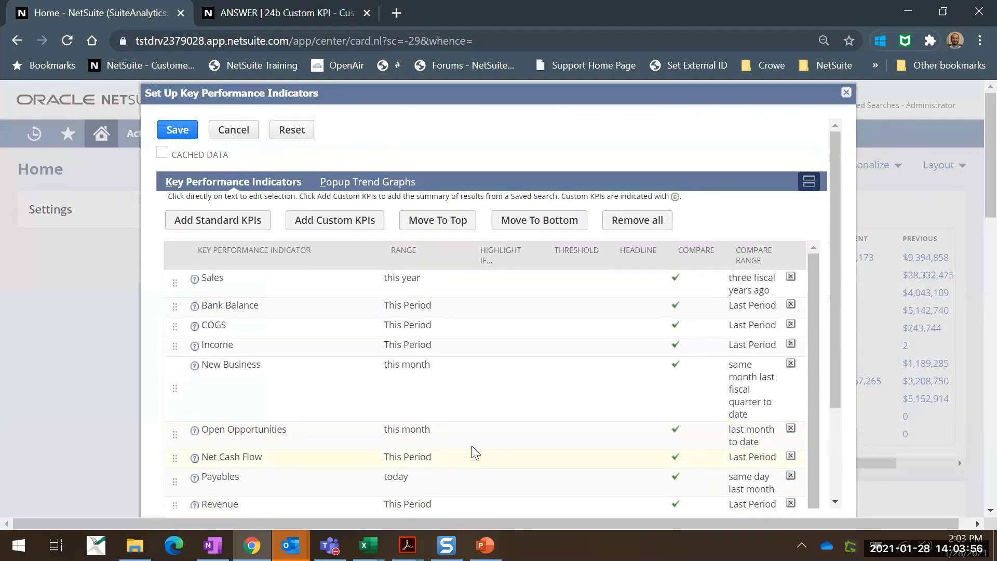
pyautogui.scroll(-3, 832, 239)
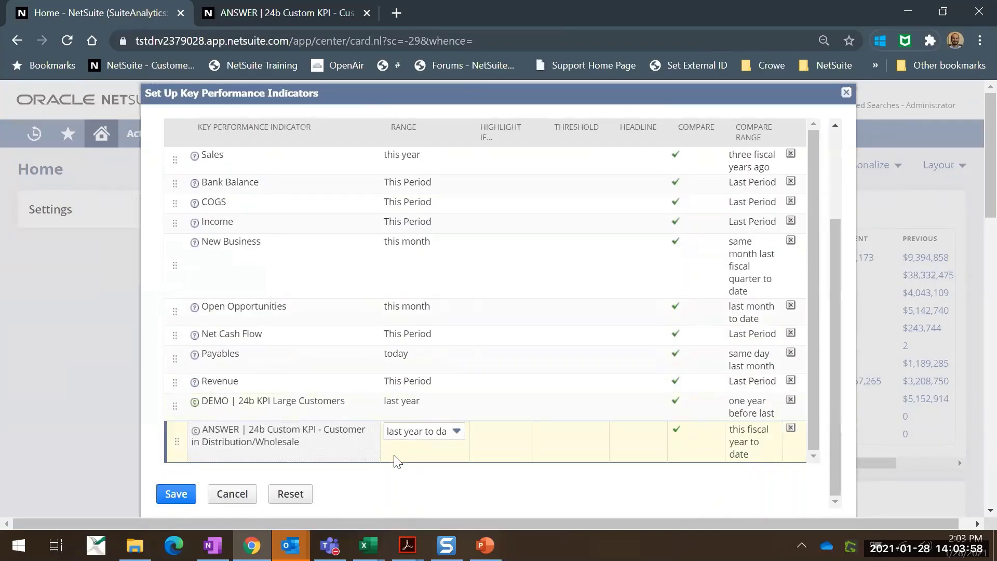
pyautogui.click(398, 432)
pyautogui.write('last business w')
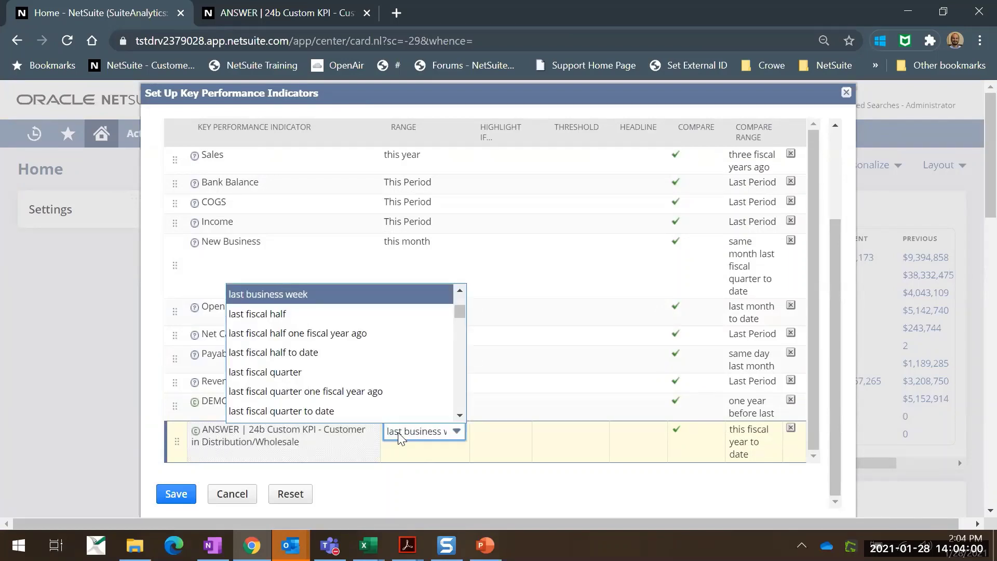
pyautogui.scroll(-1, 348, 393)
pyautogui.scroll(-10, 349, 393)
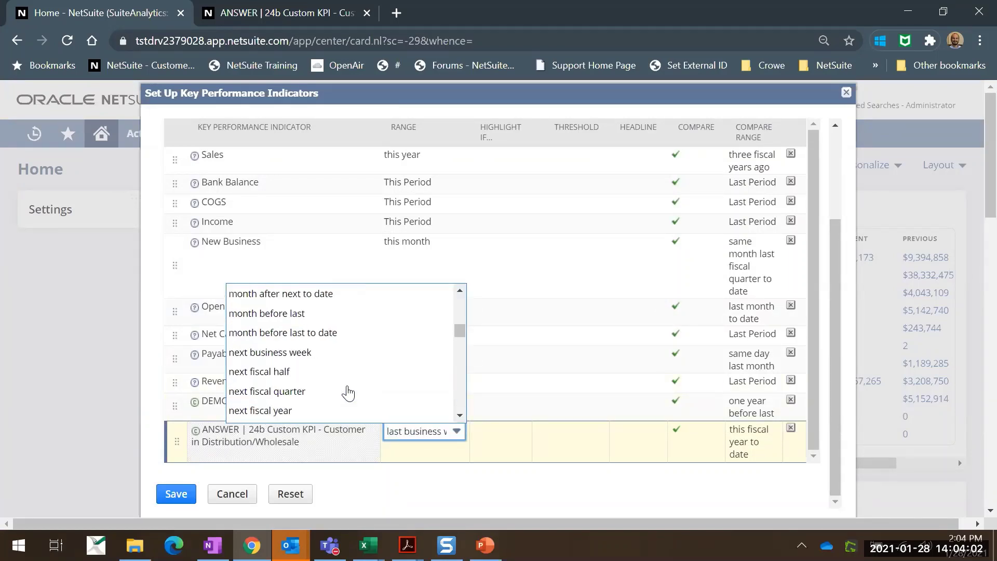
pyautogui.scroll(6, 348, 393)
pyautogui.scroll(1, 348, 394)
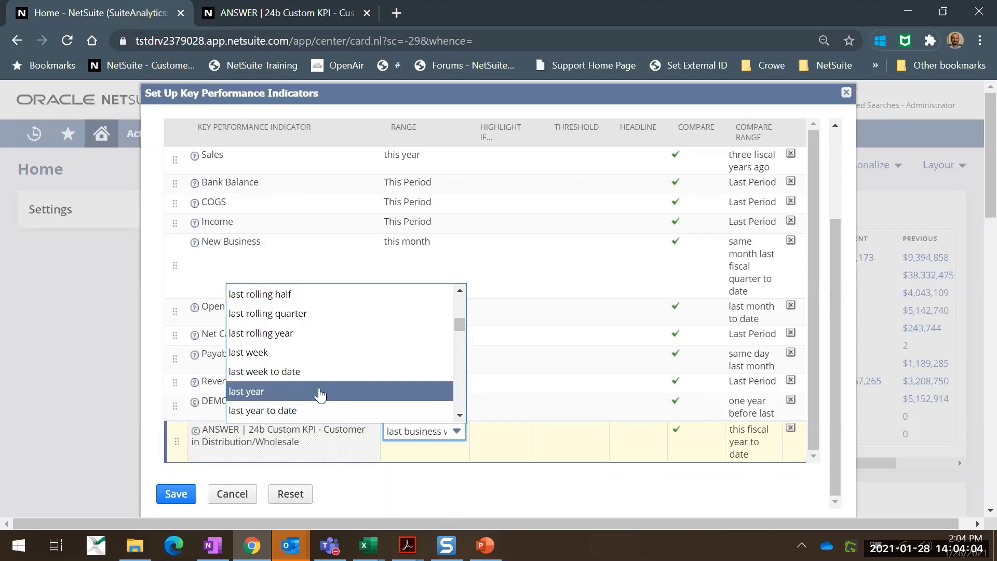
pyautogui.click(347, 392)
# Set the 24b Custom KPI indicator's compare range to this year and save the portlet setup.
pyautogui.click(752, 434)
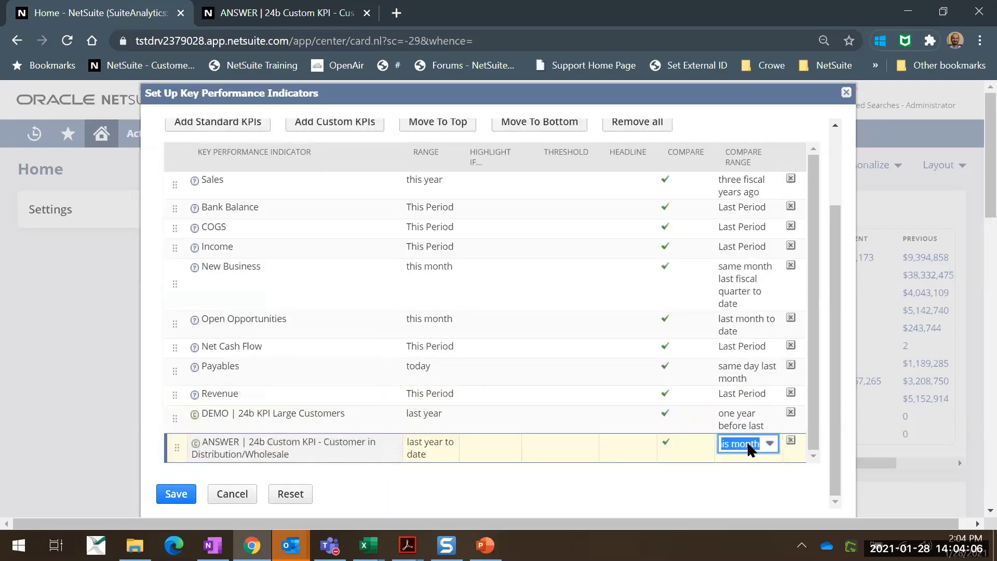
pyautogui.click(750, 448)
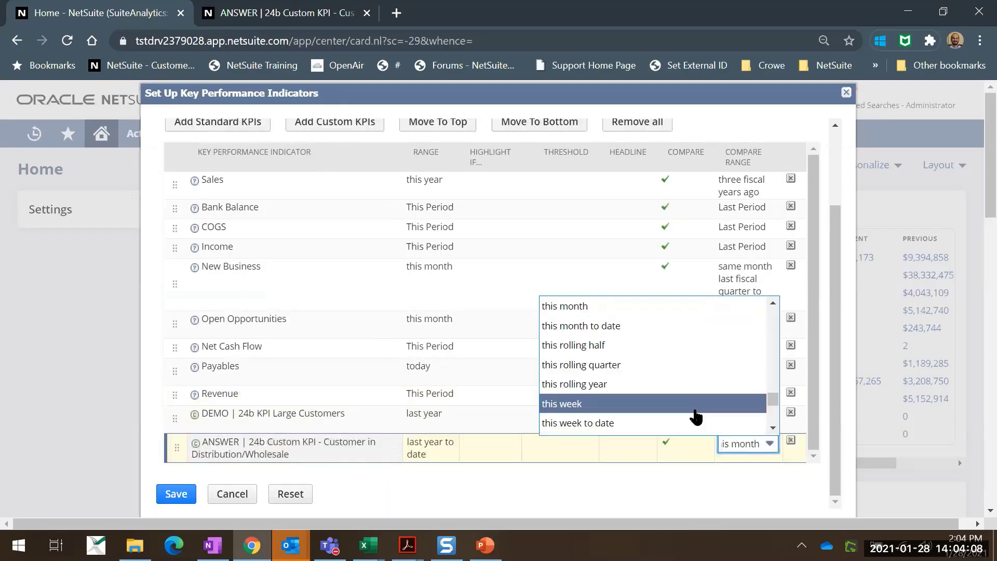
pyautogui.scroll(-2, 696, 393)
pyautogui.click(681, 367)
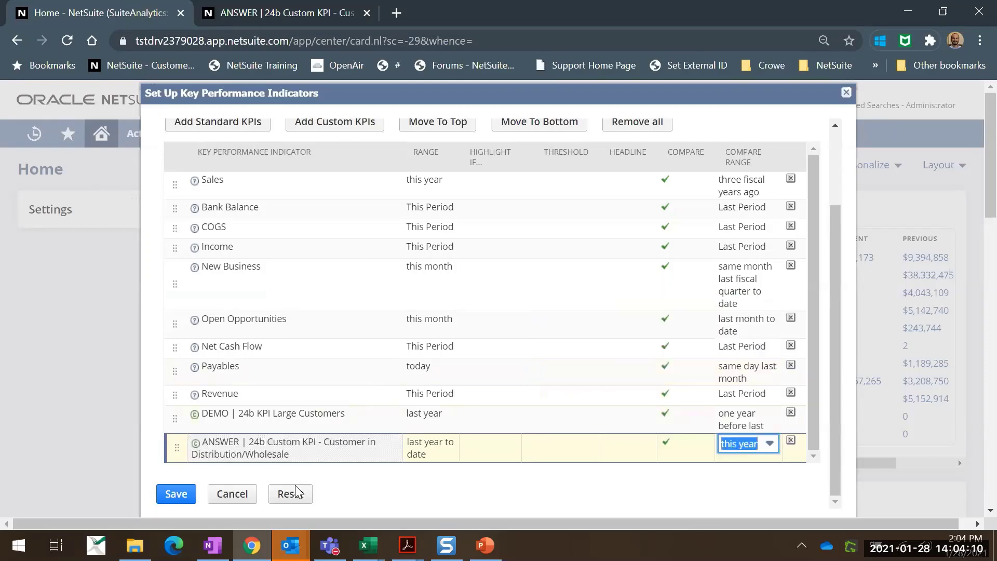
pyautogui.click(178, 495)
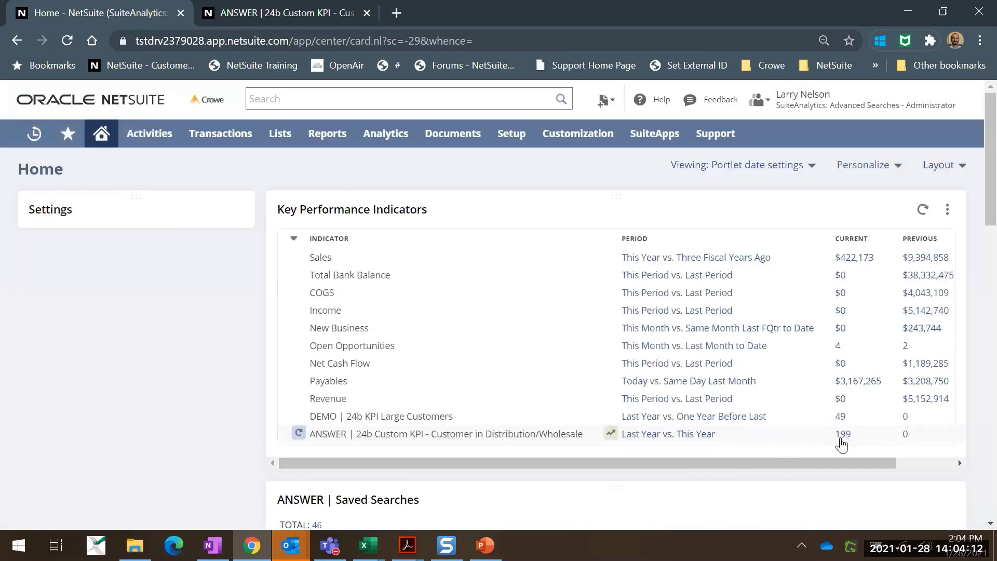
# Open the records behind the 24b Custom KPI indicator's current value and examine the list of customers and their creation dates.
pyautogui.click(850, 437)
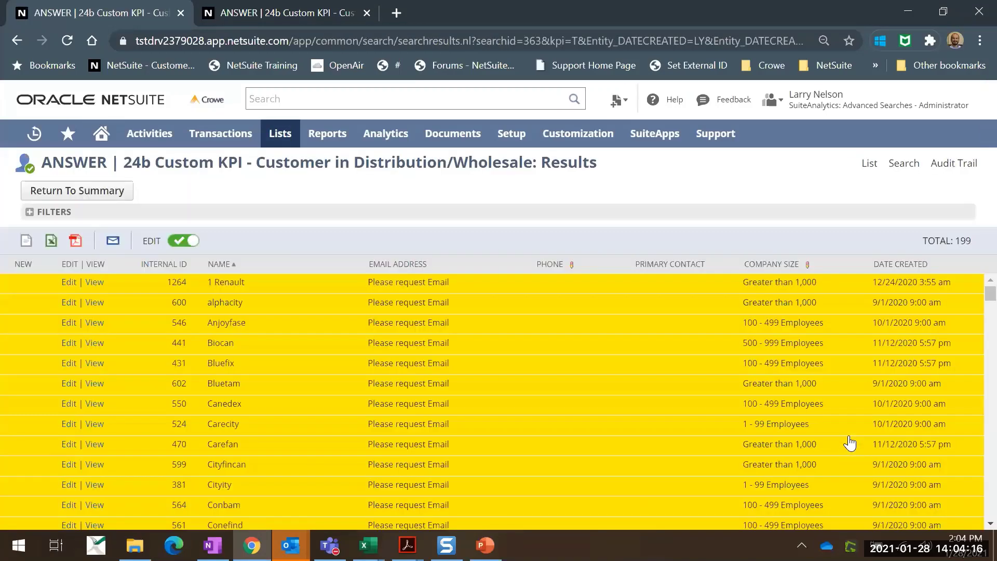
pyautogui.scroll(-7, 730, 331)
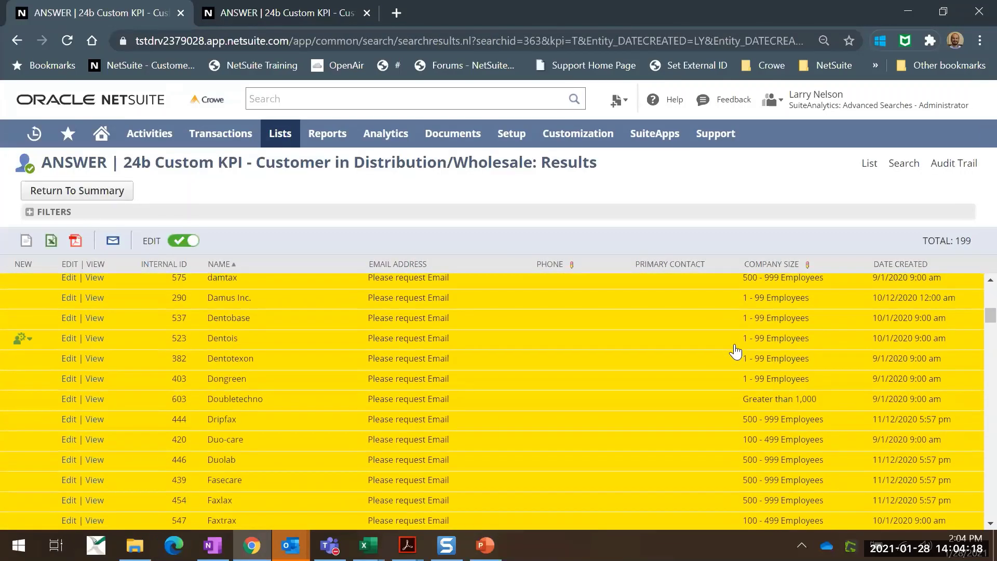
pyautogui.scroll(7, 736, 355)
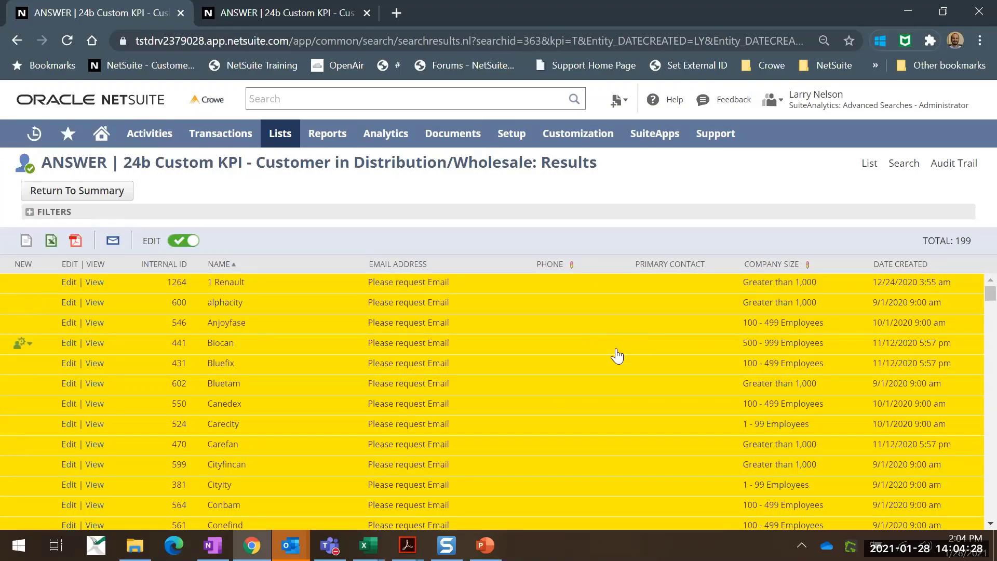
pyautogui.scroll(-1, 819, 317)
pyautogui.scroll(-10, 819, 317)
pyautogui.scroll(3, 819, 317)
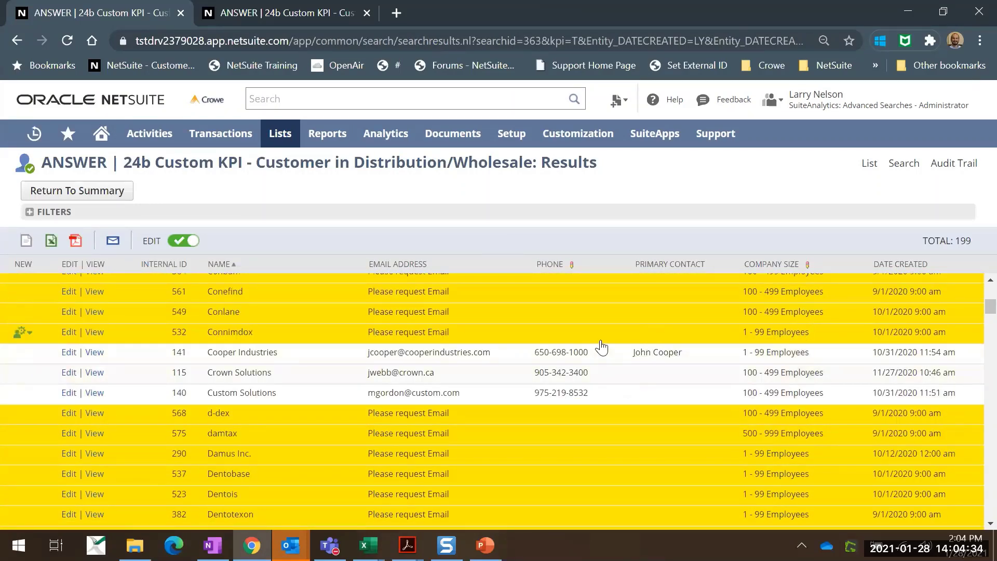
pyautogui.scroll(3, 601, 347)
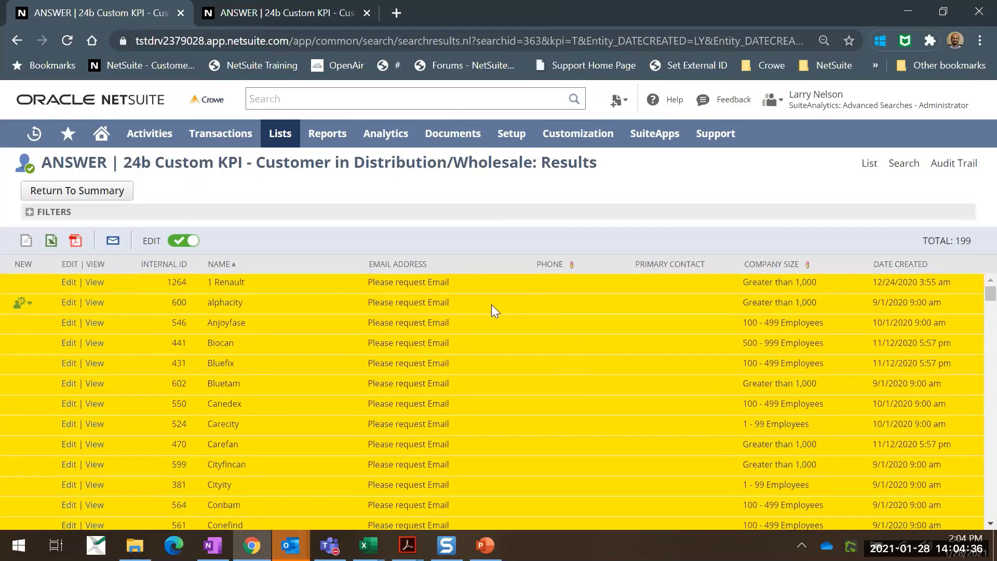
pyautogui.scroll(-2, 503, 320)
pyautogui.scroll(-20, 510, 325)
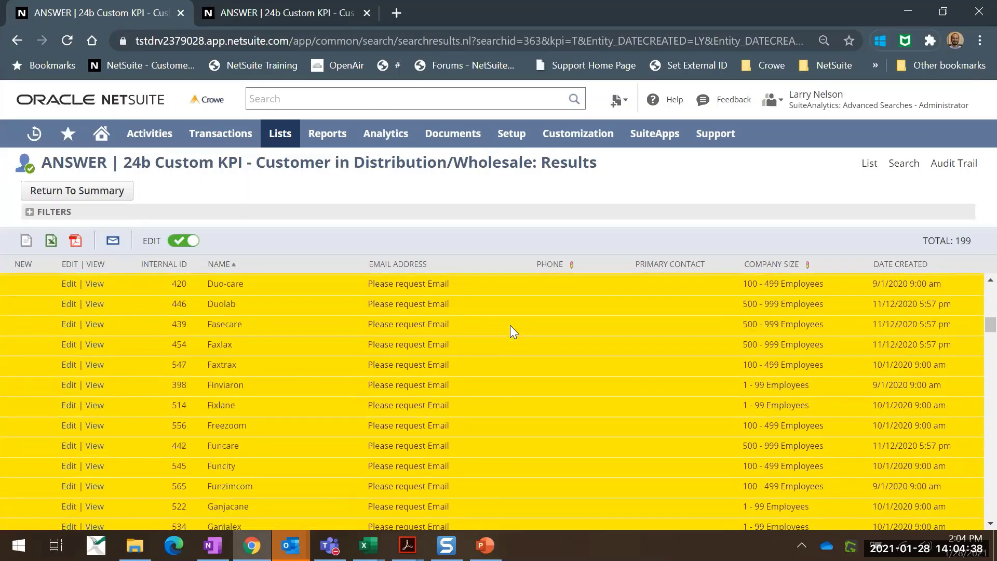
pyautogui.scroll(20, 566, 410)
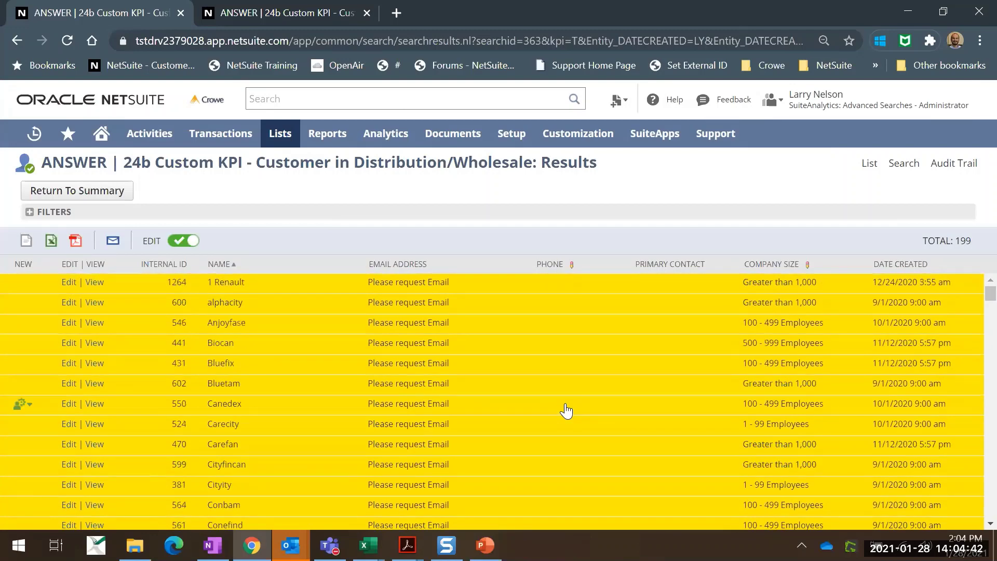
# Compare the search's summary count of names with the custom KPI value on the home dashboard.
pyautogui.click(119, 191)
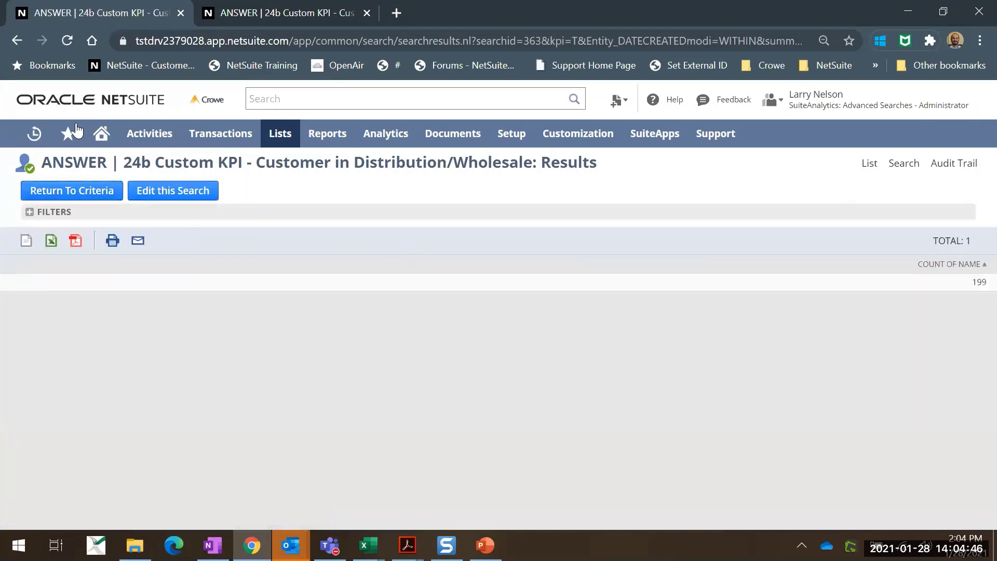
pyautogui.click(102, 134)
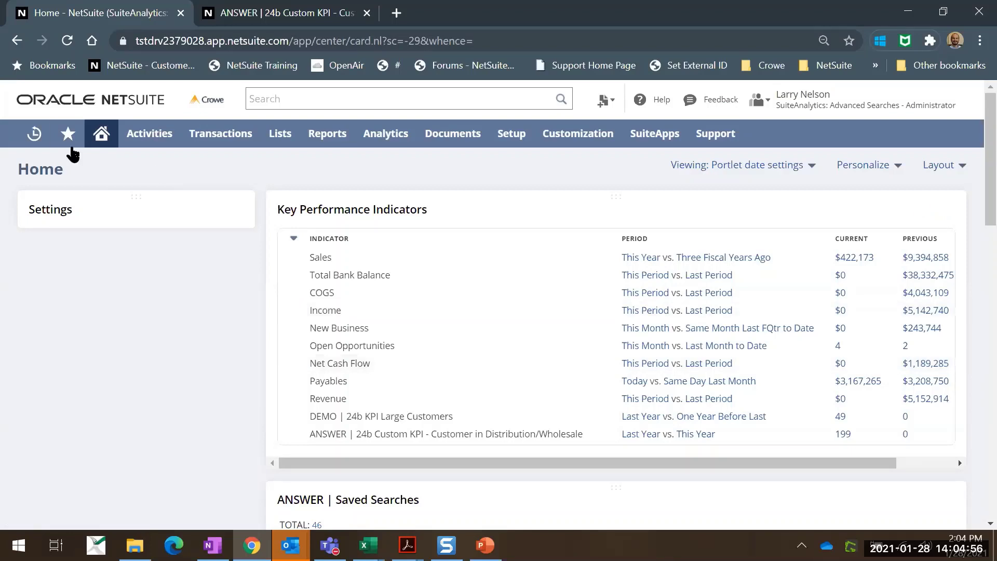
pyautogui.click(285, 12)
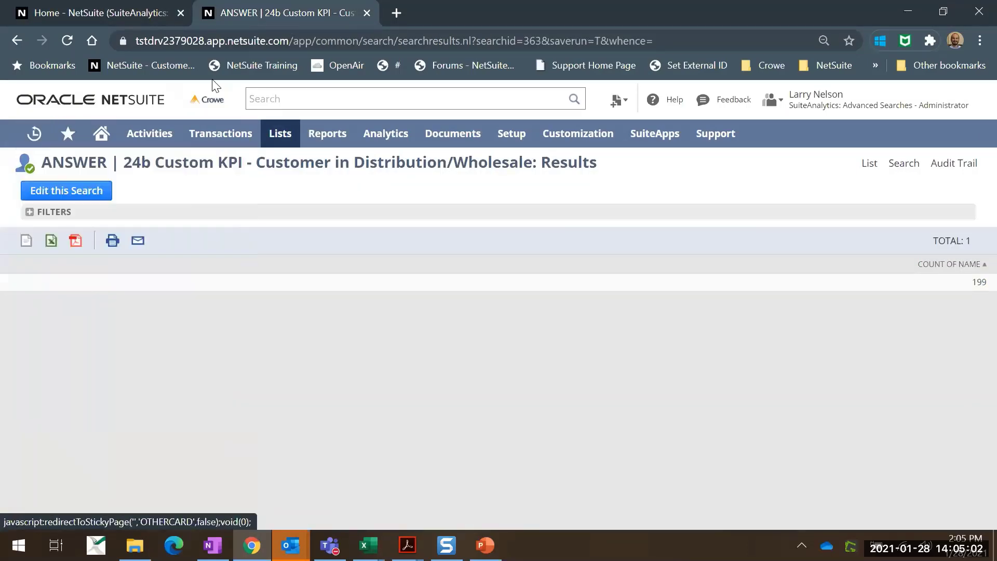
pyautogui.click(132, 16)
# Open the ANSWER | 13a Group Functions saved search for editing in a new browser tab.
pyautogui.scroll(-8, 364, 389)
pyautogui.scroll(-1, 366, 388)
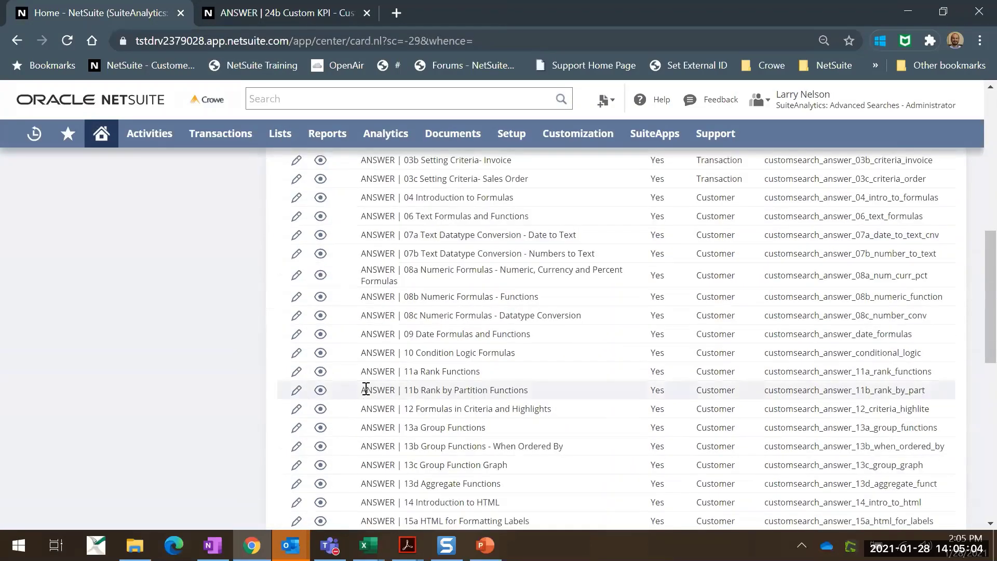
pyautogui.scroll(-2, 306, 418)
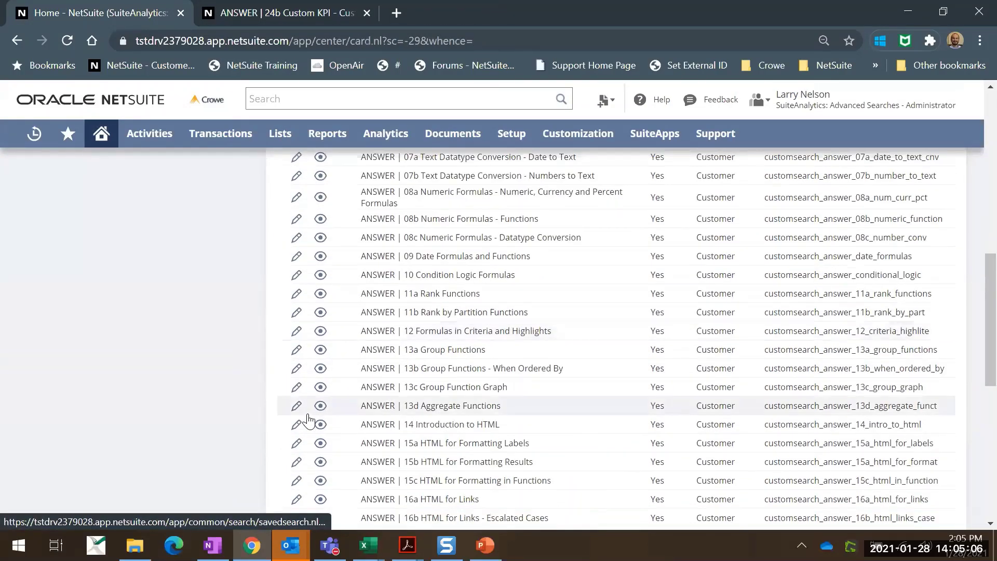
pyautogui.rightClick(298, 353)
pyautogui.click(348, 361)
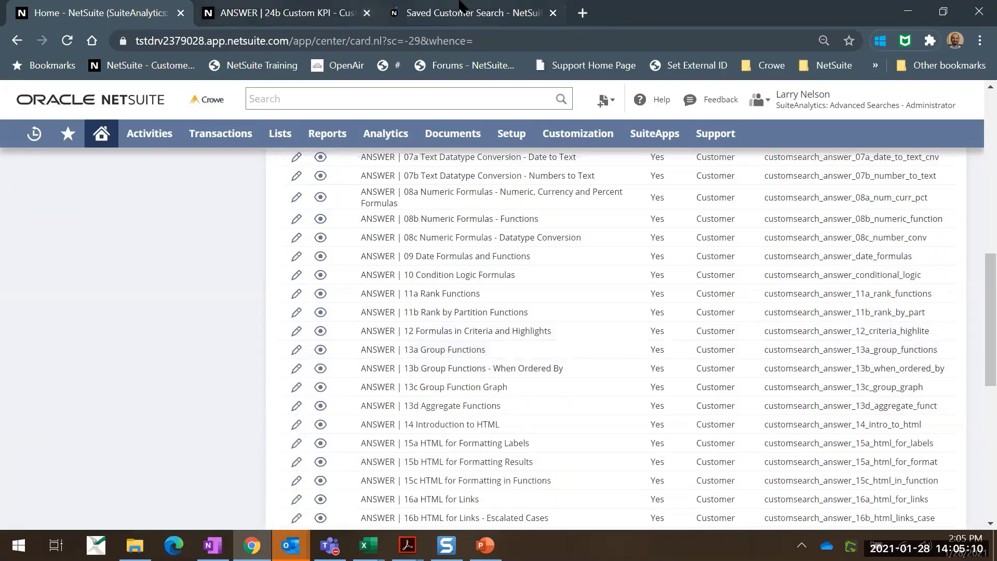
pyautogui.click(462, 12)
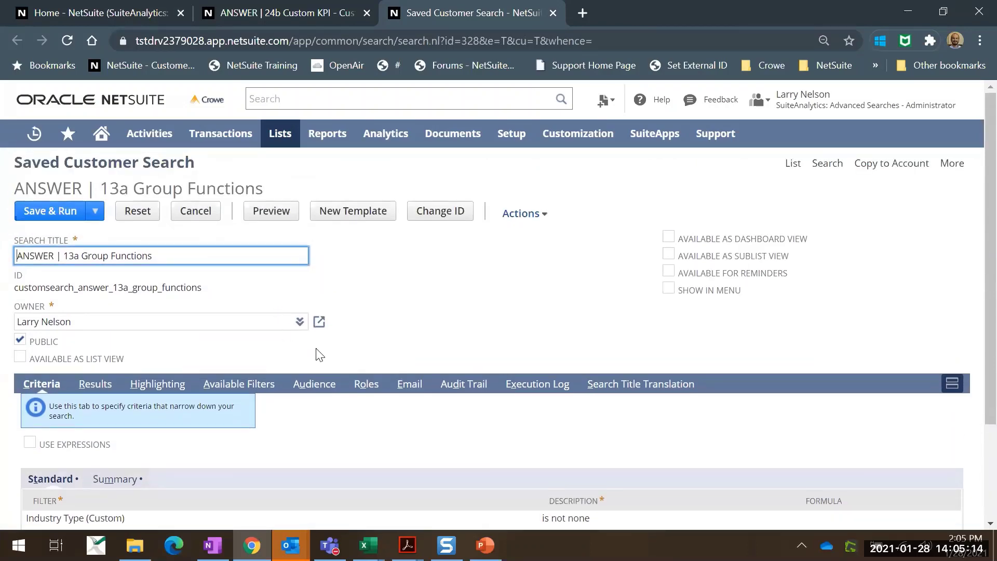
# Show the saved search's email settings, and switch sending emails according to schedule on and back off.
pyautogui.scroll(-2, 375, 434)
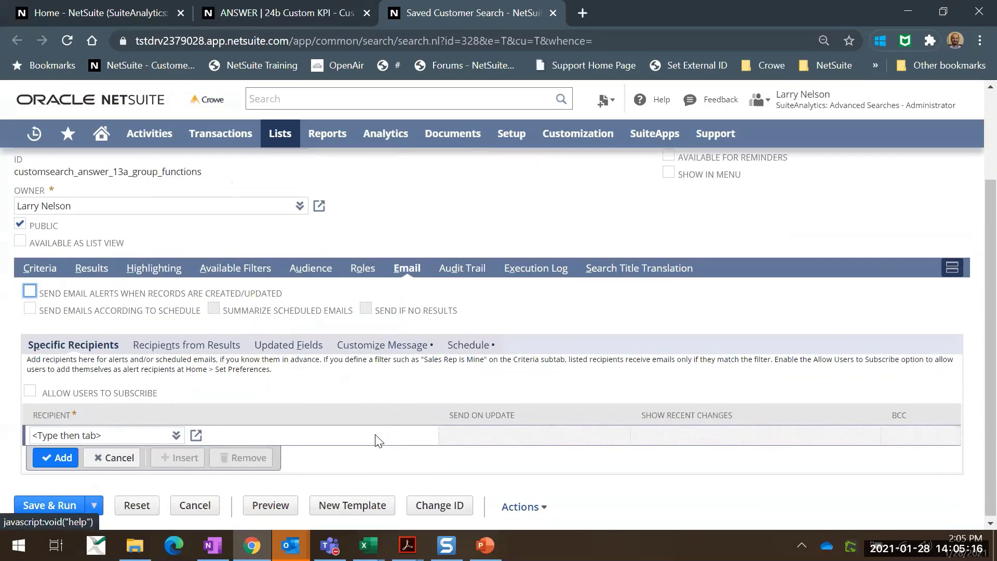
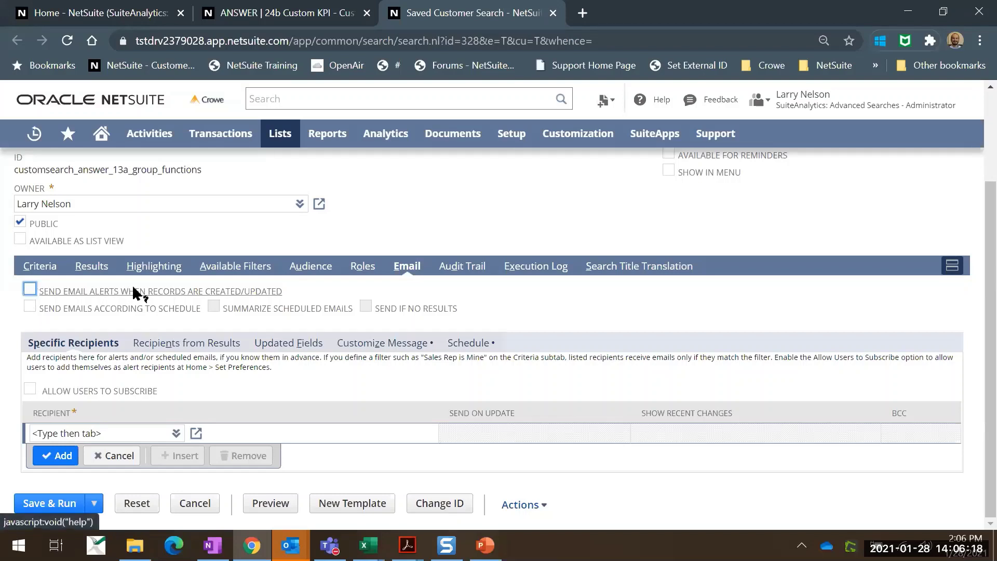
pyautogui.click(30, 307)
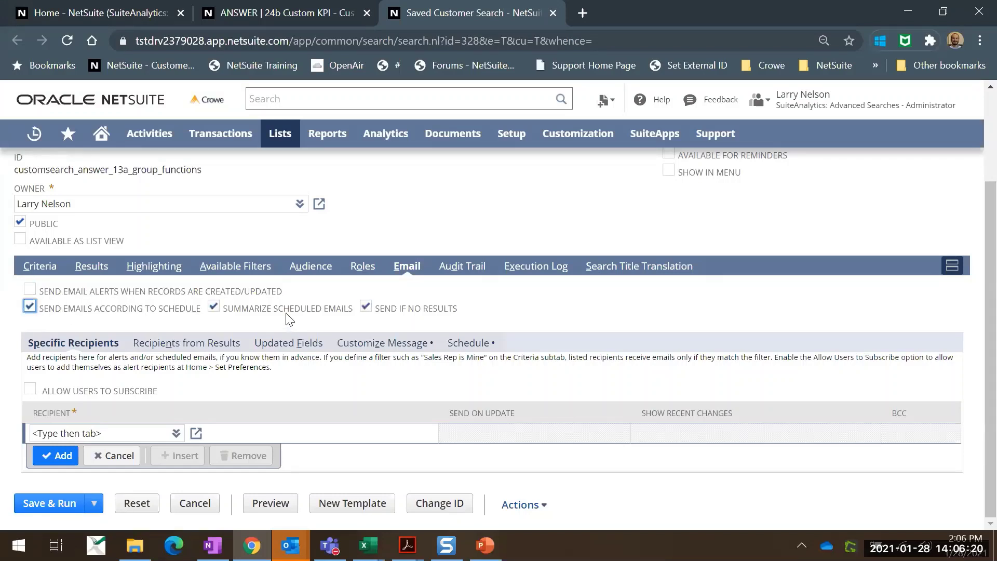
pyautogui.click(30, 307)
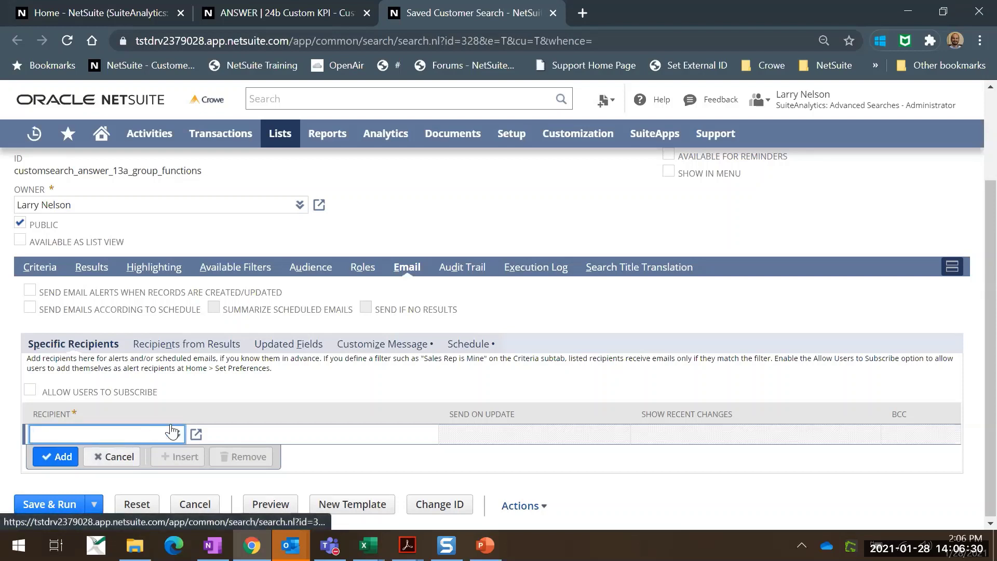
# Select Sales Rep as the recipient field for email recipients taken from the search results.
pyautogui.click(196, 347)
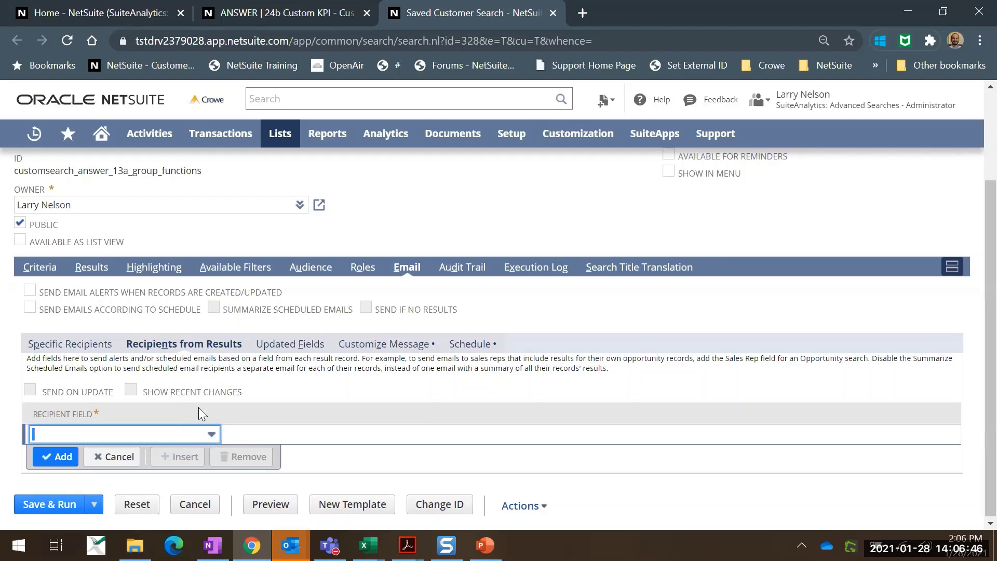
pyautogui.click(202, 438)
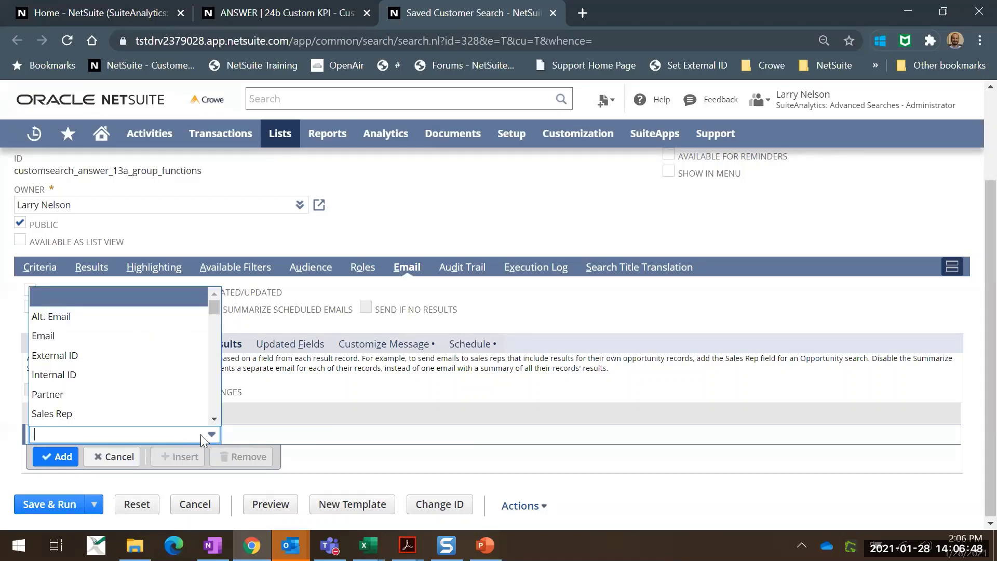
pyautogui.click(123, 414)
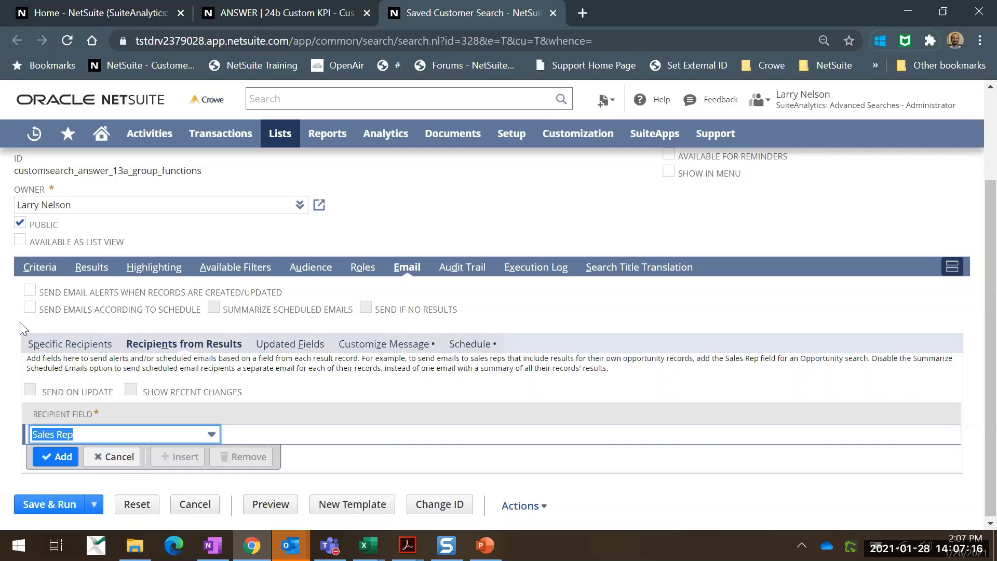
# Review the email settings for updated fields and message customization, including the single-record and summarized results options.
pyautogui.click(289, 345)
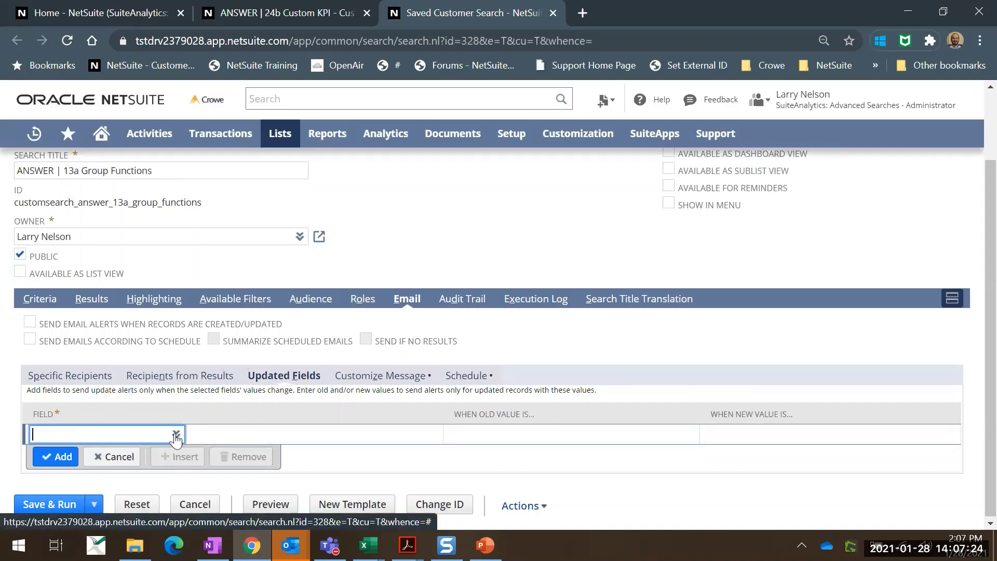
pyautogui.click(382, 377)
pyautogui.scroll(-3, 435, 374)
pyautogui.scroll(2, 432, 364)
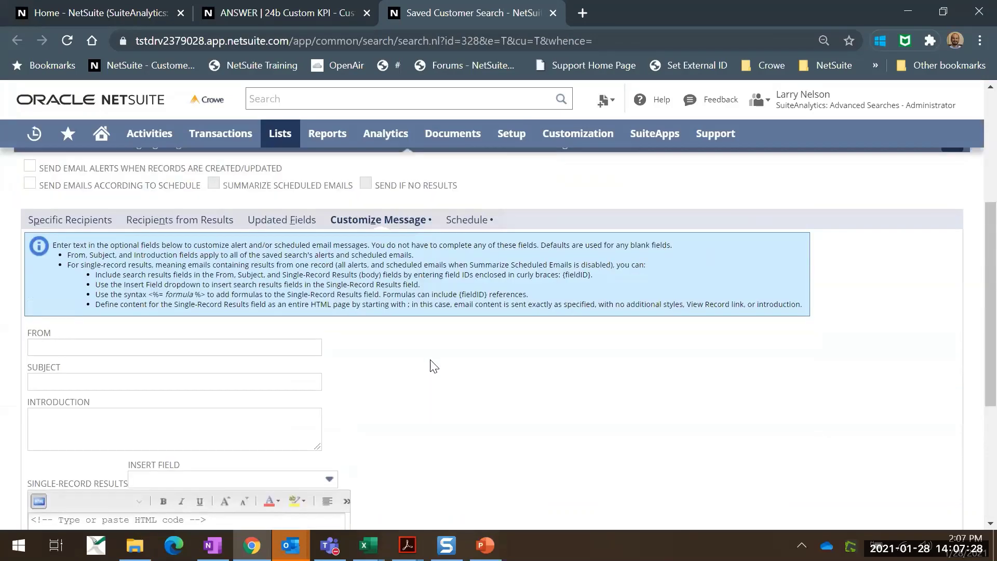
pyautogui.scroll(-2, 432, 364)
pyautogui.click(171, 297)
pyautogui.scroll(-3, 139, 336)
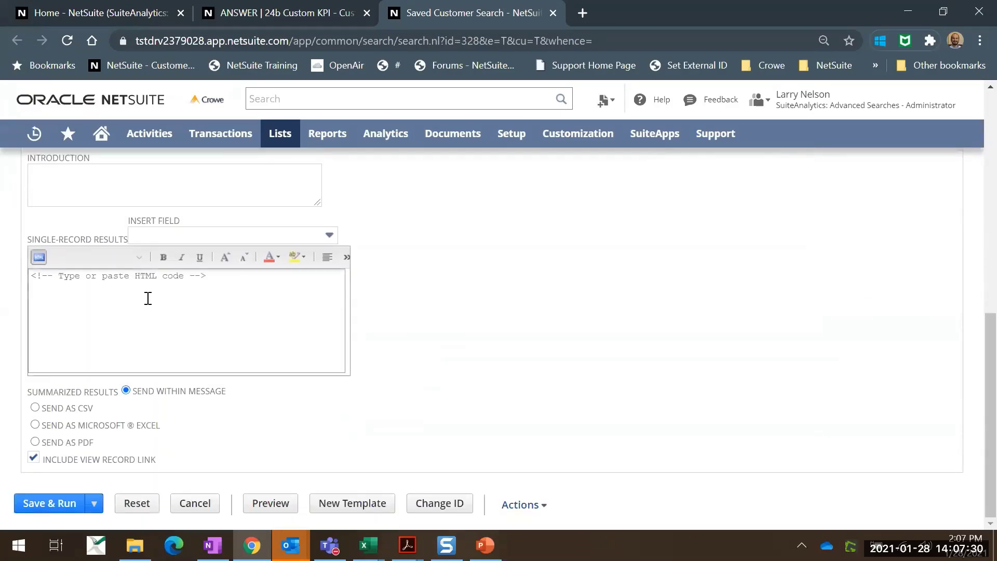
pyautogui.scroll(4, 154, 259)
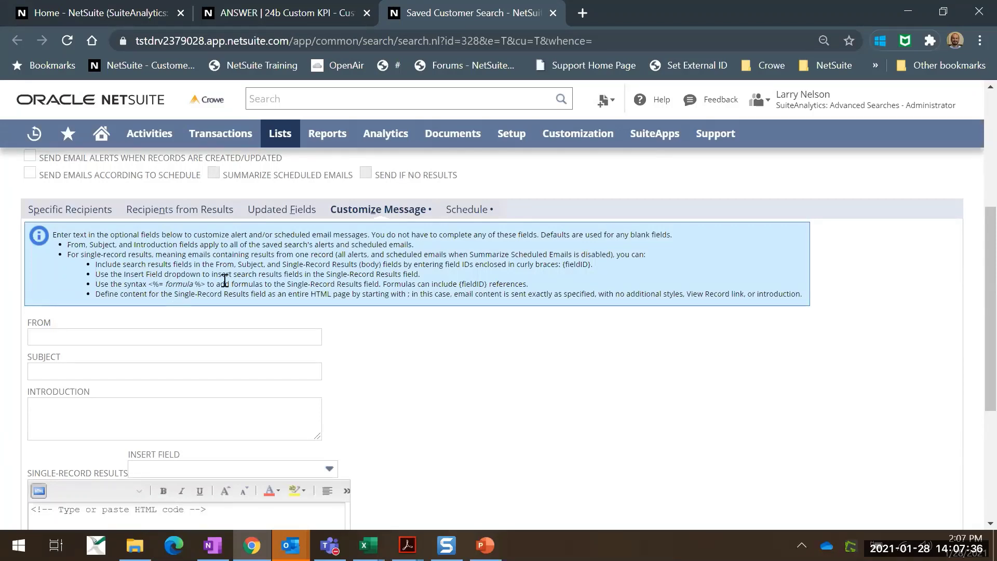
pyautogui.scroll(-1, 124, 358)
pyautogui.scroll(-5, 130, 348)
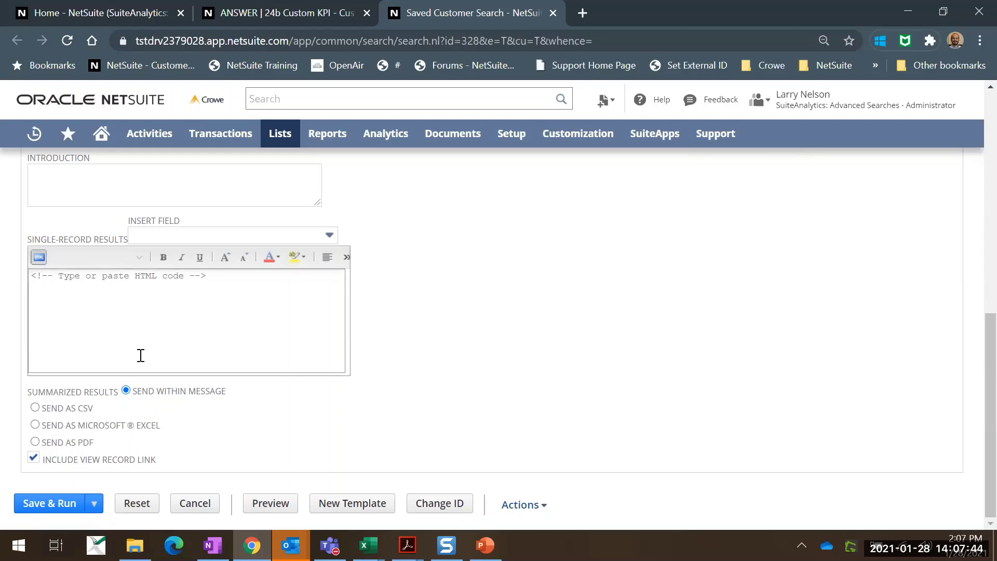
pyautogui.scroll(2, 140, 355)
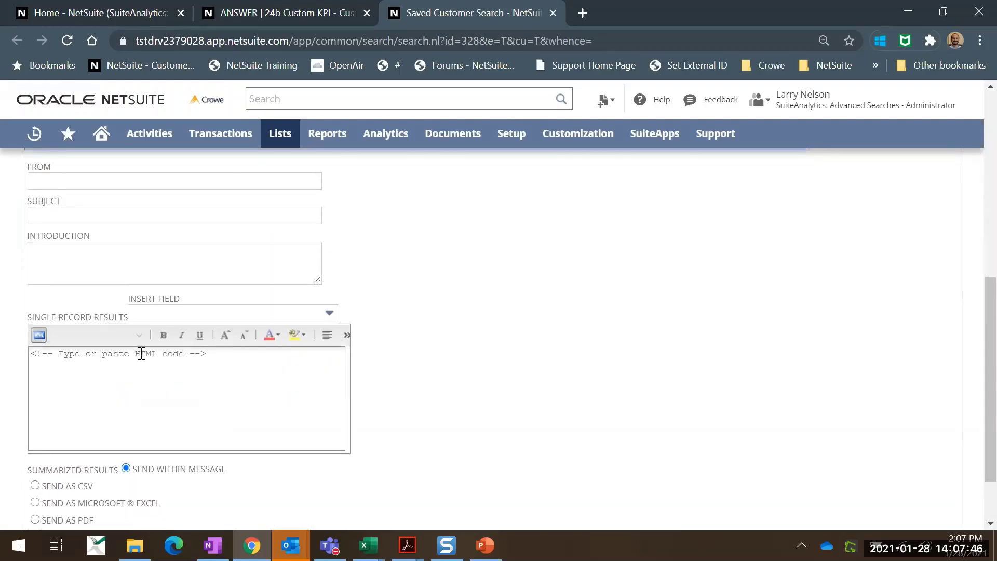
pyautogui.scroll(6, 634, 229)
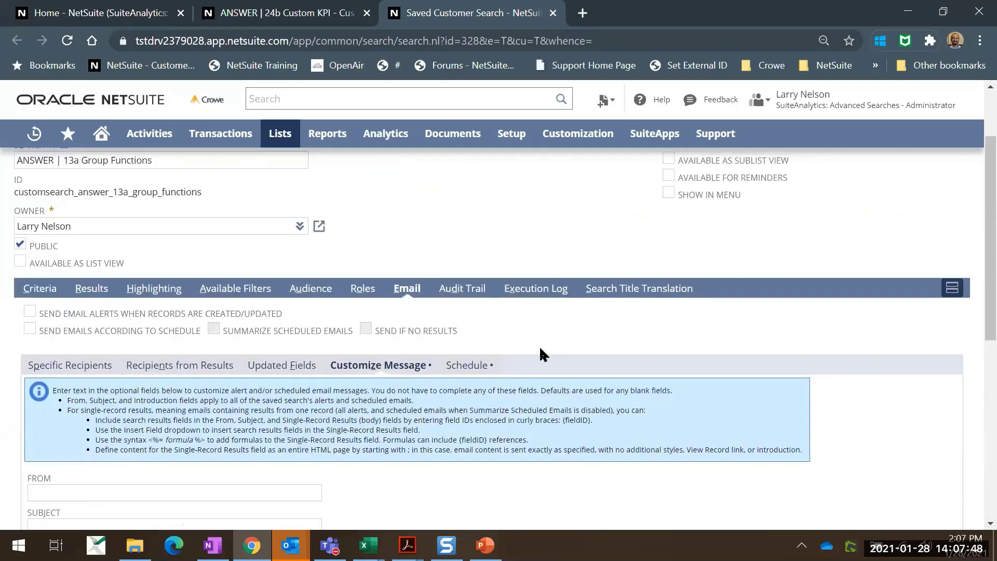
# Examine the recurrence, start and end options for the saved search's email schedule.
pyautogui.click(468, 365)
pyautogui.scroll(-2, 382, 431)
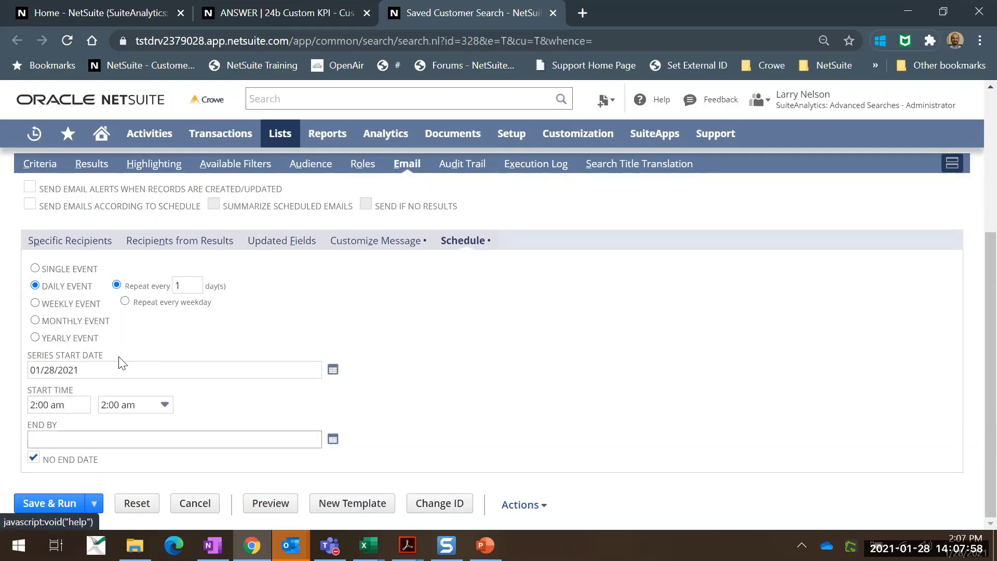
pyautogui.scroll(5, 262, 301)
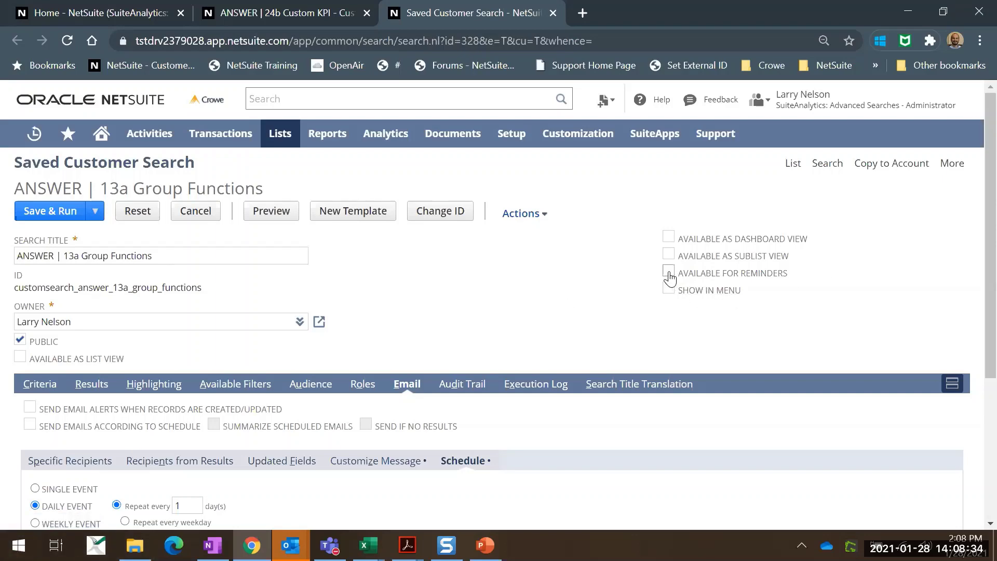
# Look through the ANSWER saved searches listed on the home dashboard and return to the open 13a Group Functions search.
pyautogui.scroll(-10, 398, 278)
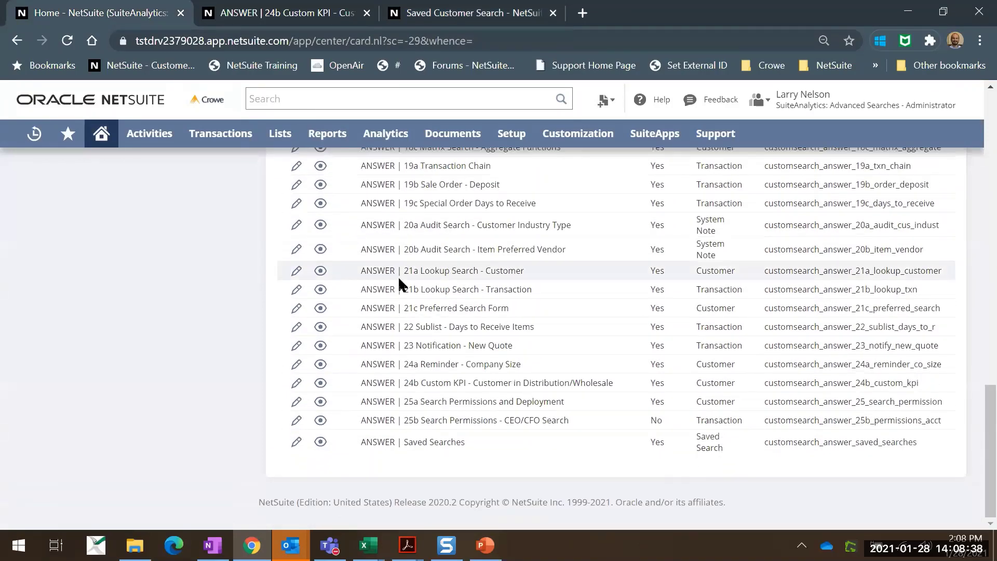
pyautogui.scroll(3, 336, 357)
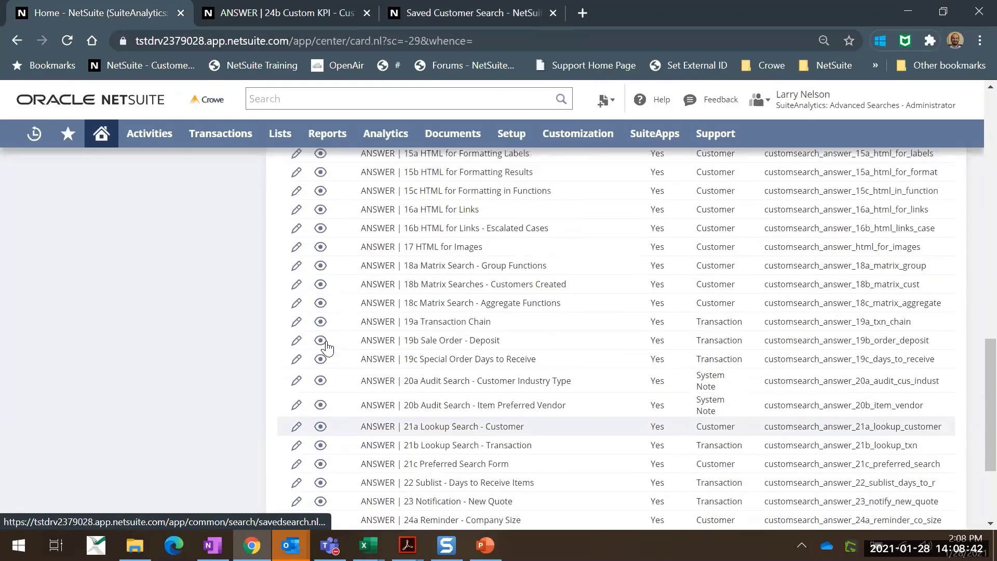
pyautogui.scroll(5, 324, 347)
pyautogui.click(441, 6)
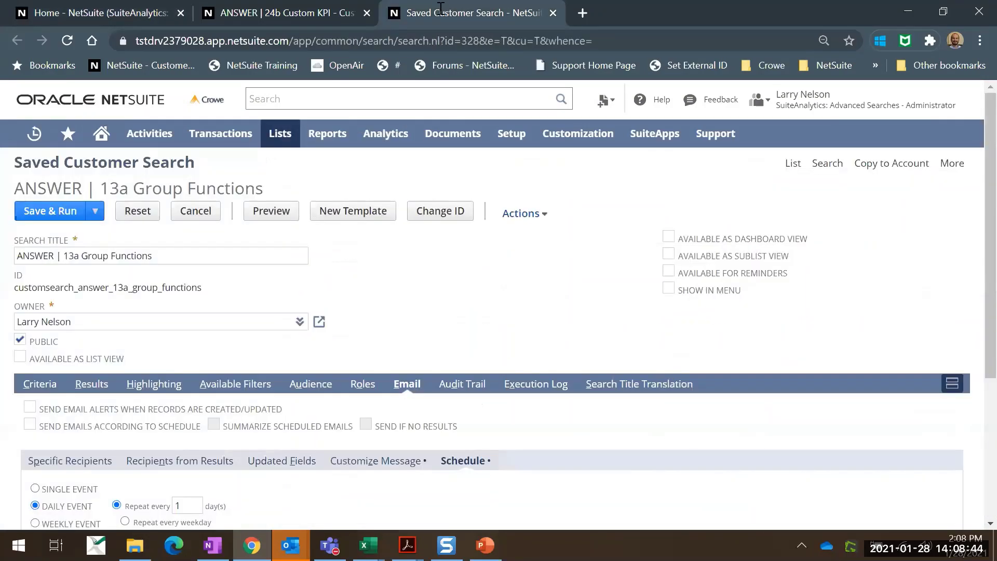
# Make the ANSWER | 13a Group Functions saved search available for reminders.
pyautogui.scroll(-2, 302, 266)
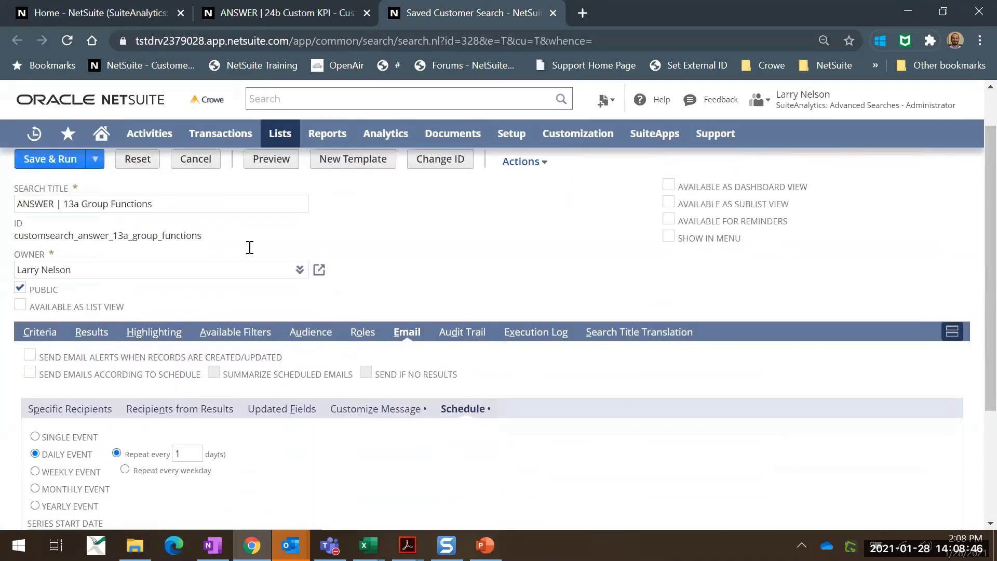
pyautogui.scroll(1, 300, 265)
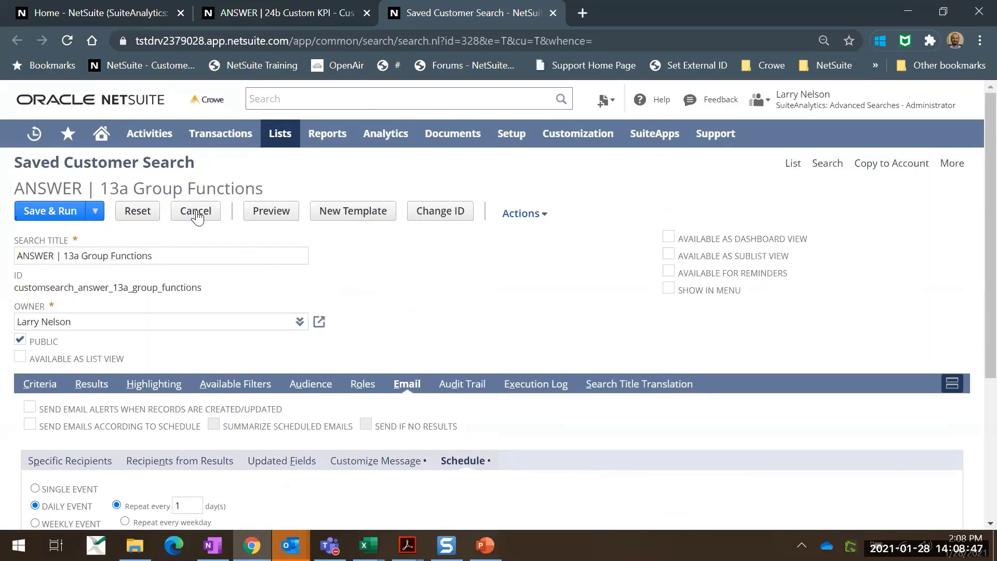
pyautogui.click(669, 271)
# Show the search's Save & Email option and its specific recipients settings without saving the search.
pyautogui.click(95, 211)
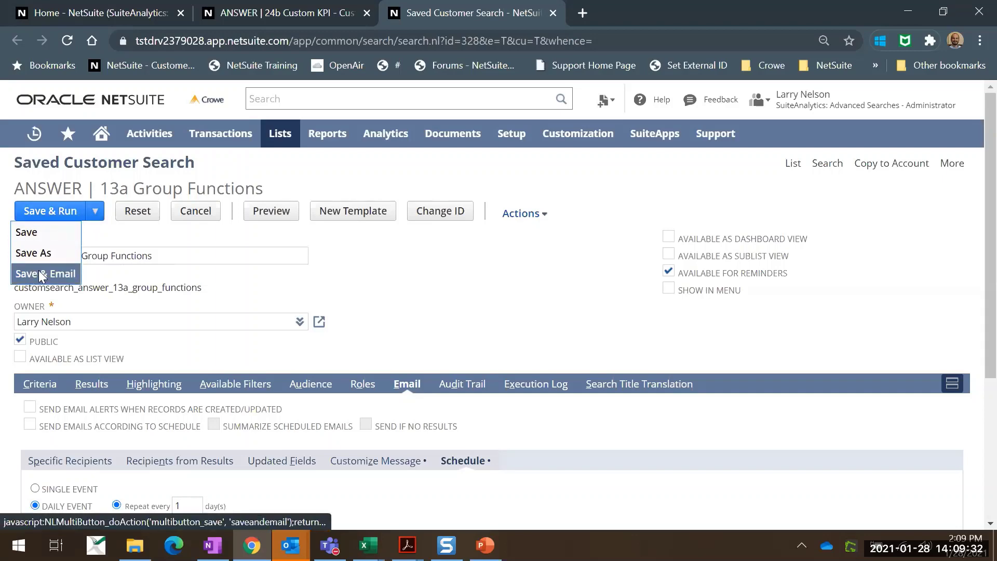
pyautogui.scroll(-3, 60, 362)
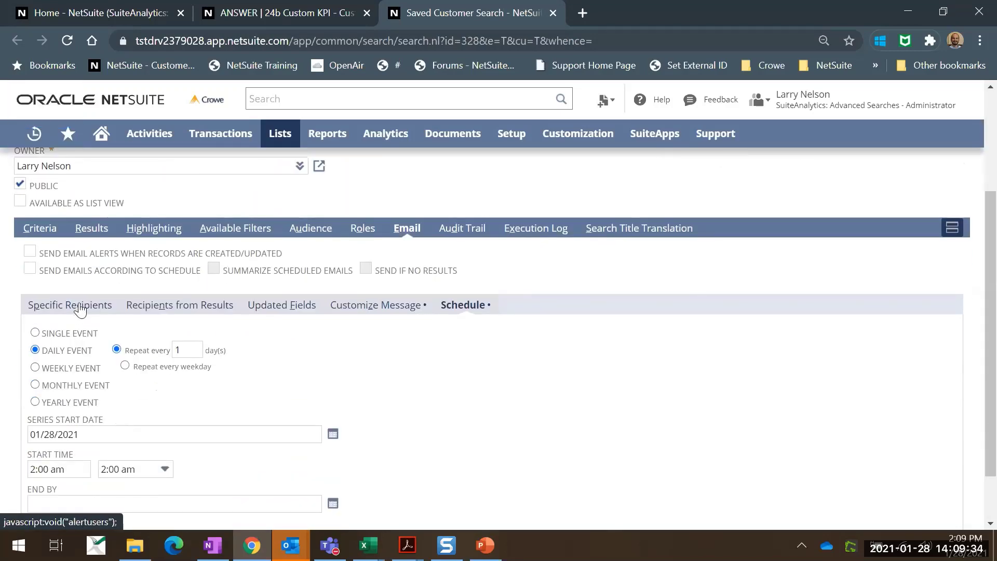
pyautogui.click(80, 307)
pyautogui.scroll(3, 109, 295)
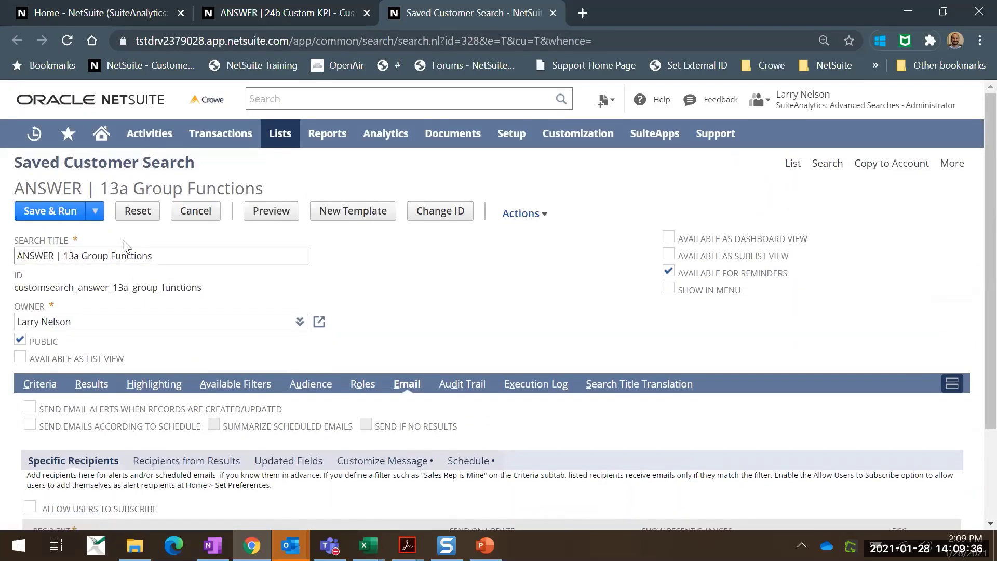
pyautogui.click(95, 211)
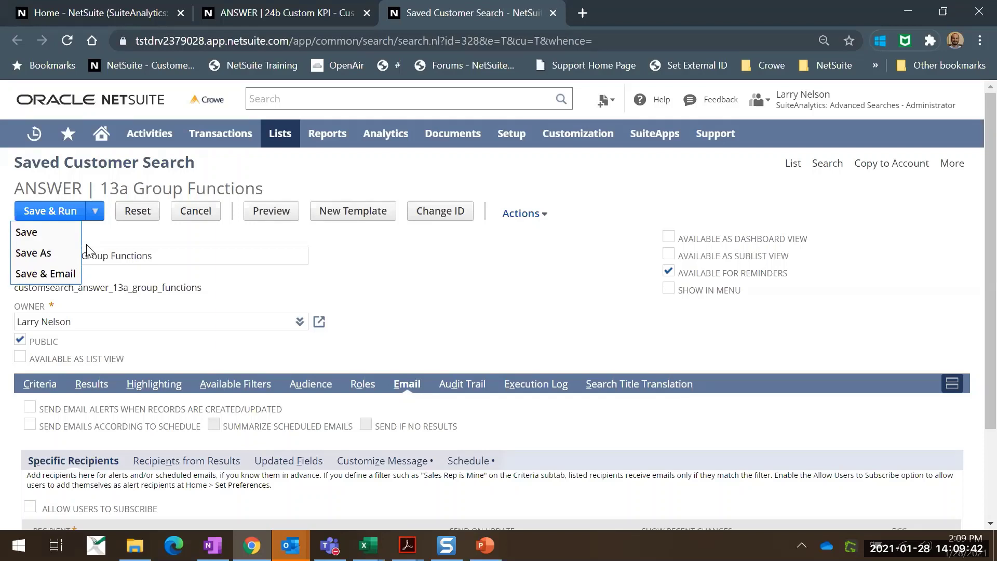
pyautogui.click(458, 270)
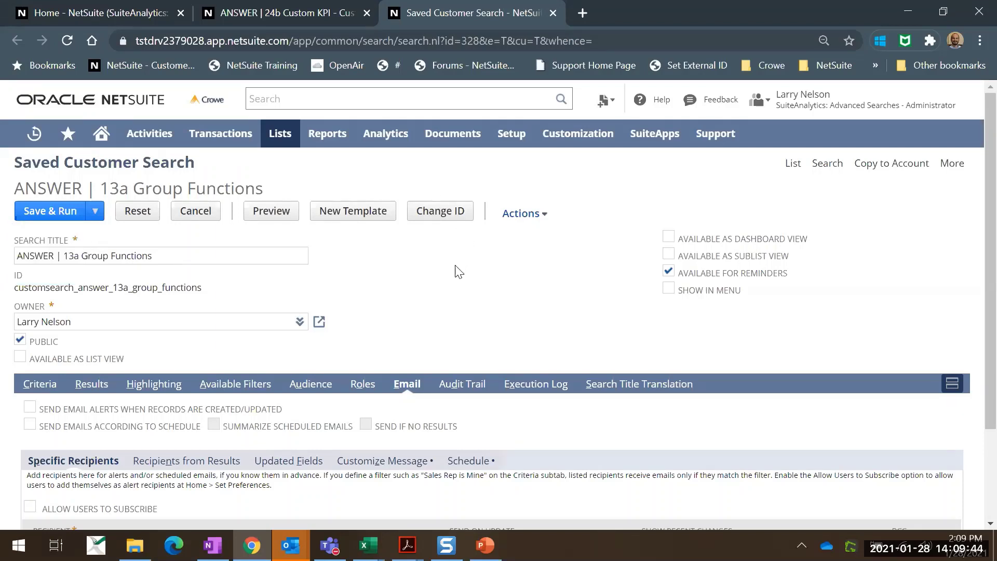